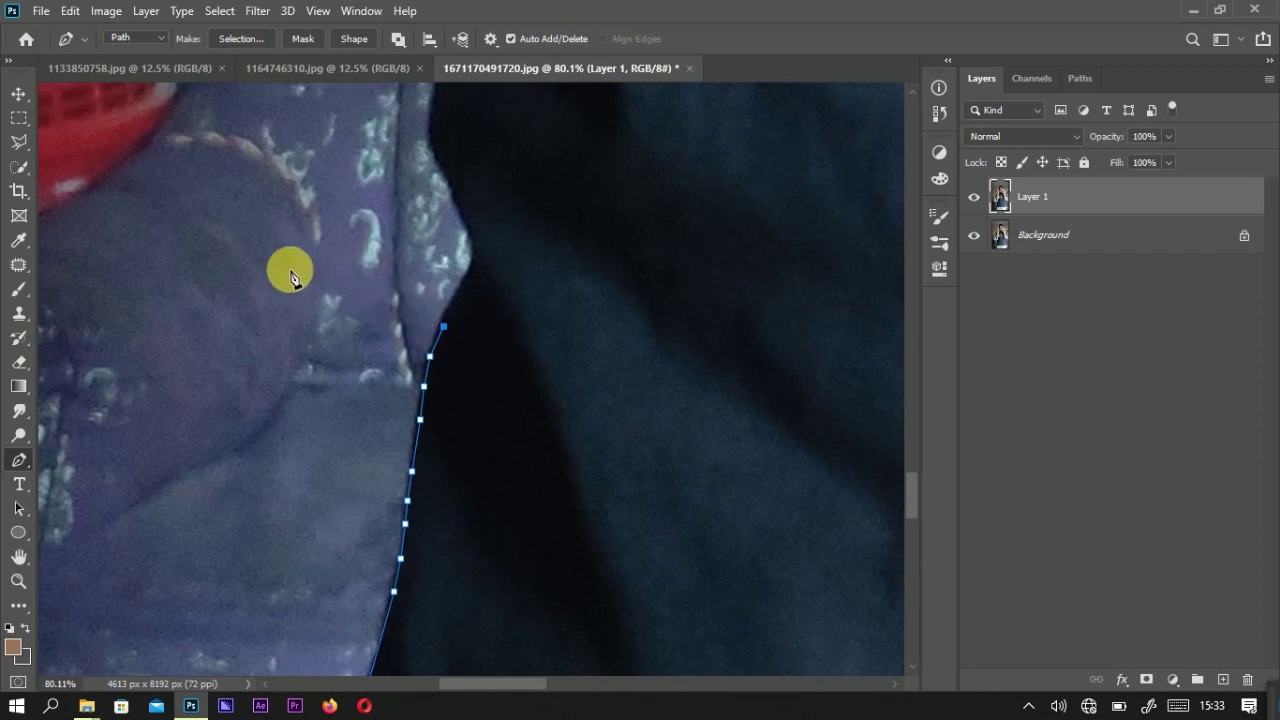
Add curved and corner pen anchors up the collar edge toward the chin.
scroll(347, 398, "up", 3)
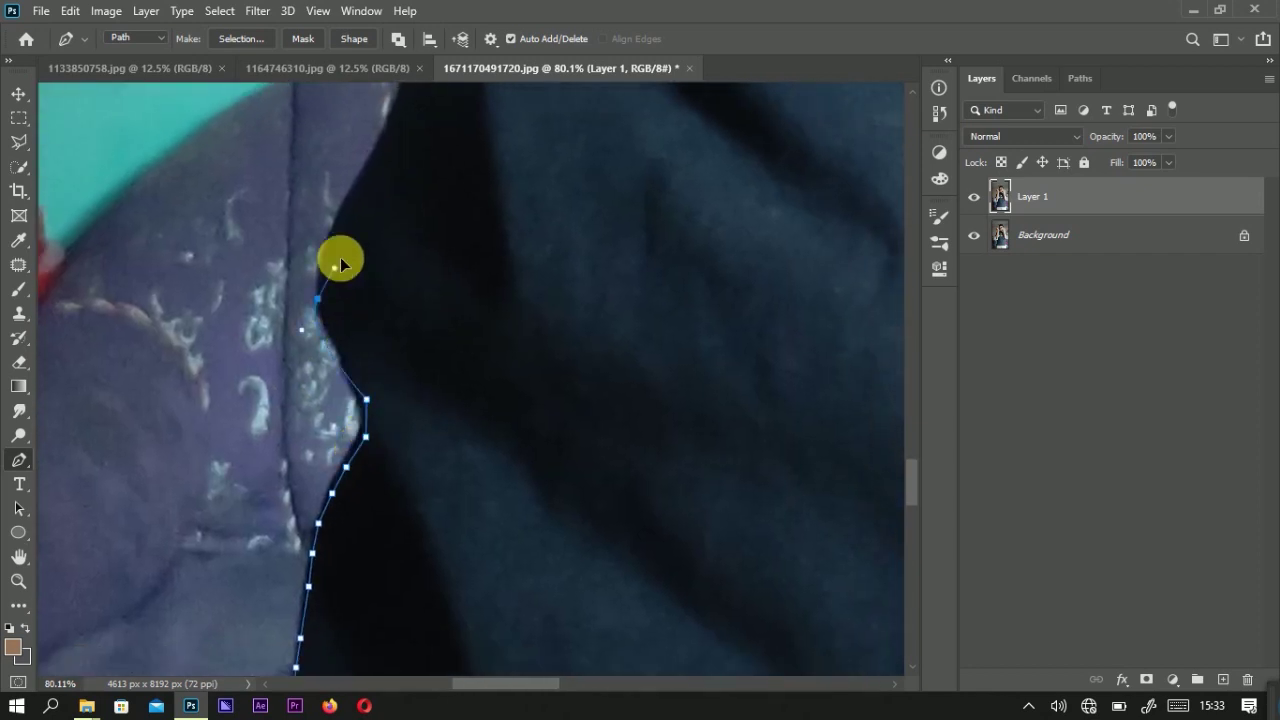
left_click_drag(321, 303, 251, 349)
left_click(300, 229)
left_click(363, 189)
mouse_move(363, 234)
left_mouse_down()
mouse_move(431, 360)
mouse_move(381, 352)
left_mouse_up()
Continue the pen path along the chin and smoothly up the neck edge.
left_click(420, 360)
left_click(323, 286)
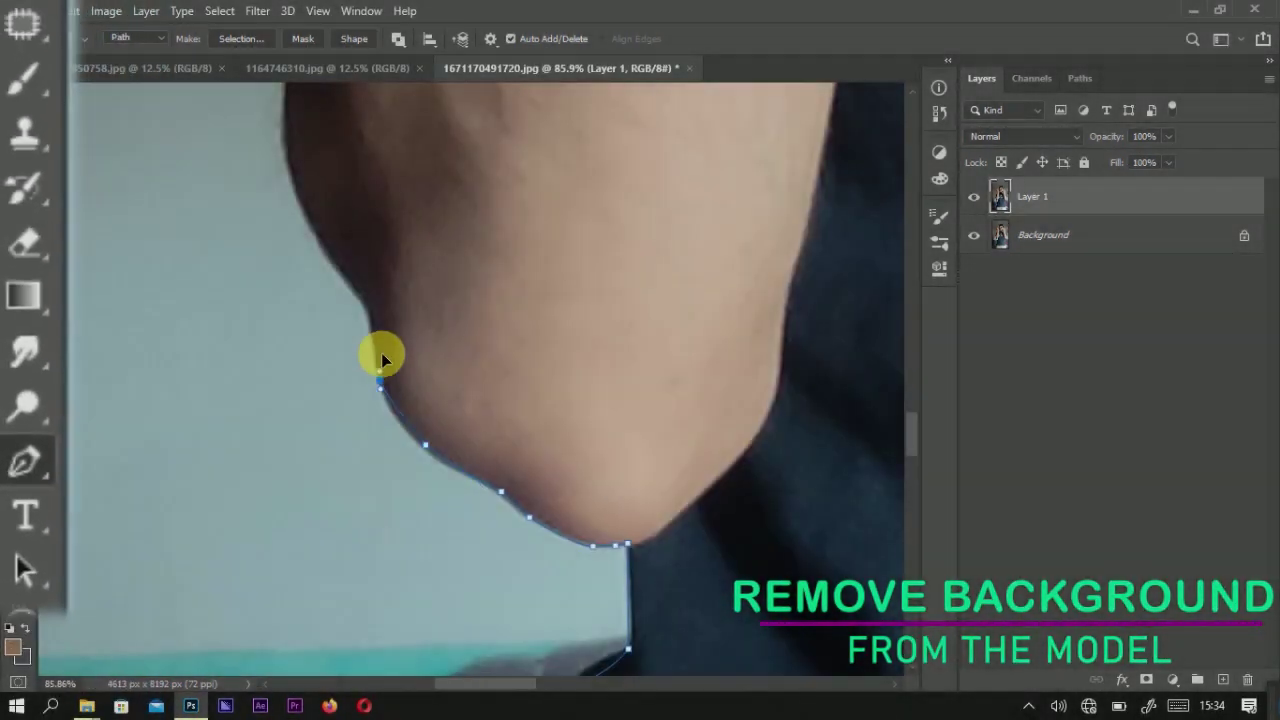
scroll(405, 333, "up", 3)
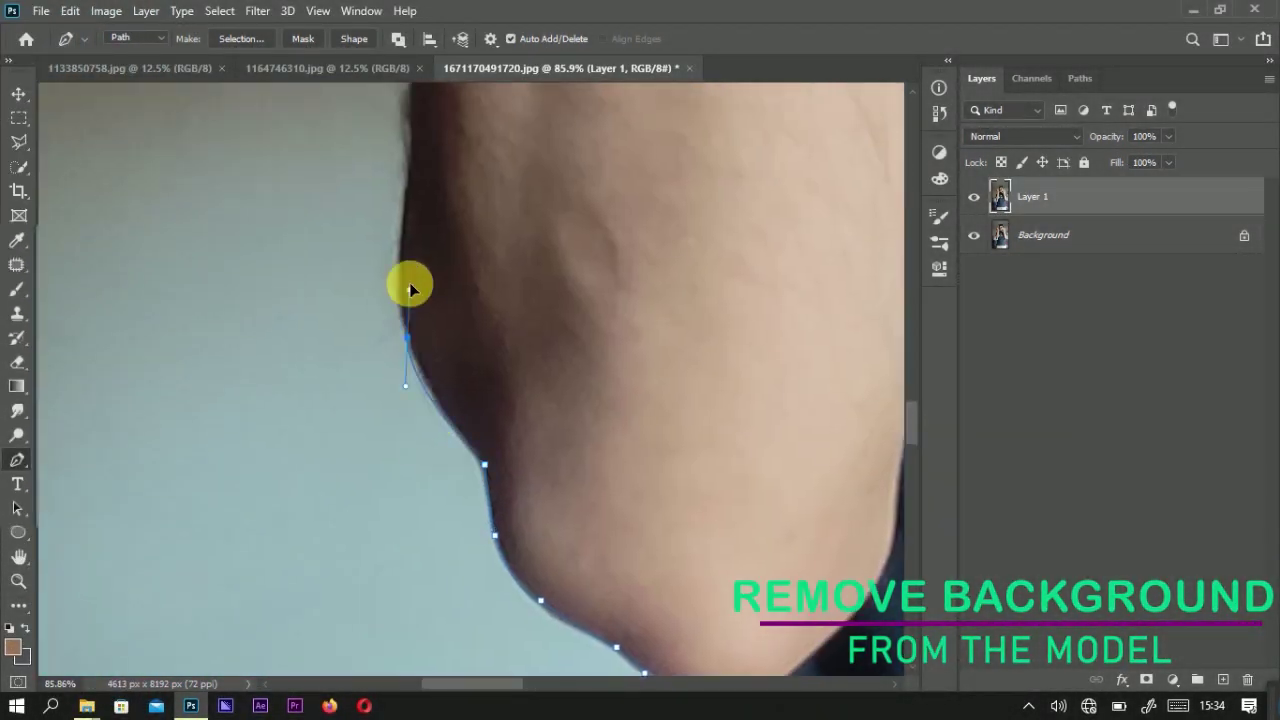
left_click_drag(468, 305, 383, 474)
left_click(323, 345)
left_click_drag(324, 334, 345, 252)
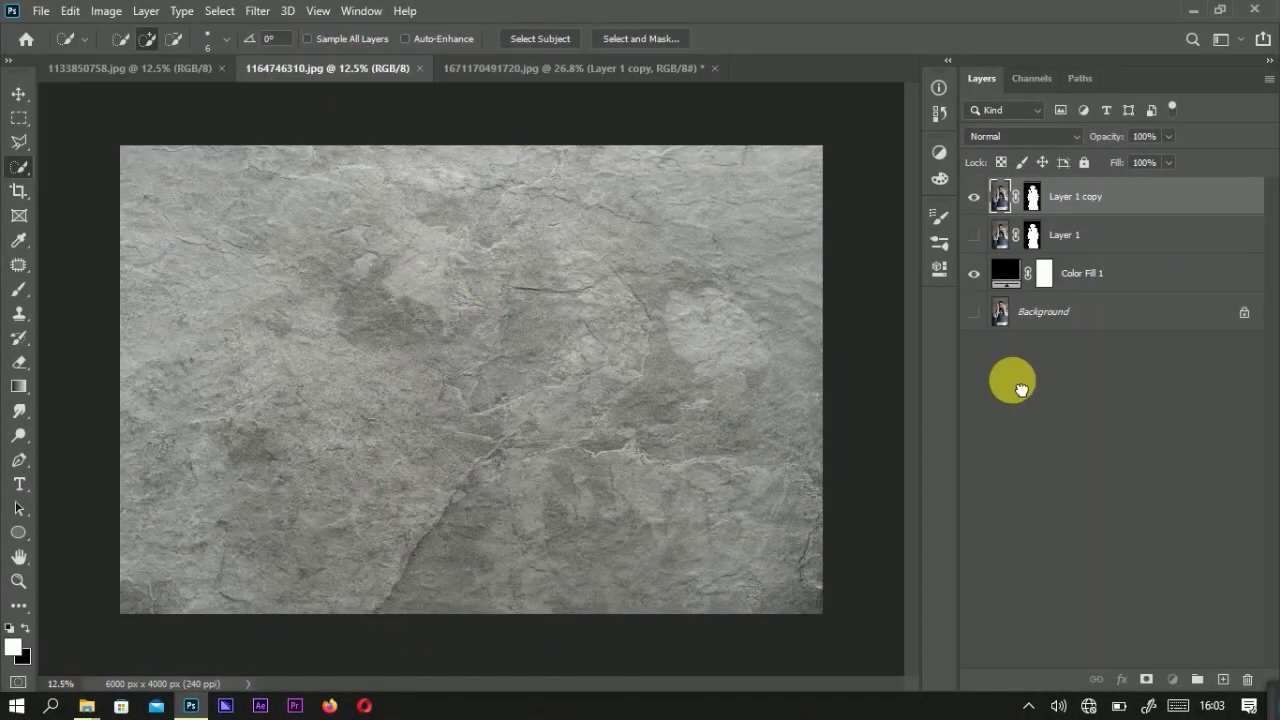
Hide the model copy and crop the stone Background to a 5:7 portrait ratio.
left_click(974, 192)
left_click(1040, 233)
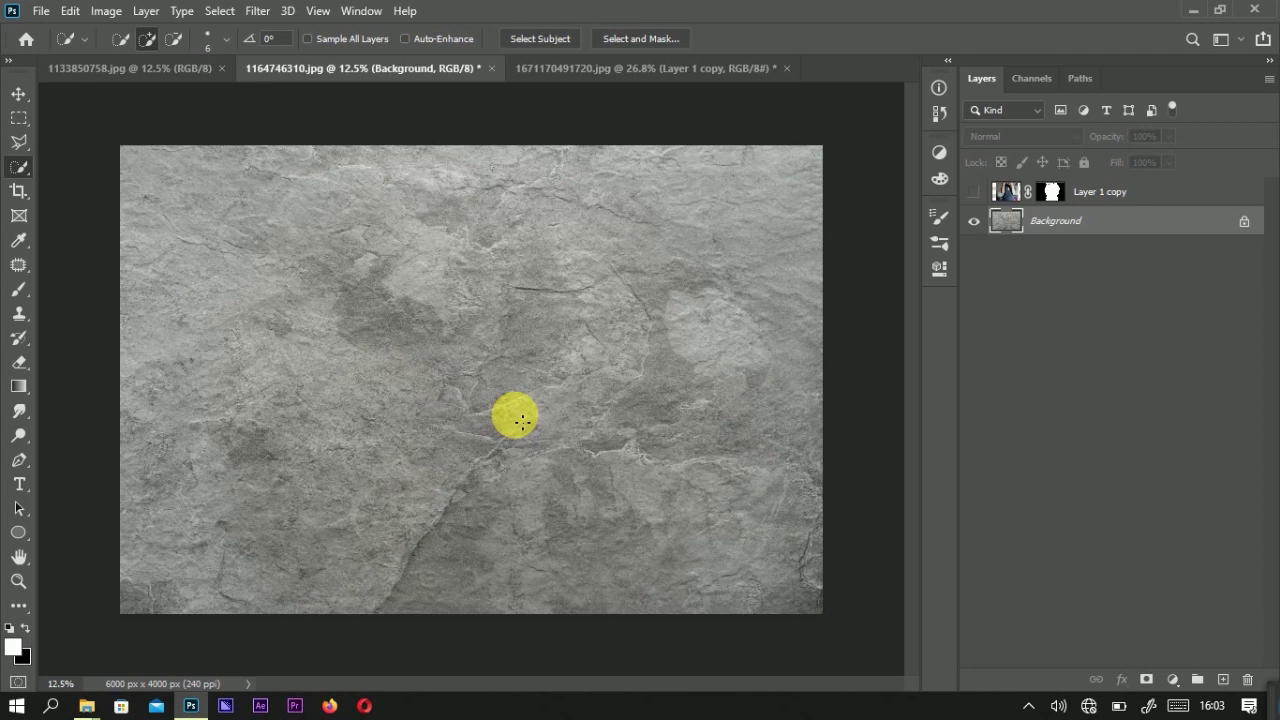
left_click(20, 190)
left_click(148, 39)
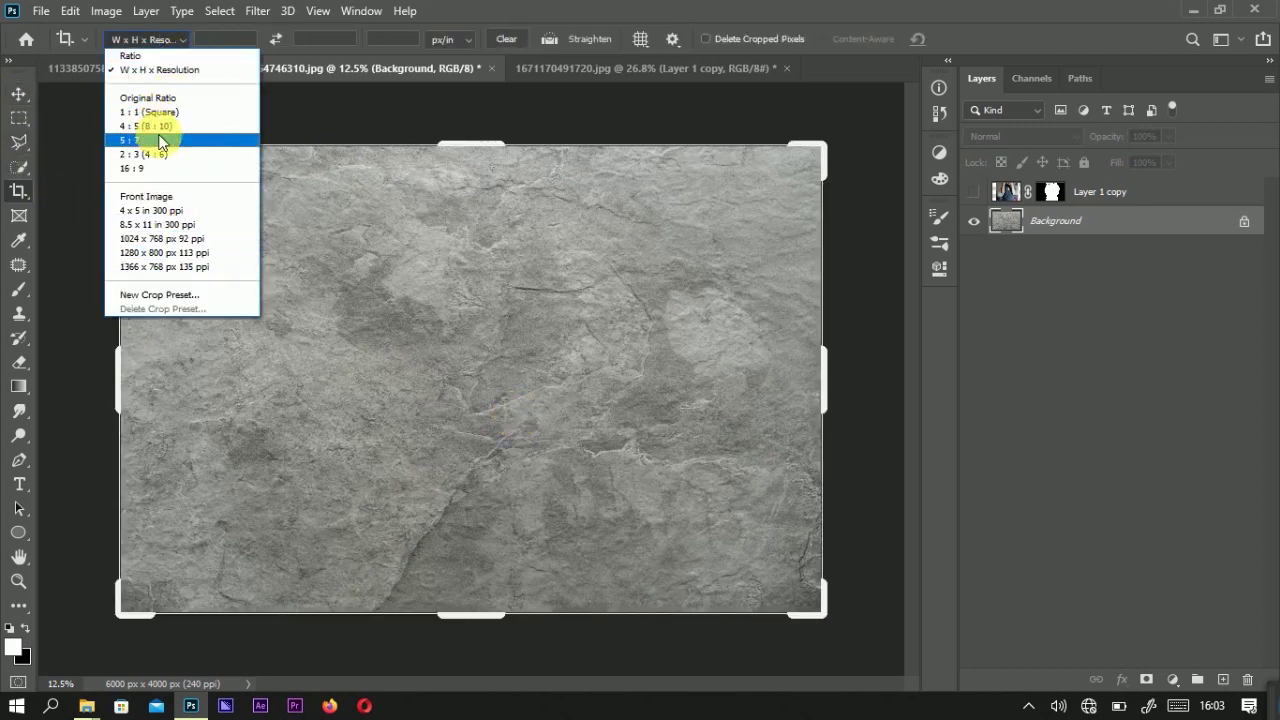
left_click(170, 140)
double_click(541, 338)
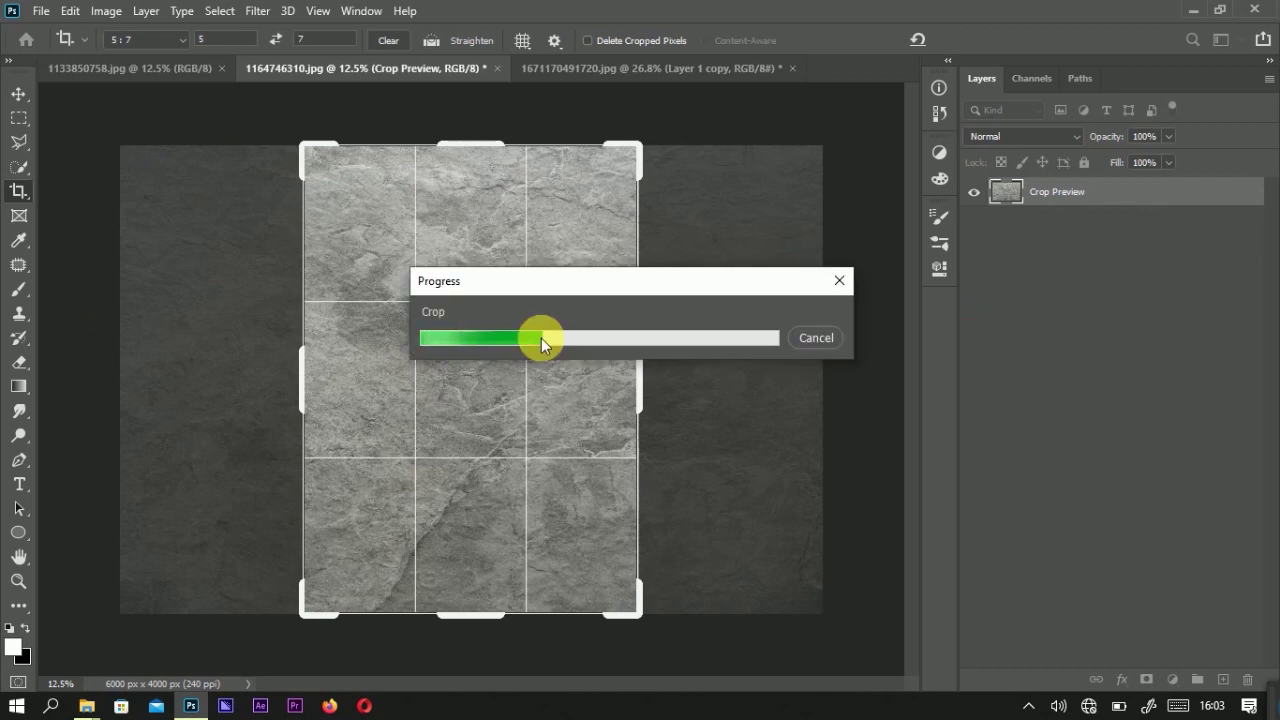
Show and select the model layer above the stone, ready for Free Transform.
left_click(973, 197)
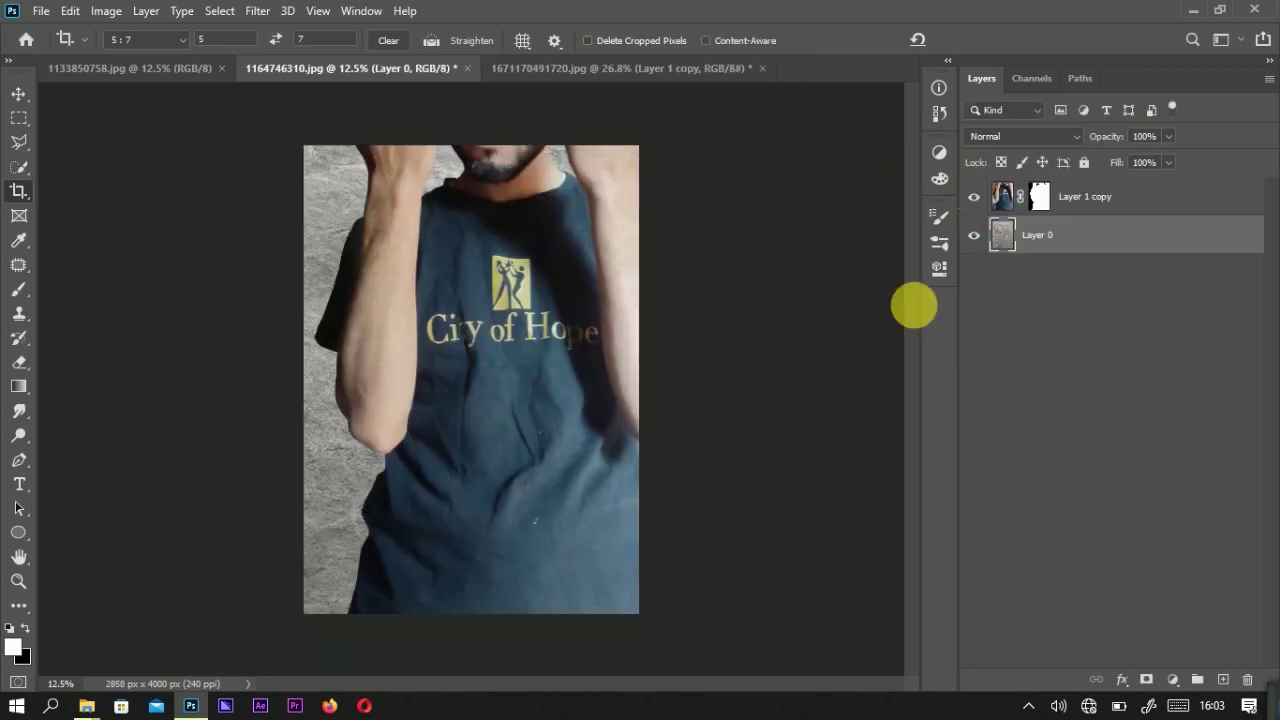
left_click(1100, 196)
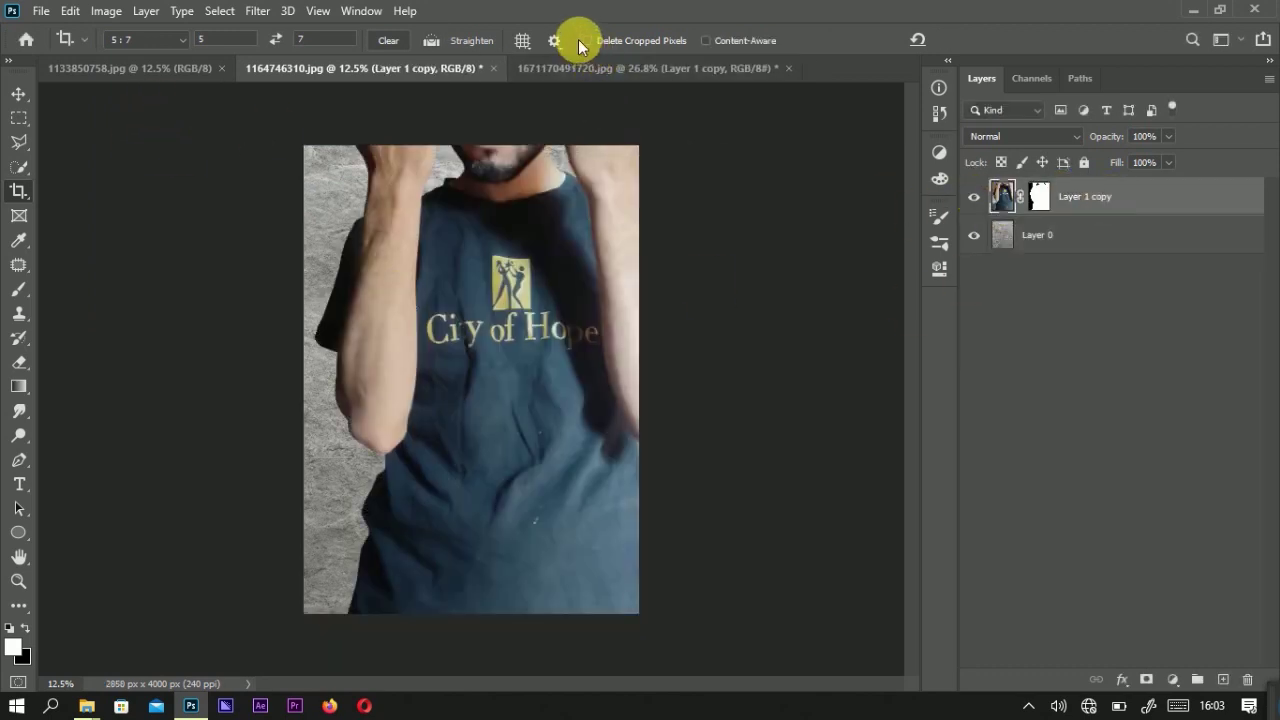
key("ctrl+t")
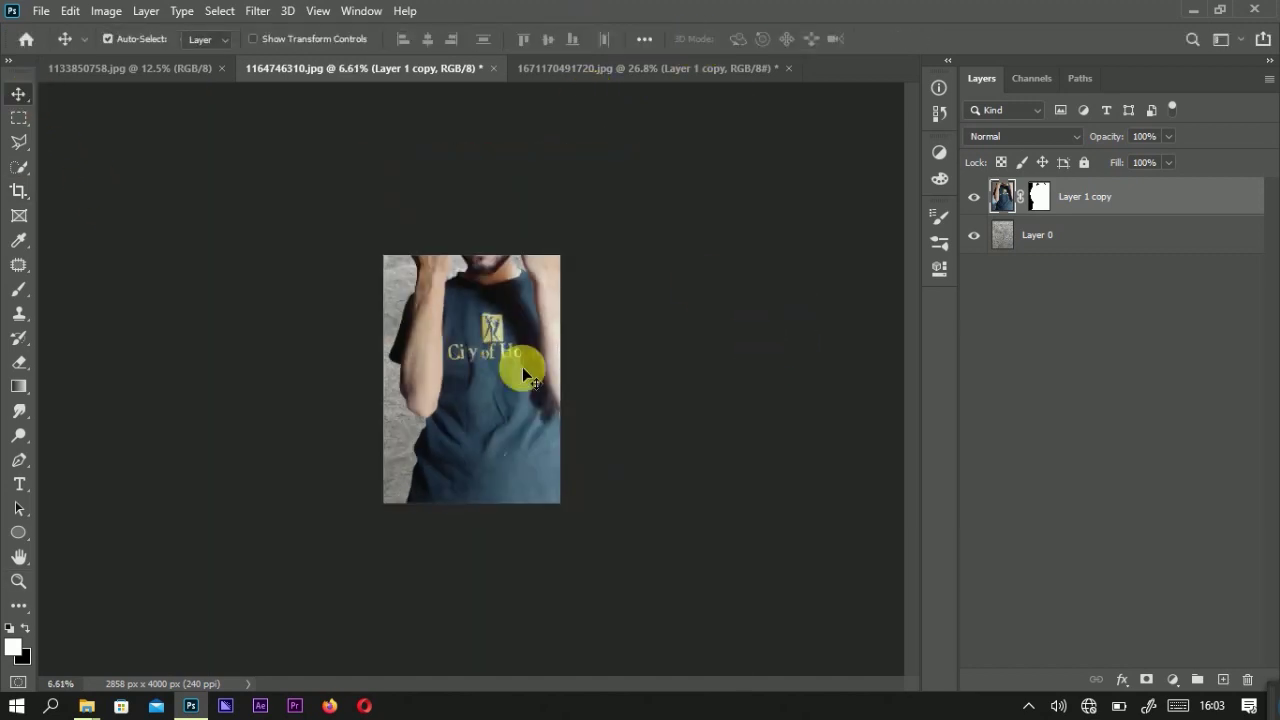
Scale the model to 46.92% so he fits inside the stone canvas.
left_click_drag(620, 603, 543, 500)
left_click_drag(500, 370, 482, 400)
mouse_move(560, 470)
left_mouse_down()
mouse_move(538, 510)
mouse_move(491, 480)
left_mouse_up()
key("Return")
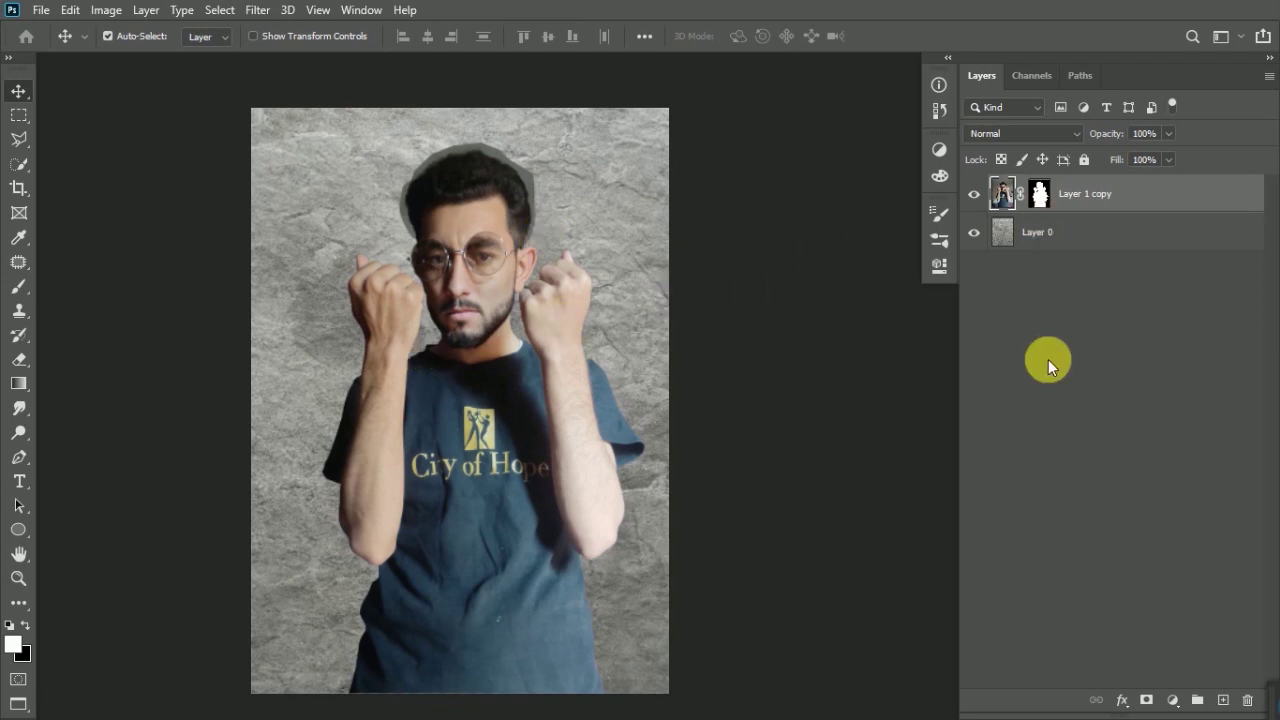
left_click(1090, 206, "ctrl")
Select the grey area around the model's head with the Magic Wand.
scroll(490, 345, "up", 5)
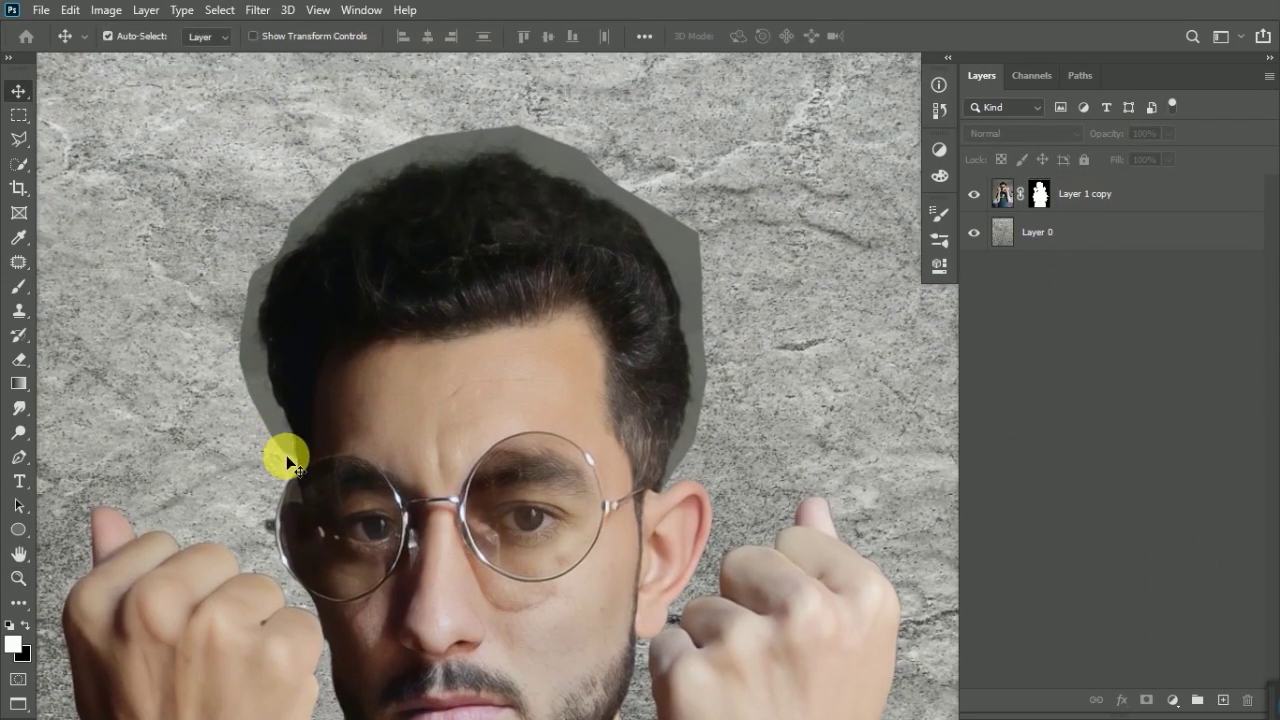
left_click(18, 163)
left_click(74, 197)
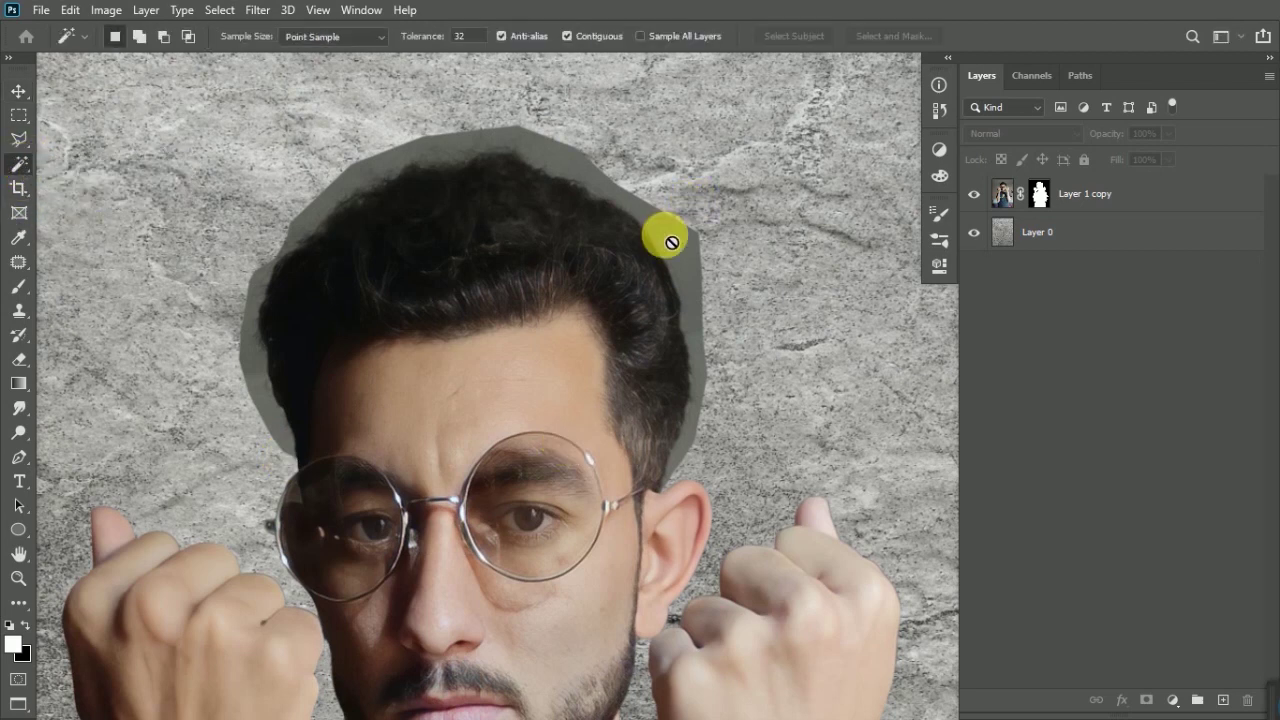
left_click(675, 240)
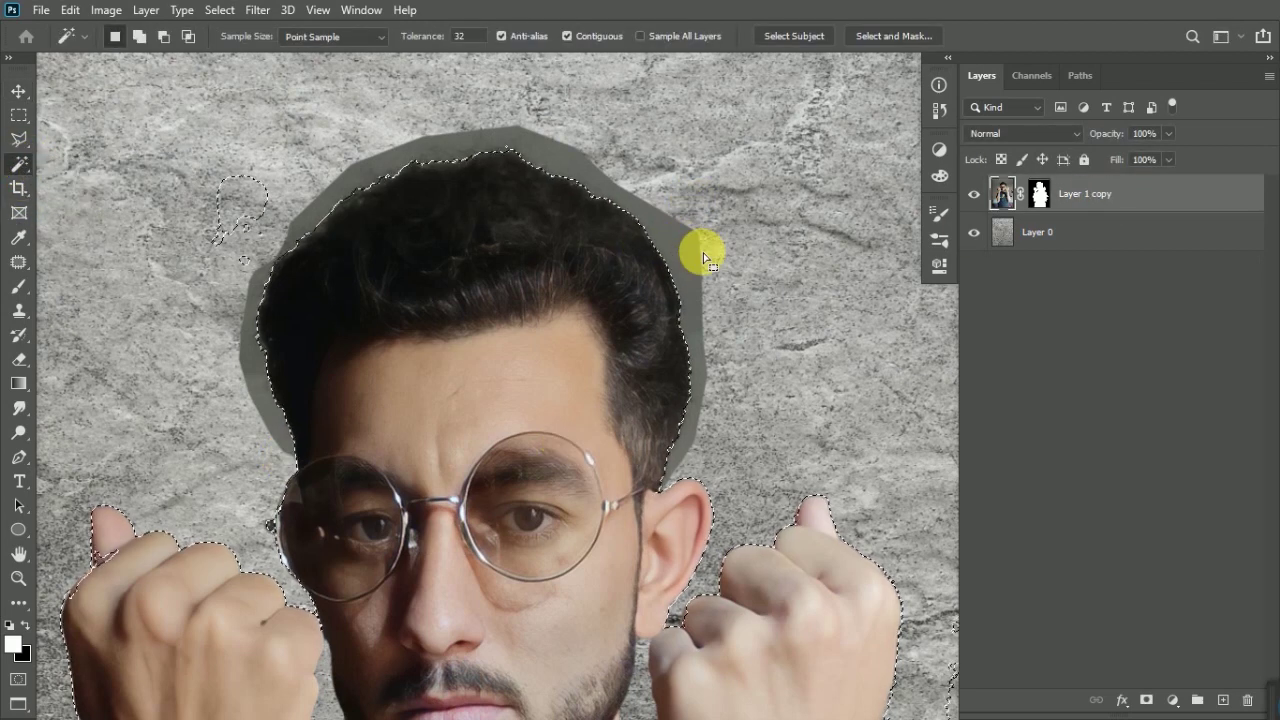
left_click_drag(705, 258, 643, 277)
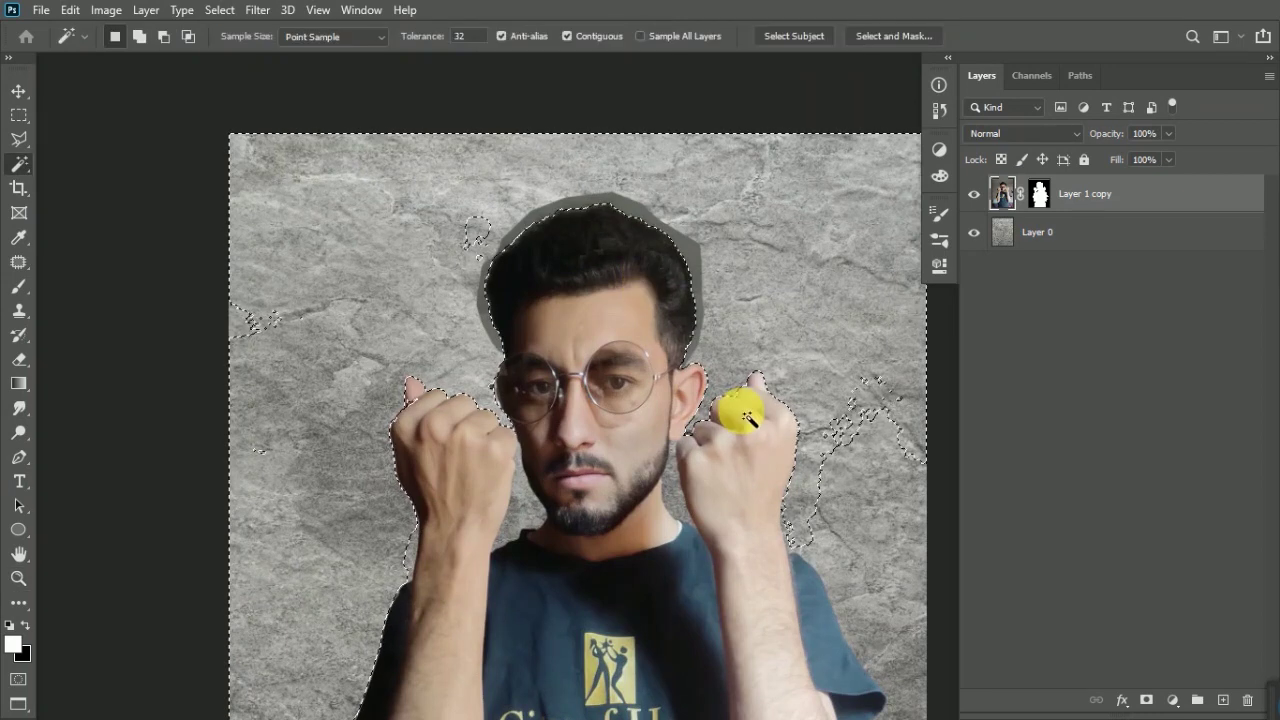
Refine the halo selection with Quick Selection, including the right lens, and hide the halo.
left_click(12, 168)
left_click(74, 177)
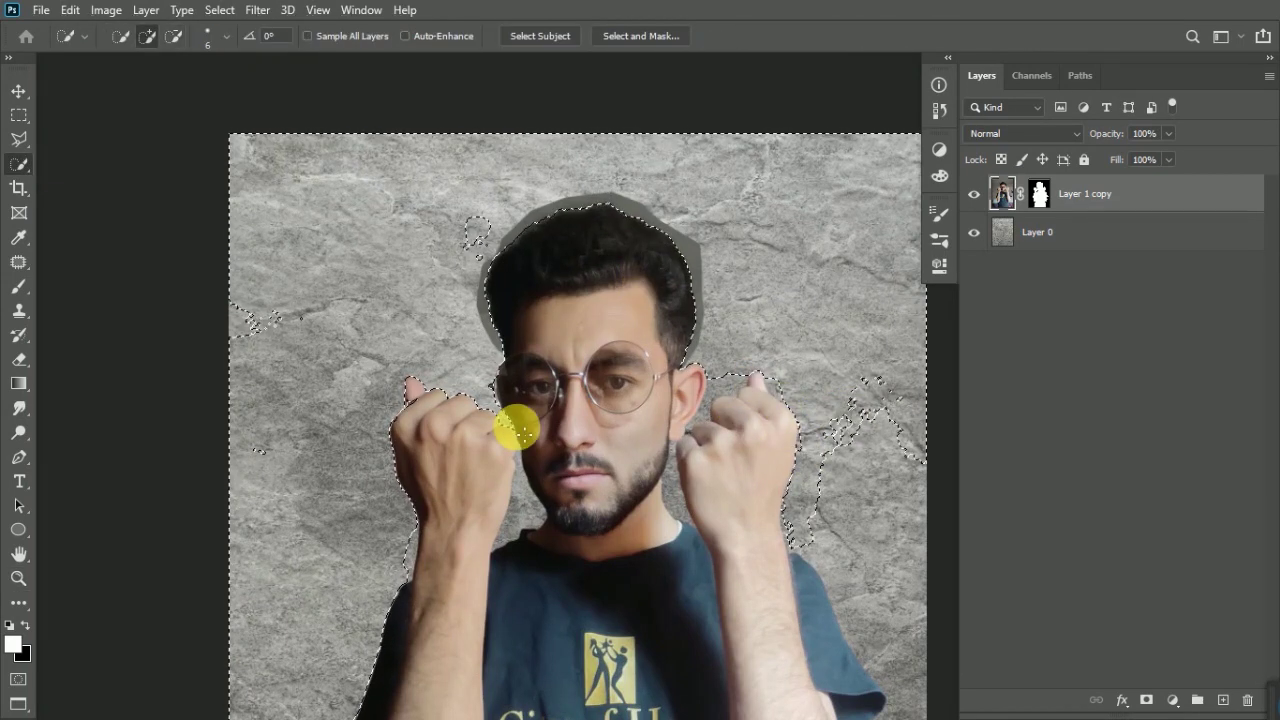
right_click(409, 314)
key("Escape")
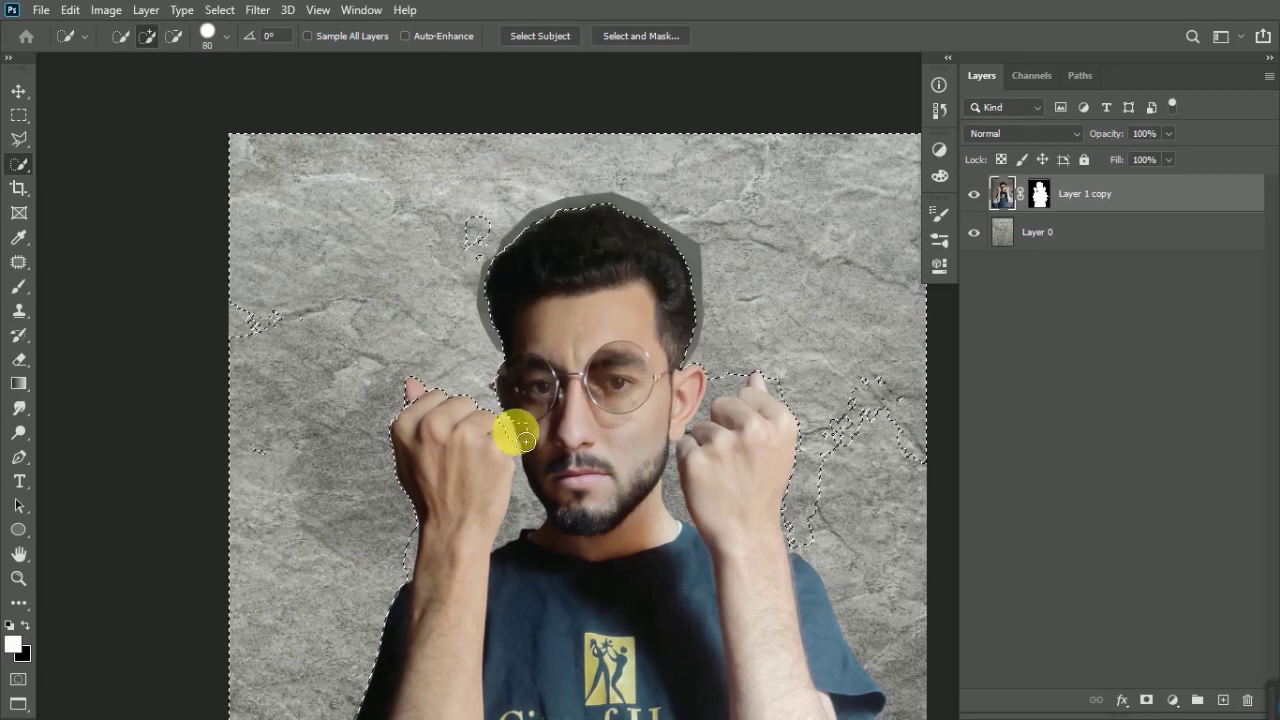
left_click(634, 374)
mouse_move(634, 374)
left_mouse_down()
mouse_move(429, 414)
mouse_move(414, 557)
mouse_move(443, 349)
mouse_move(347, 511)
left_mouse_up()
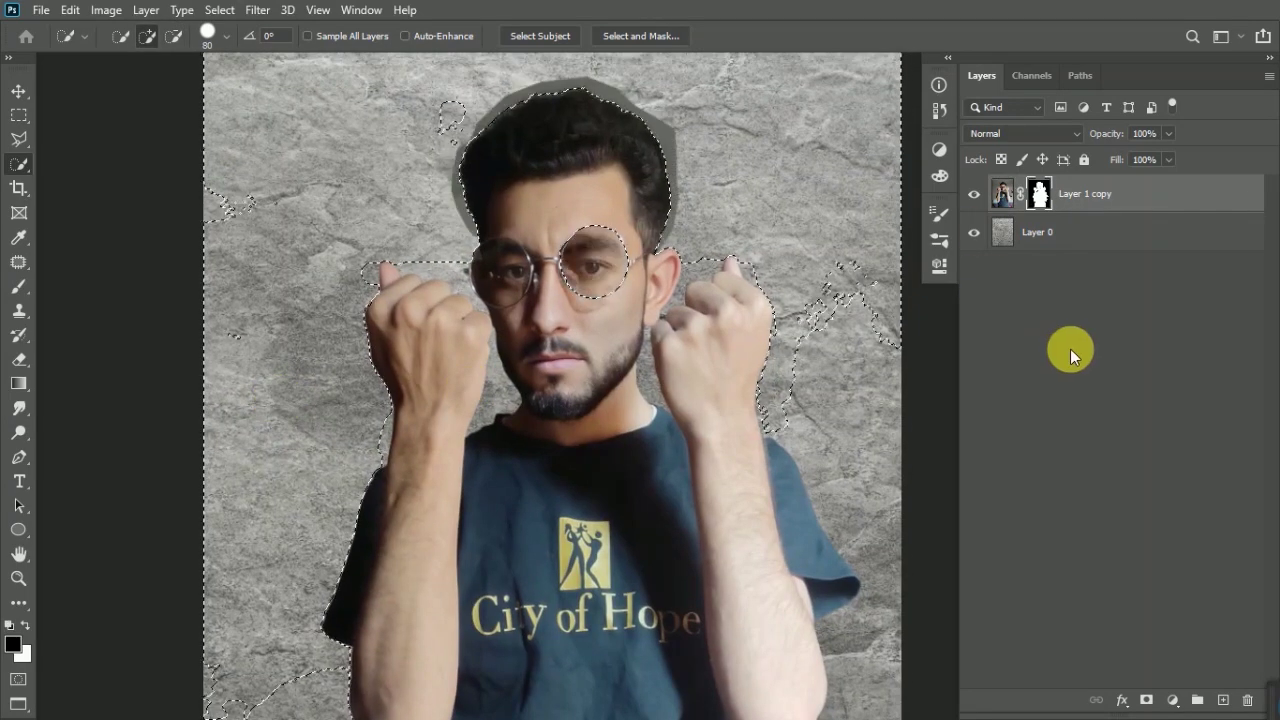
left_click_drag(594, 243, 614, 286)
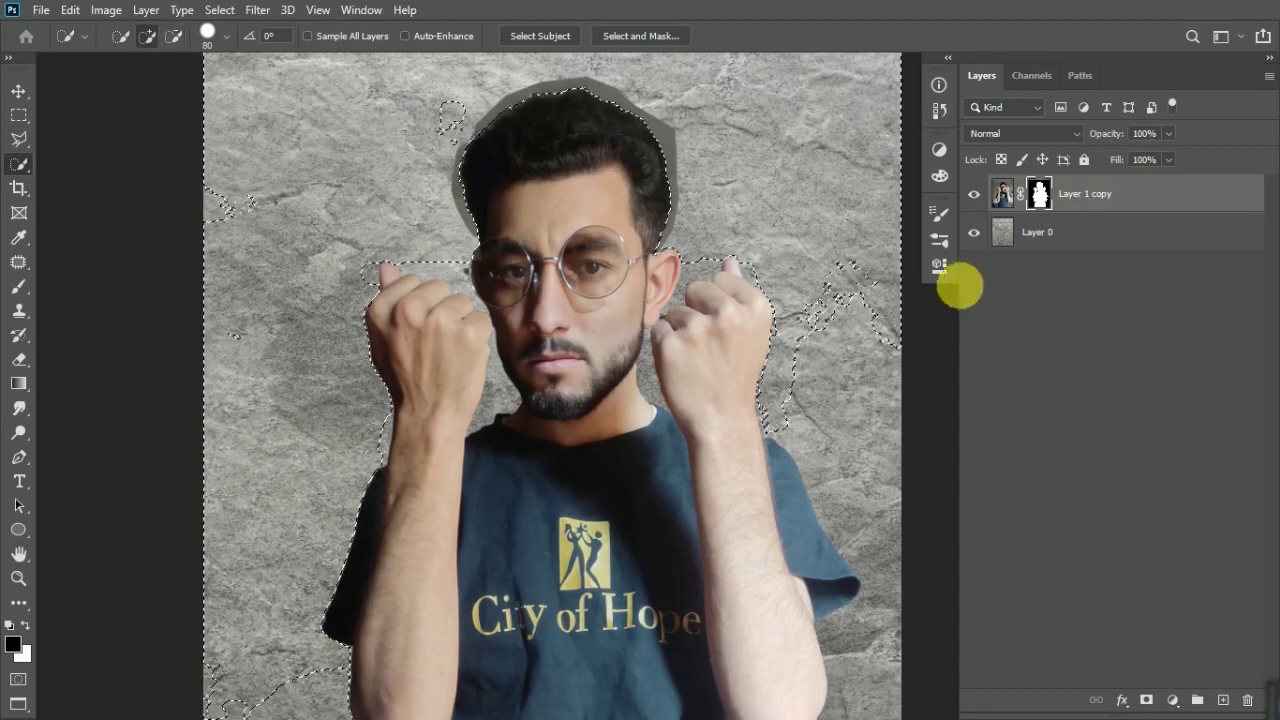
key("ctrl+d")
scroll(548, 232, "up", 3)
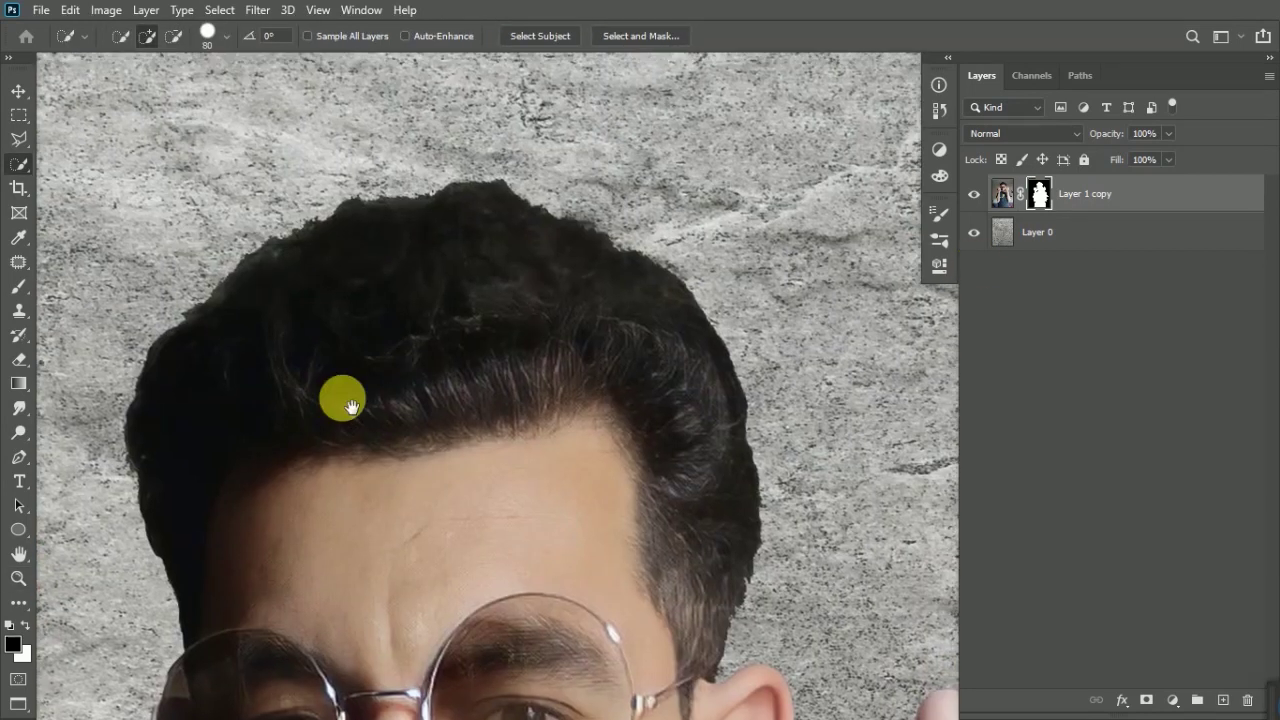
left_click(651, 35)
Brush the hair outline from right temple across the top with the Refine Edge Brush.
left_click(20, 117)
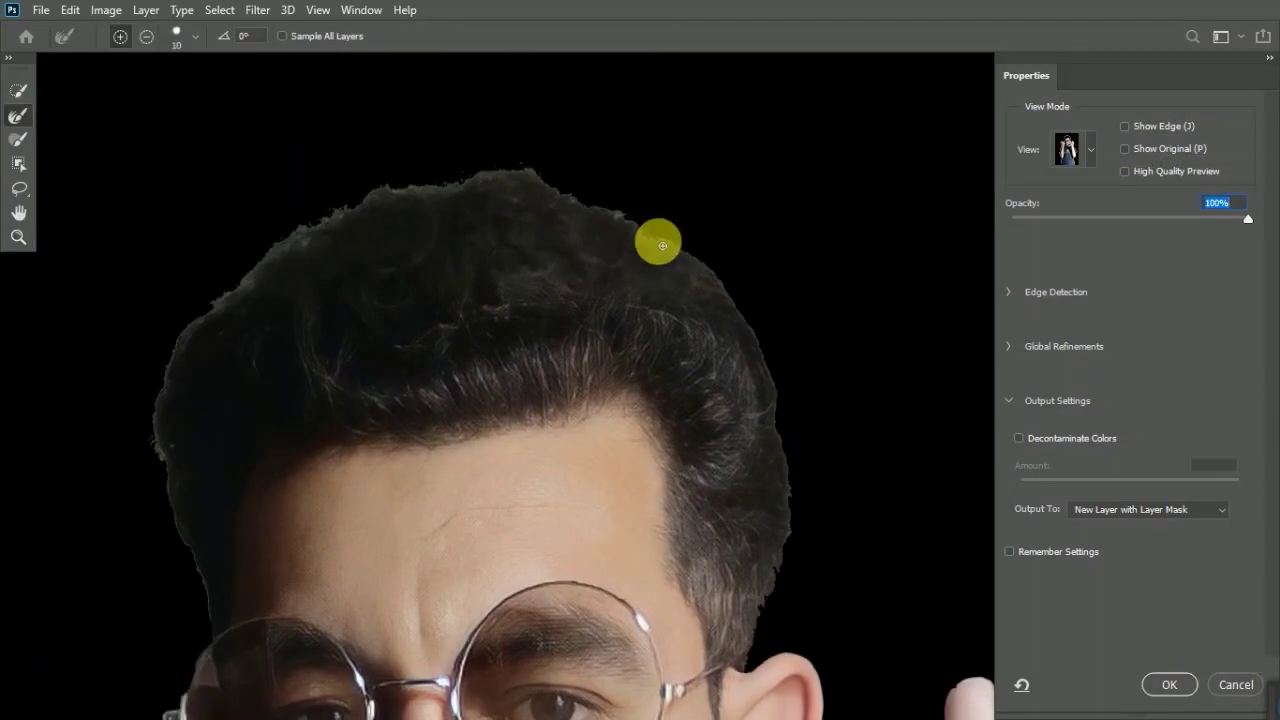
left_click_drag(848, 583, 771, 586)
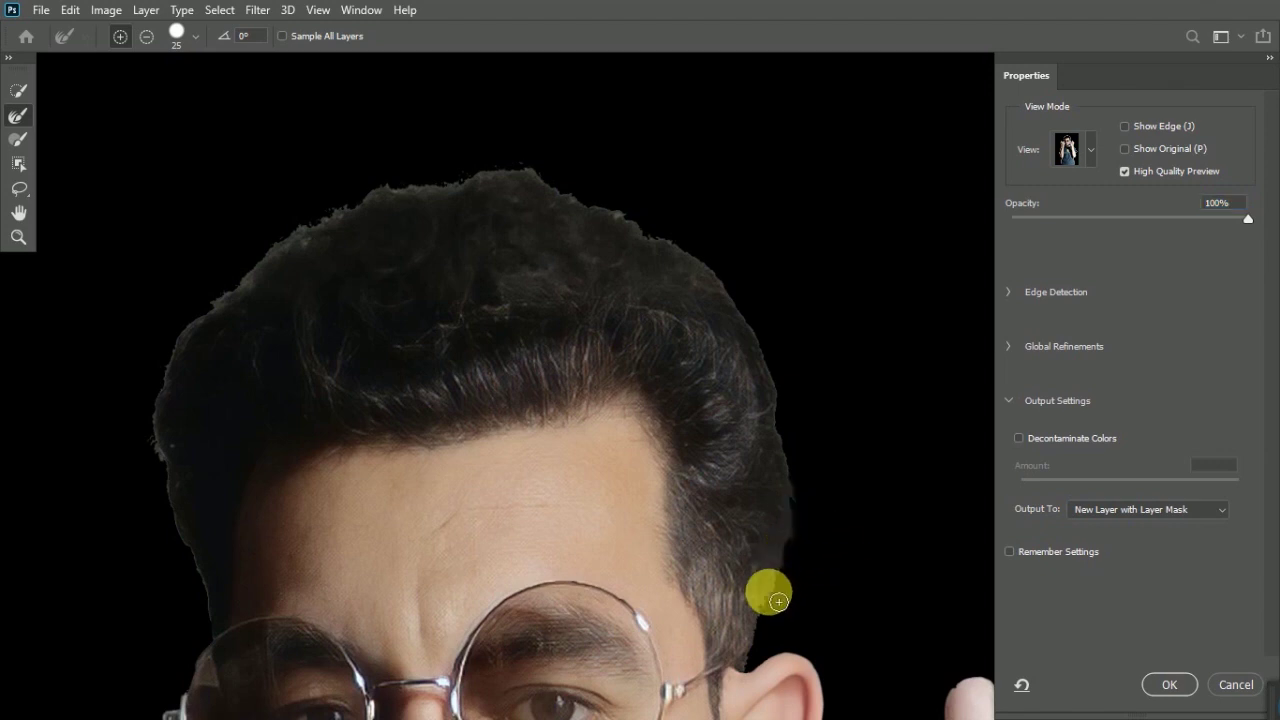
left_click_drag(564, 197, 688, 262)
left_click_drag(489, 215, 422, 197)
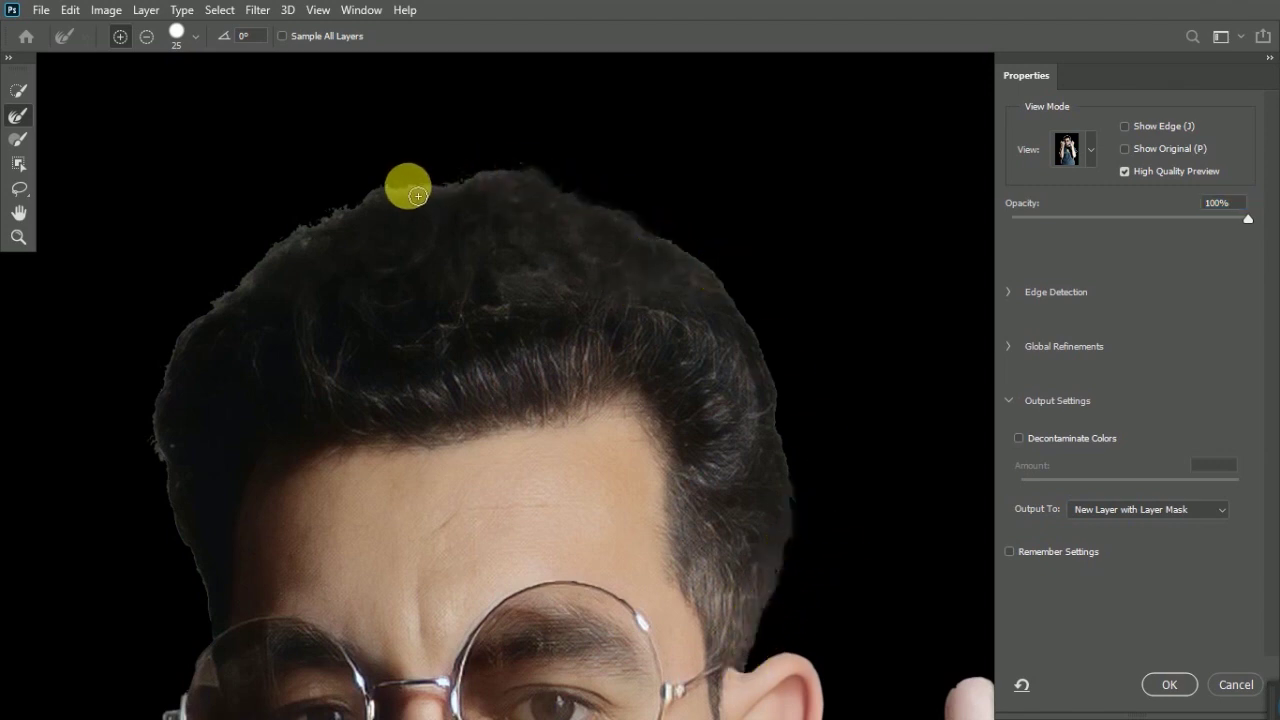
left_click_drag(323, 233, 466, 196)
left_click_drag(386, 302, 463, 207)
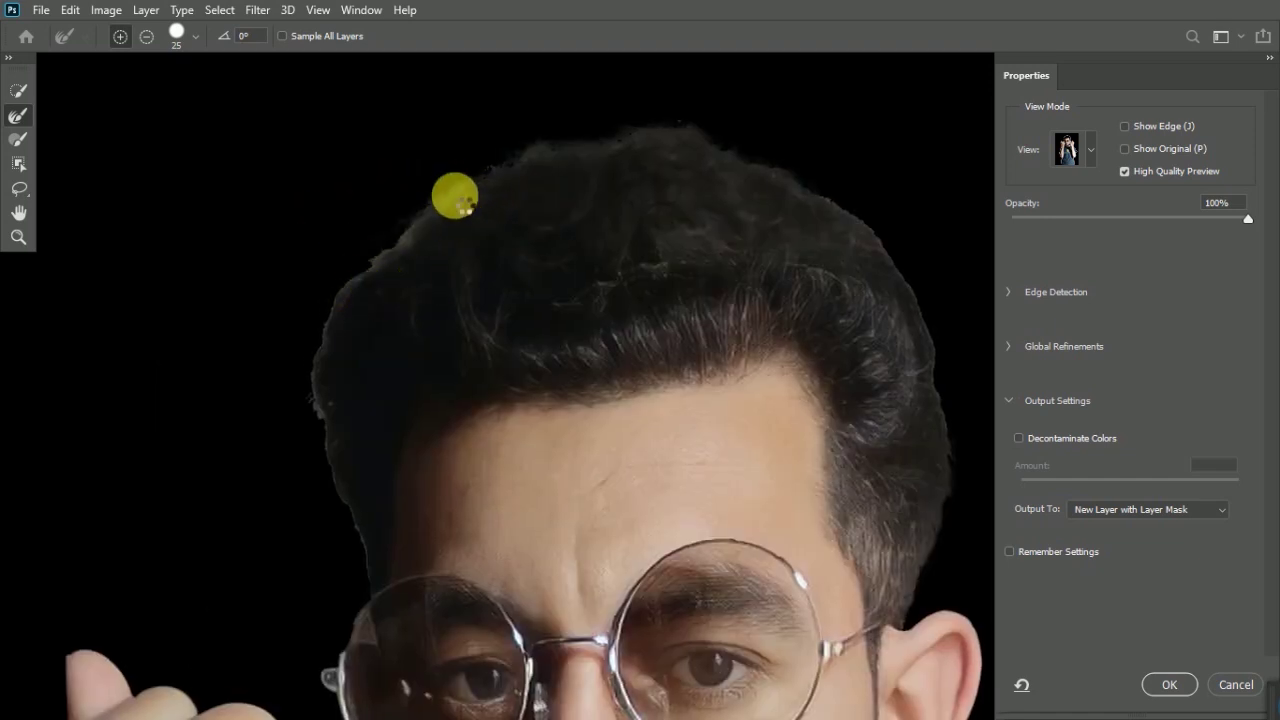
Output the refined hair edge as a New Layer with Layer Mask and fit the view.
left_click_drag(385, 261, 380, 265)
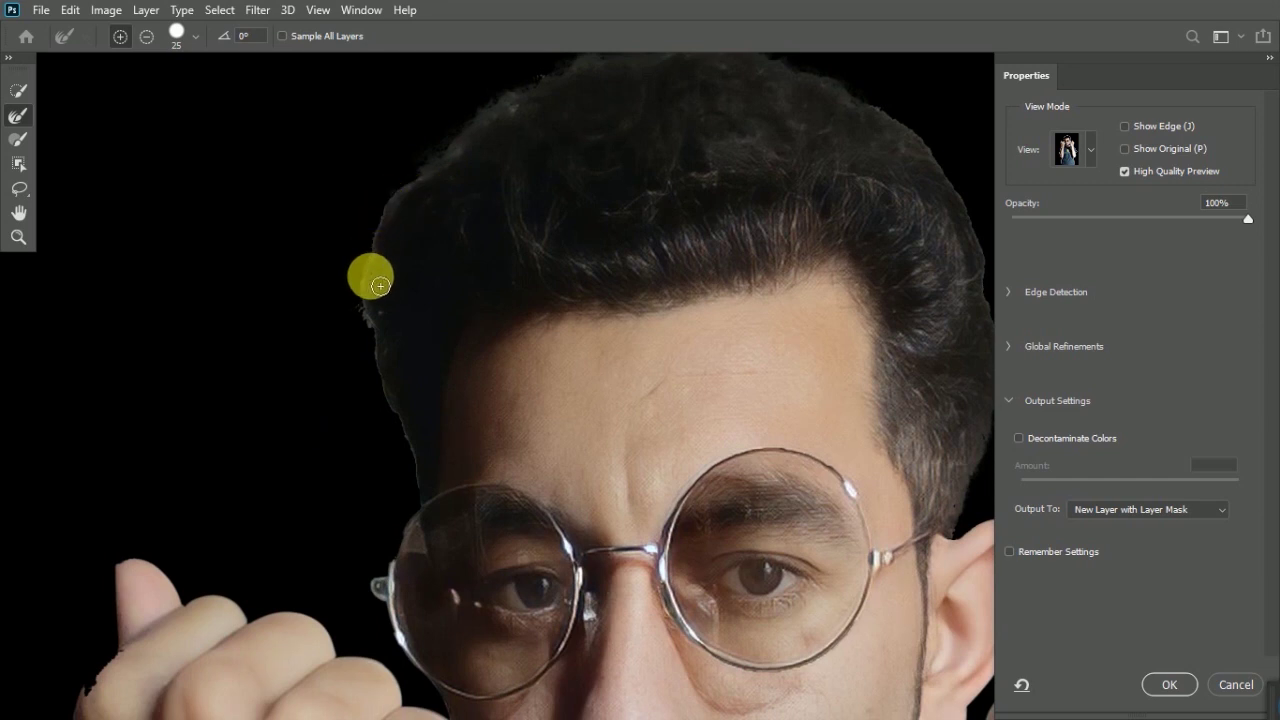
mouse_move(497, 249)
left_mouse_down()
mouse_move(434, 177)
mouse_move(384, 271)
mouse_move(380, 343)
mouse_move(597, 314)
mouse_move(466, 309)
mouse_move(1255, 295)
left_mouse_up()
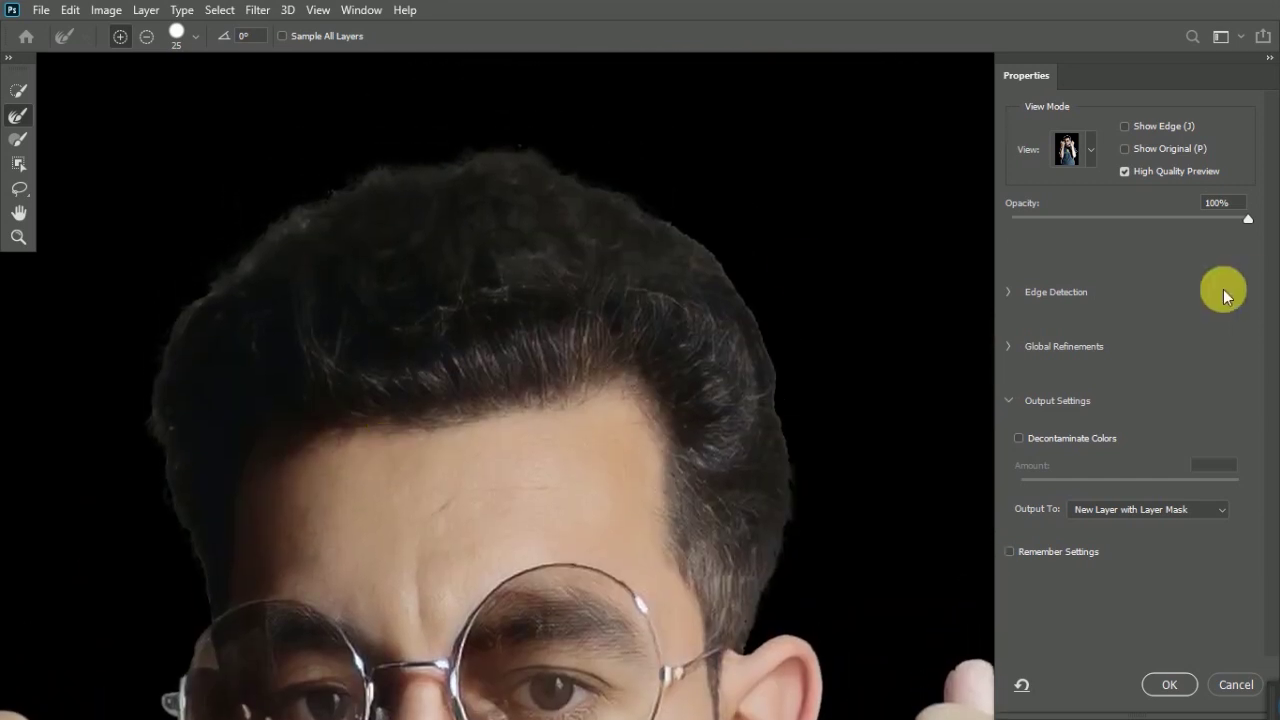
left_click(1169, 684)
key("ctrl+0")
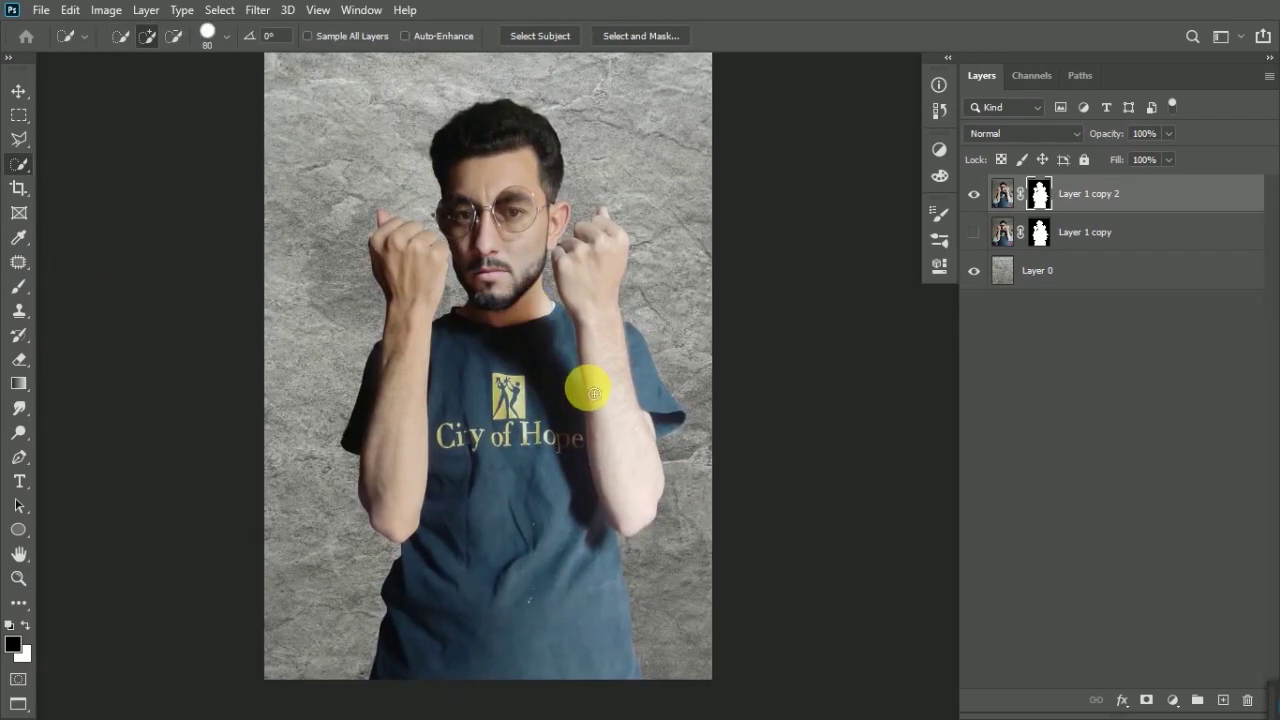
Make white the foreground colour and add a new empty layer above the model.
key("x")
left_click(1045, 298)
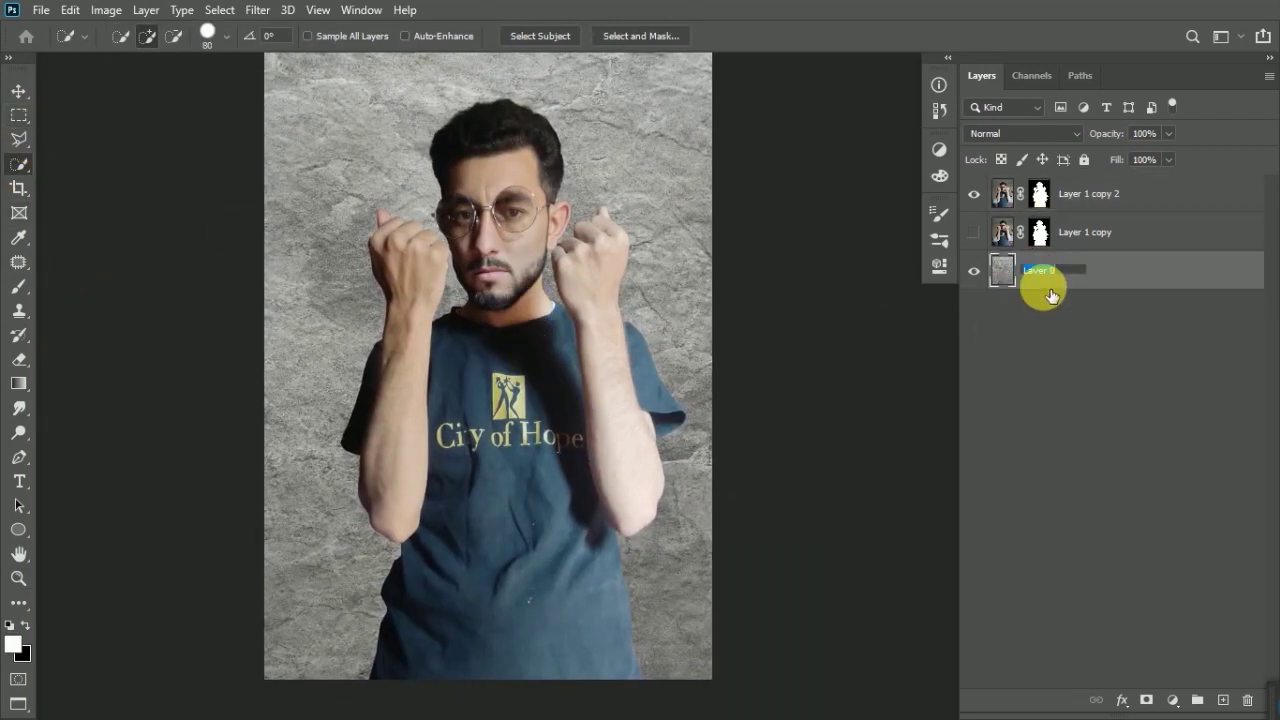
key("x")
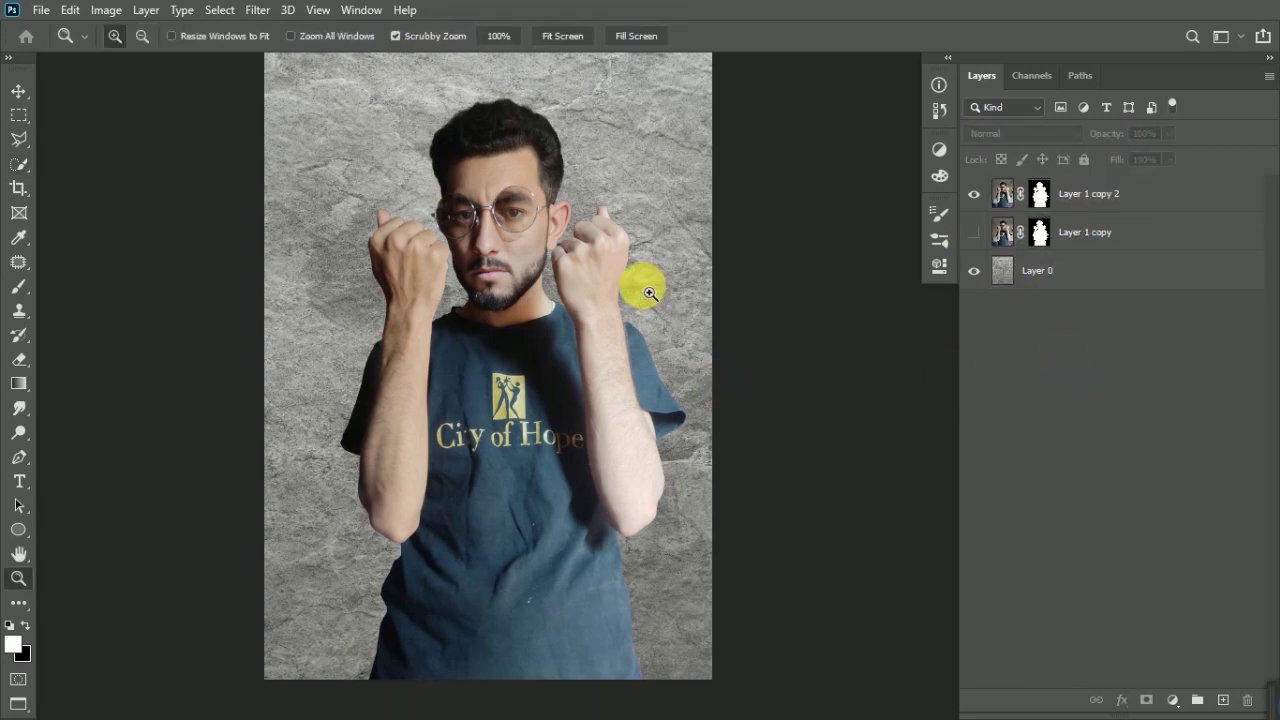
left_click(1108, 205)
left_click(1001, 344)
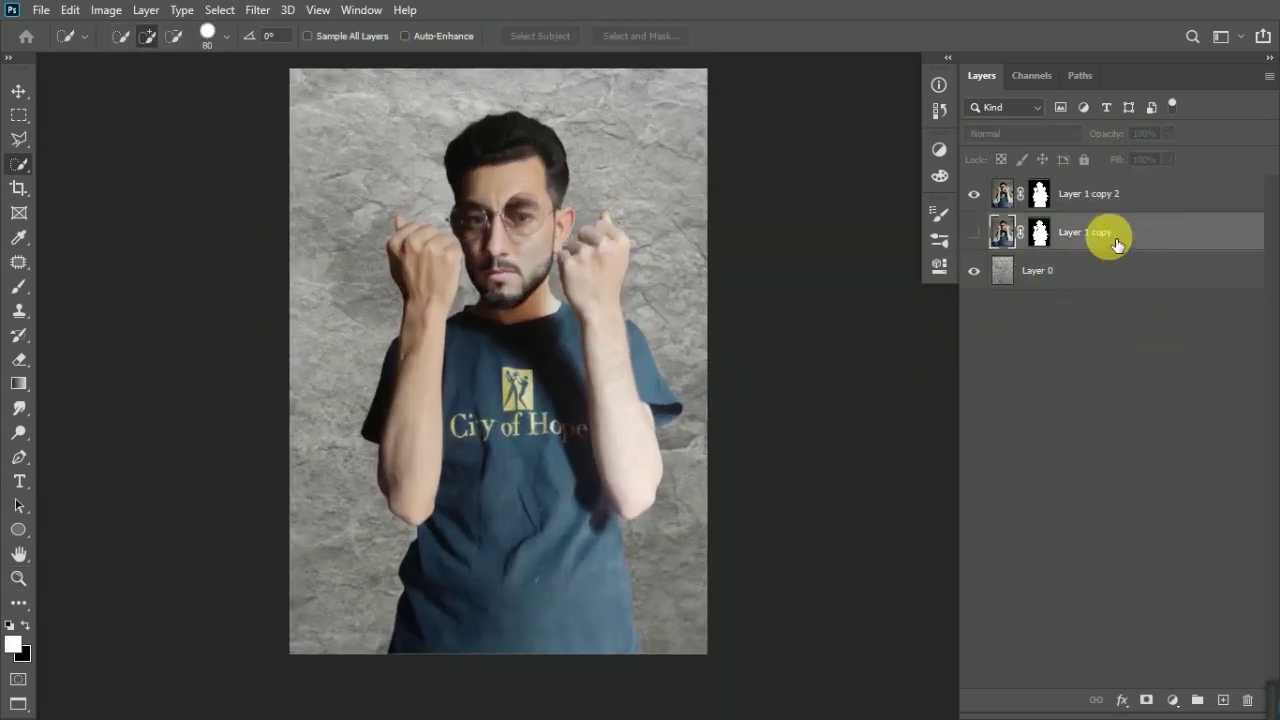
left_click(1158, 205)
left_click(1223, 700)
left_click(1104, 545)
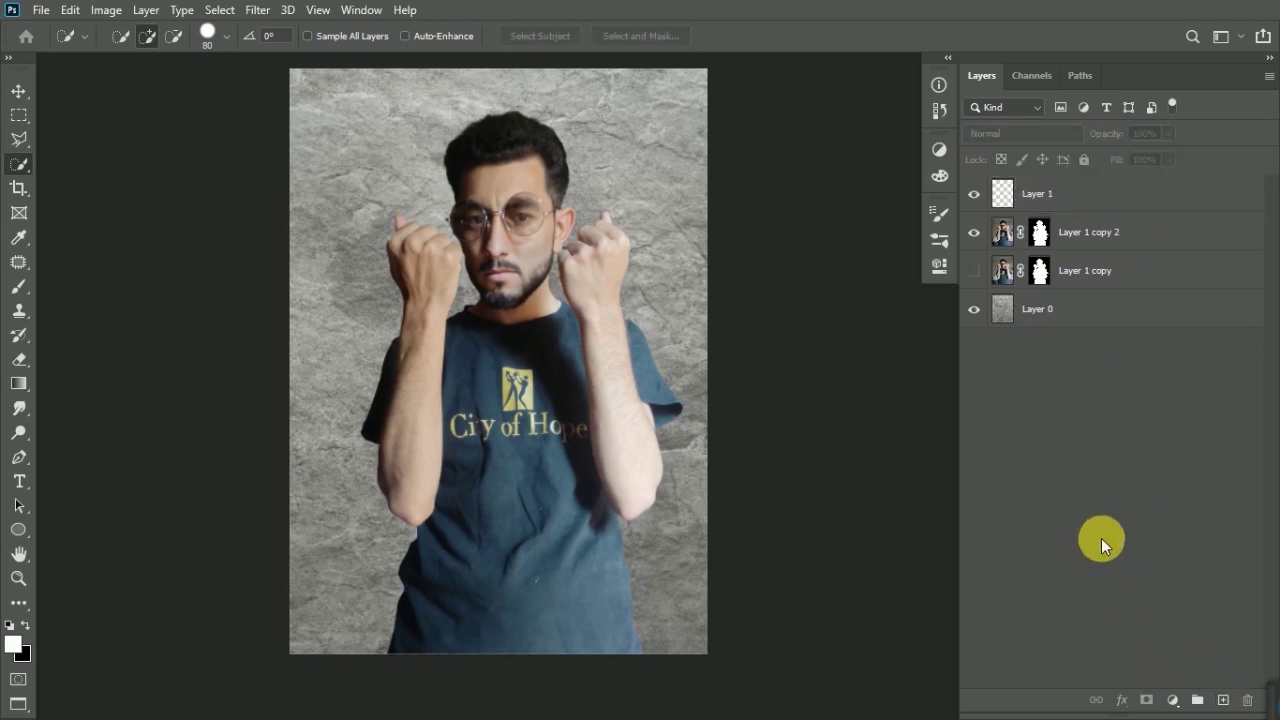
Sample the grey wall colour as foreground and clip the new layer to the model.
left_click(13, 644)
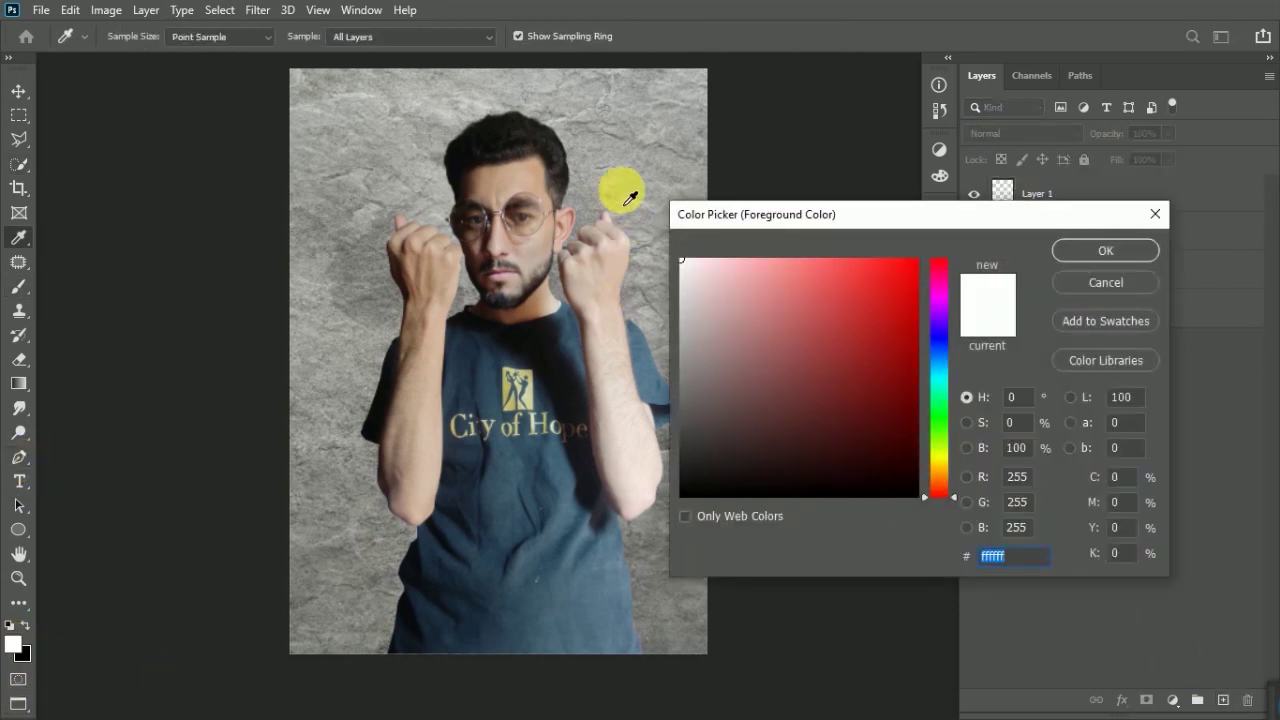
left_click_drag(631, 198, 669, 215)
left_click(1125, 258)
key("b")
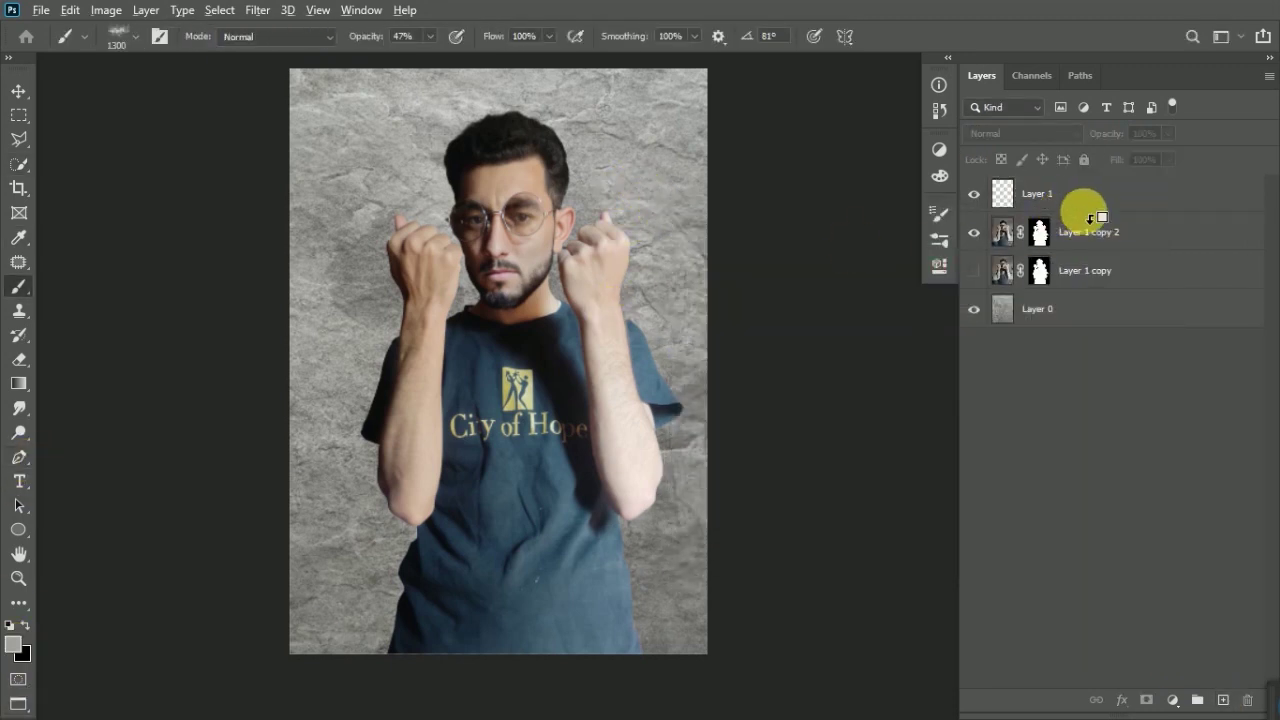
left_click(1090, 218, "alt")
left_click(1051, 194)
Paint solid grey over the whole figure with a 100% soft round brush.
left_click(134, 58)
left_click(106, 248)
left_click(400, 63)
left_click_drag(468, 61, 527, 62)
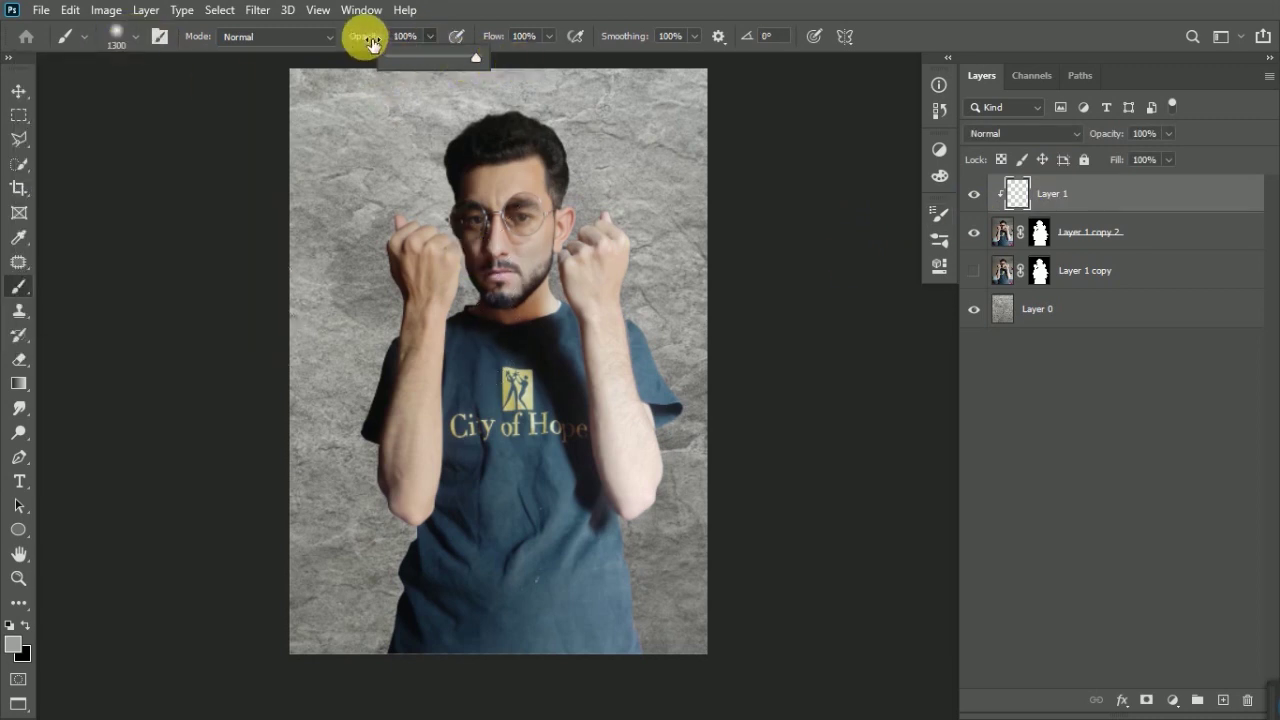
mouse_move(517, 170)
left_mouse_down()
mouse_move(477, 486)
mouse_move(457, 143)
mouse_move(594, 491)
mouse_move(601, 483)
mouse_move(620, 669)
mouse_move(326, 577)
mouse_move(411, 217)
mouse_move(500, 190)
mouse_move(389, 709)
mouse_move(503, 526)
left_mouse_up()
scroll(503, 526, "down", 2)
left_click_drag(417, 503, 518, 410)
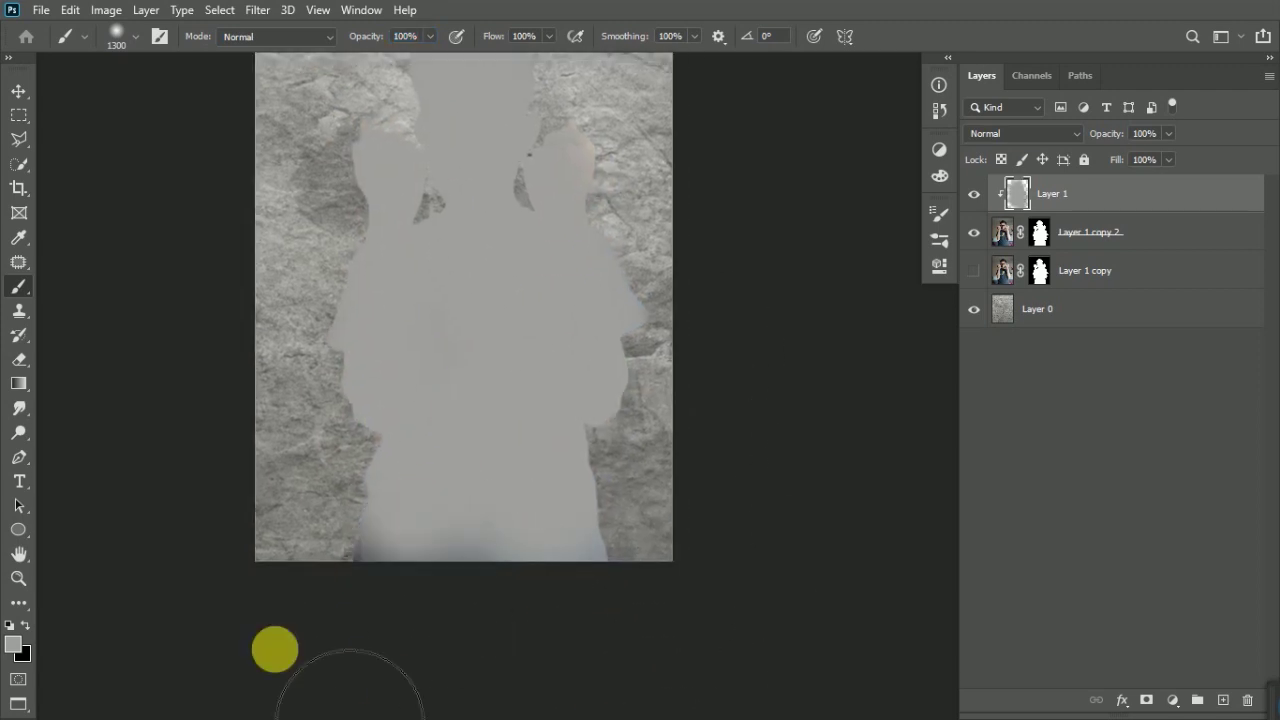
scroll(518, 409, "up", 2)
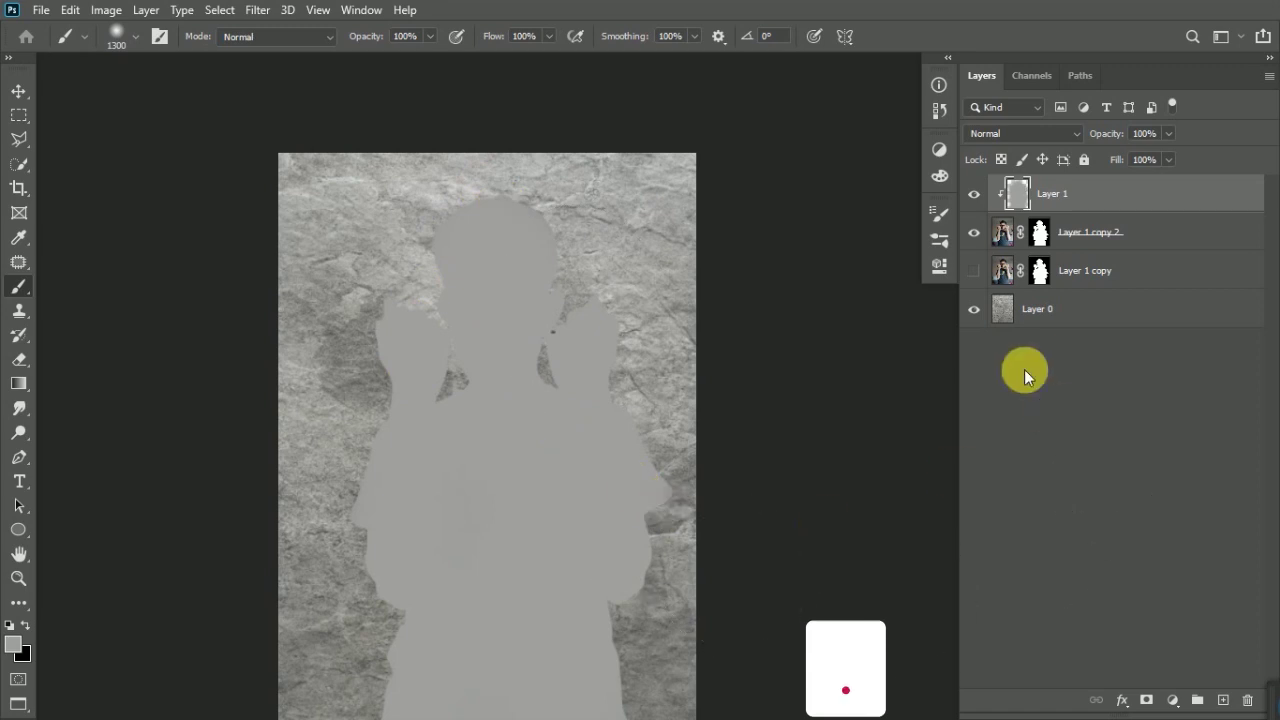
left_click(1034, 133)
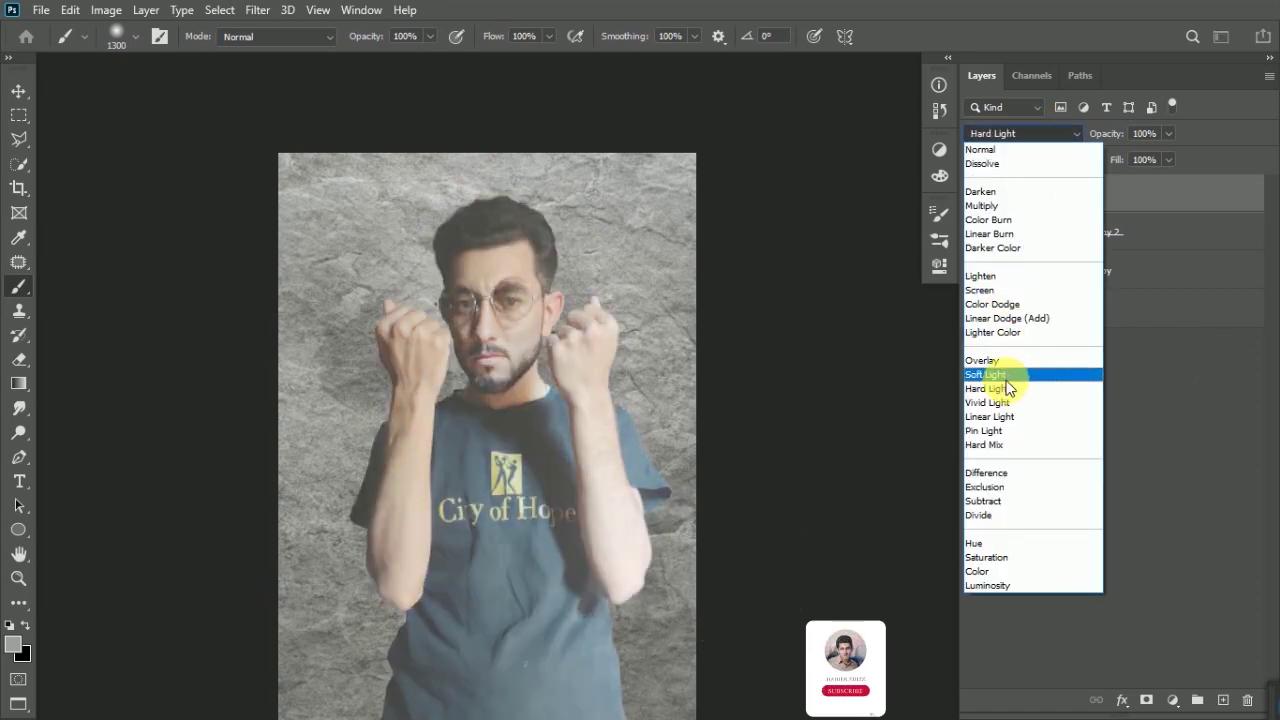
Blend the grey shading layer as Soft Light at 57% opacity.
left_click(1012, 373)
left_click(976, 194)
left_click(976, 194)
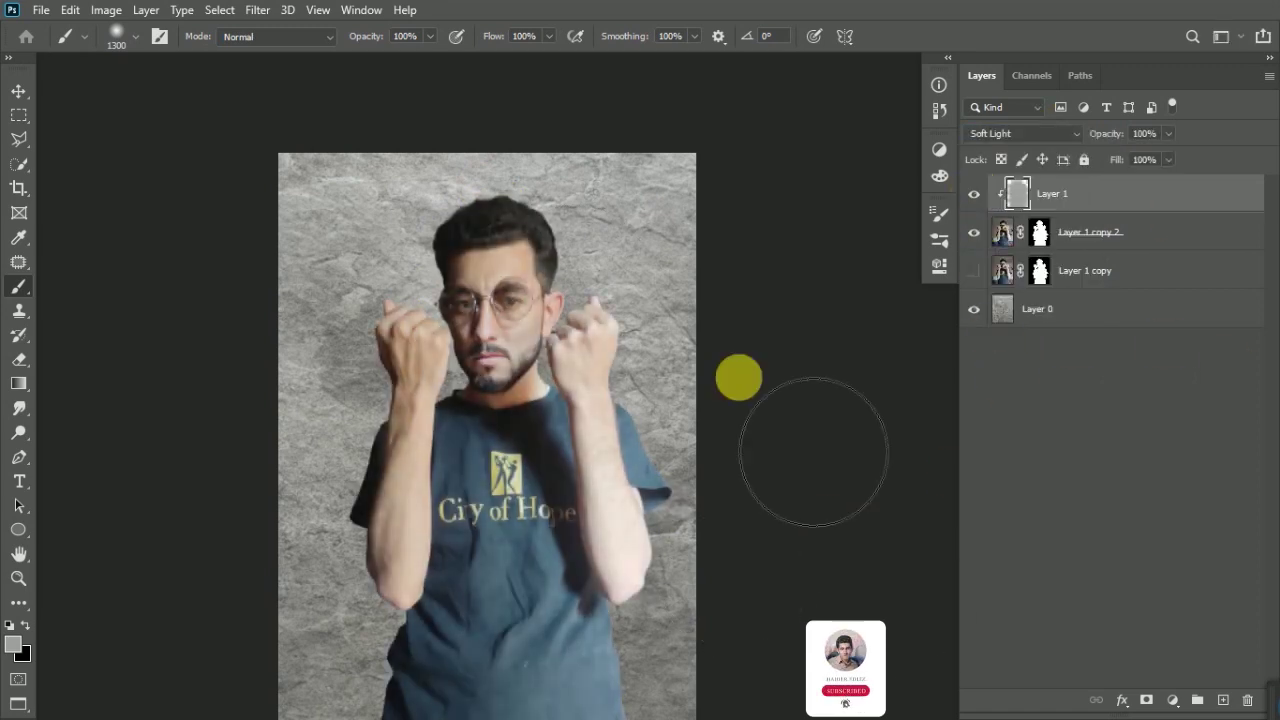
left_click(1026, 426)
left_click(591, 337, "alt")
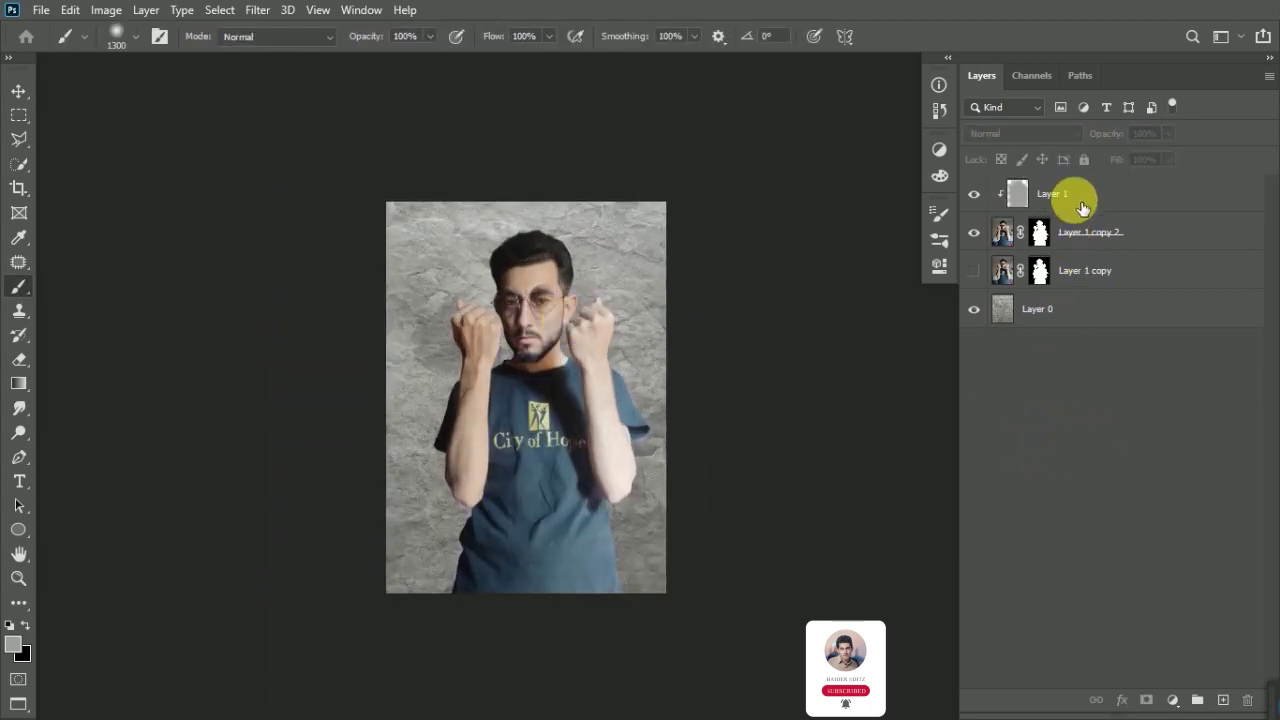
Group the three model layers as 'model' and the stone layer as 'bg'.
left_click(1082, 194)
left_click(1090, 270, "shift")
left_click_drag(1086, 229, 1197, 699)
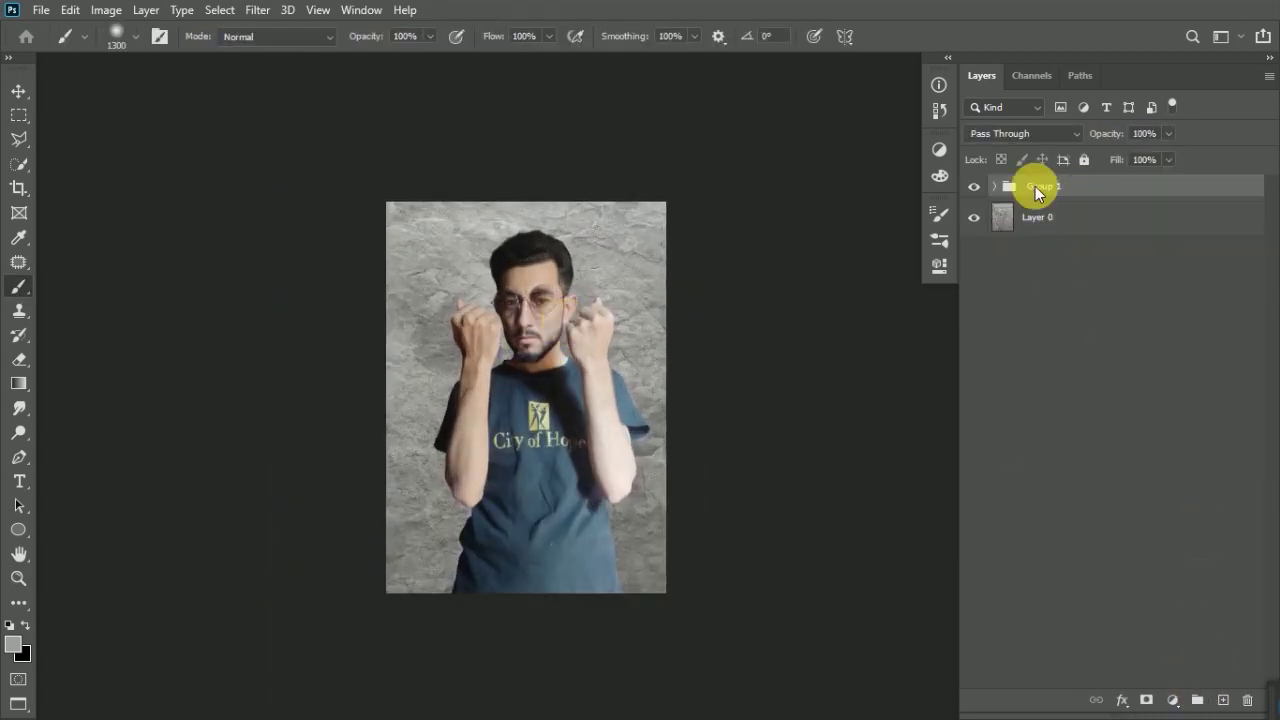
type("del")
key("Return")
left_click(1060, 217)
key("ctrl+g")
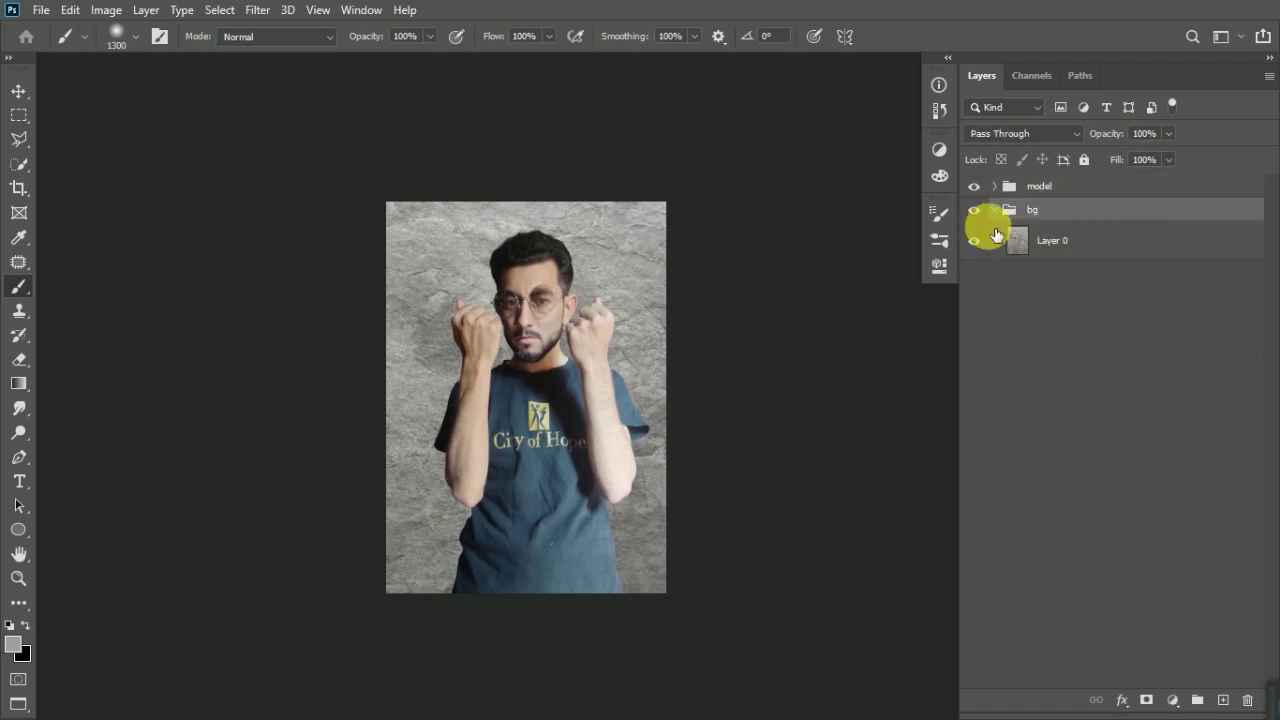
left_click(1006, 186)
left_click(993, 186)
Collapse the model group, expand the bg group and select the stone Layer 0.
left_click(1100, 415)
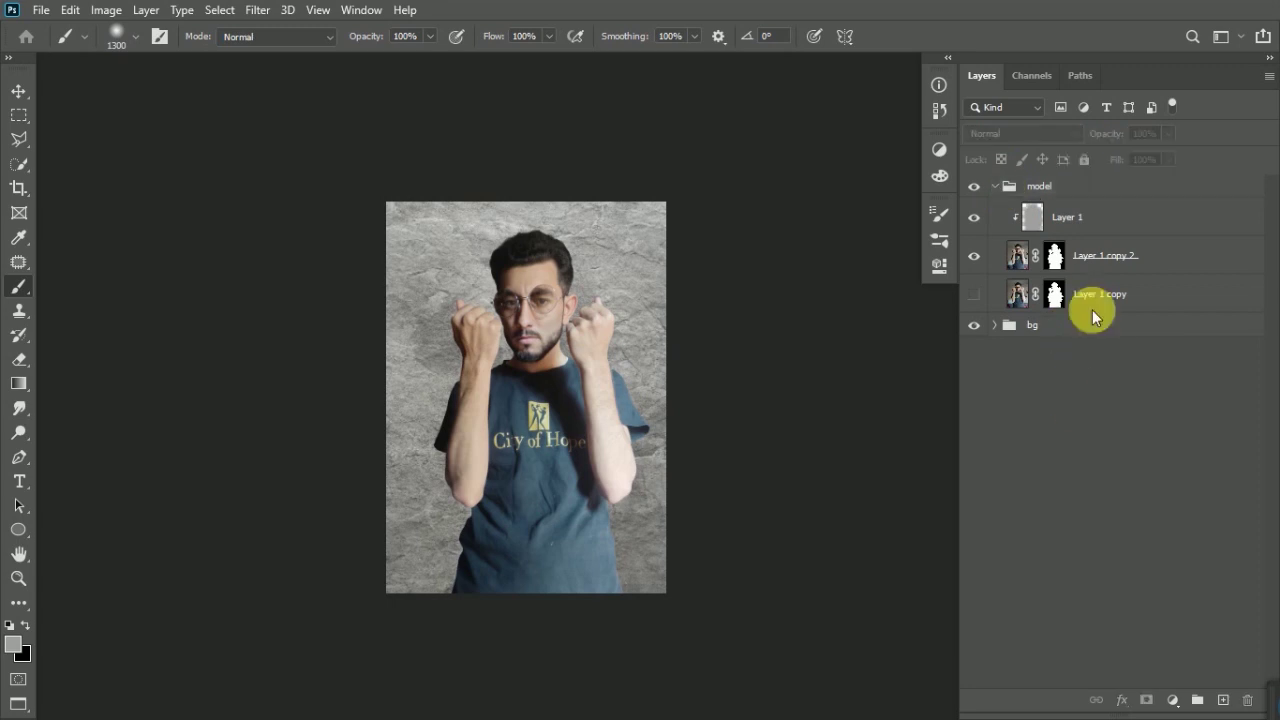
left_click(995, 186)
key("v")
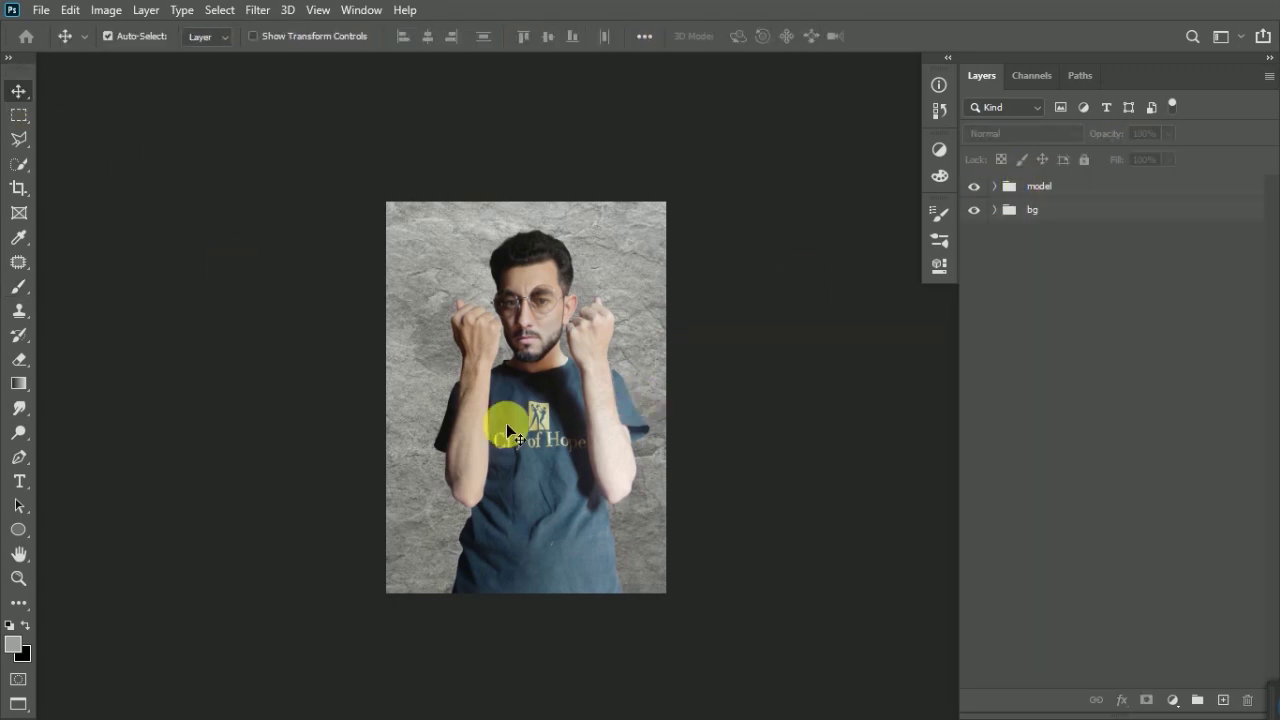
scroll(533, 398, "up", 3)
scroll(586, 343, "down", 2)
left_click(995, 210)
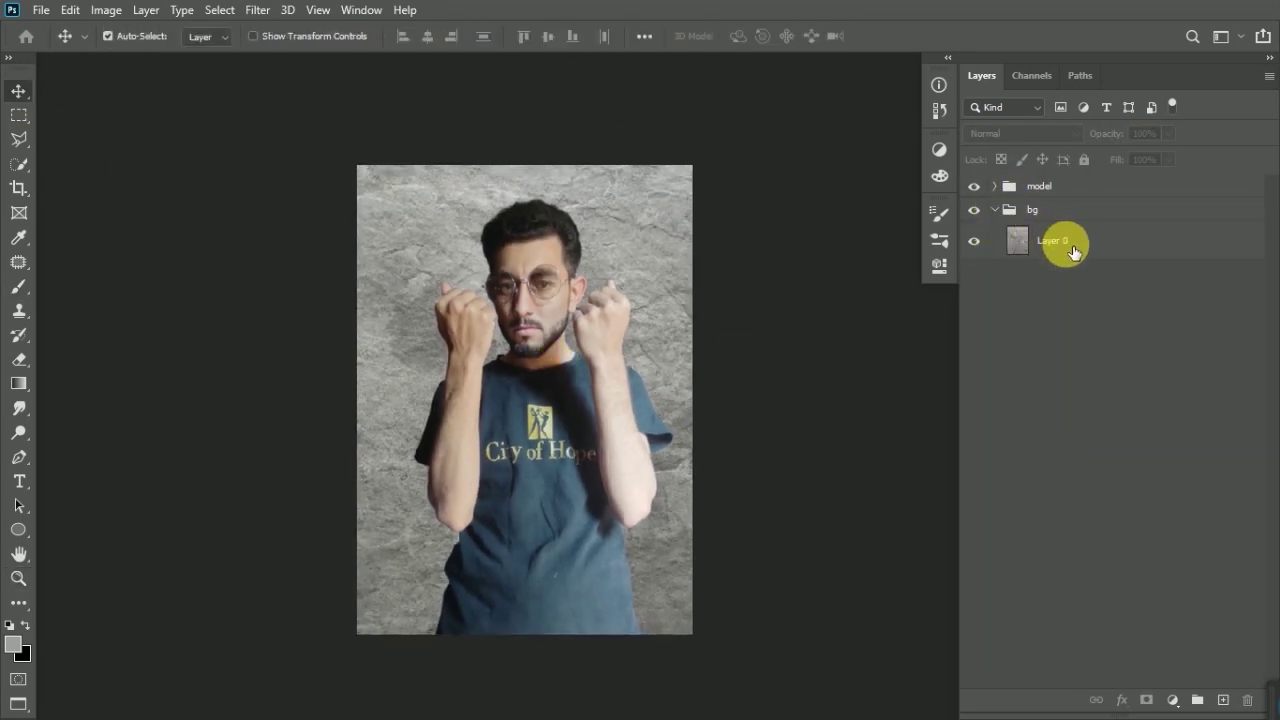
left_click(1065, 243)
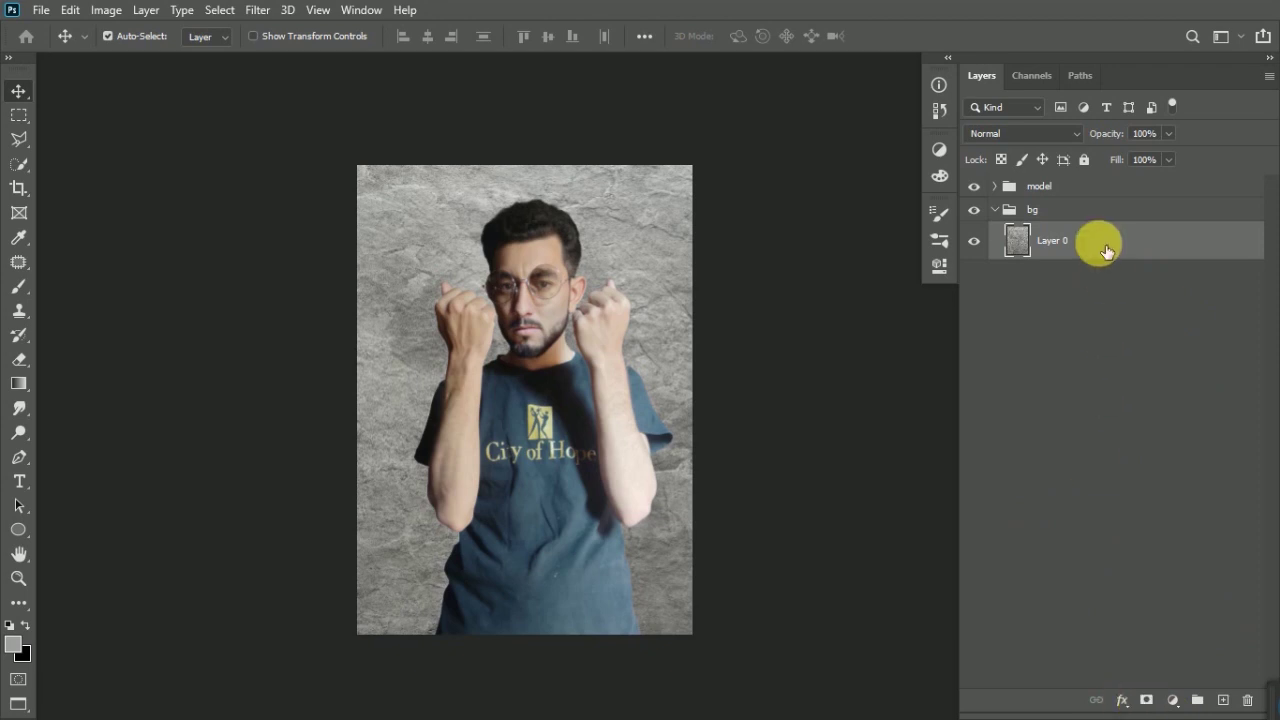
Darken the stone with a Curves midpoint pulled down, then select all of the handcuffs image.
left_click(55, 12)
left_click(370, 94)
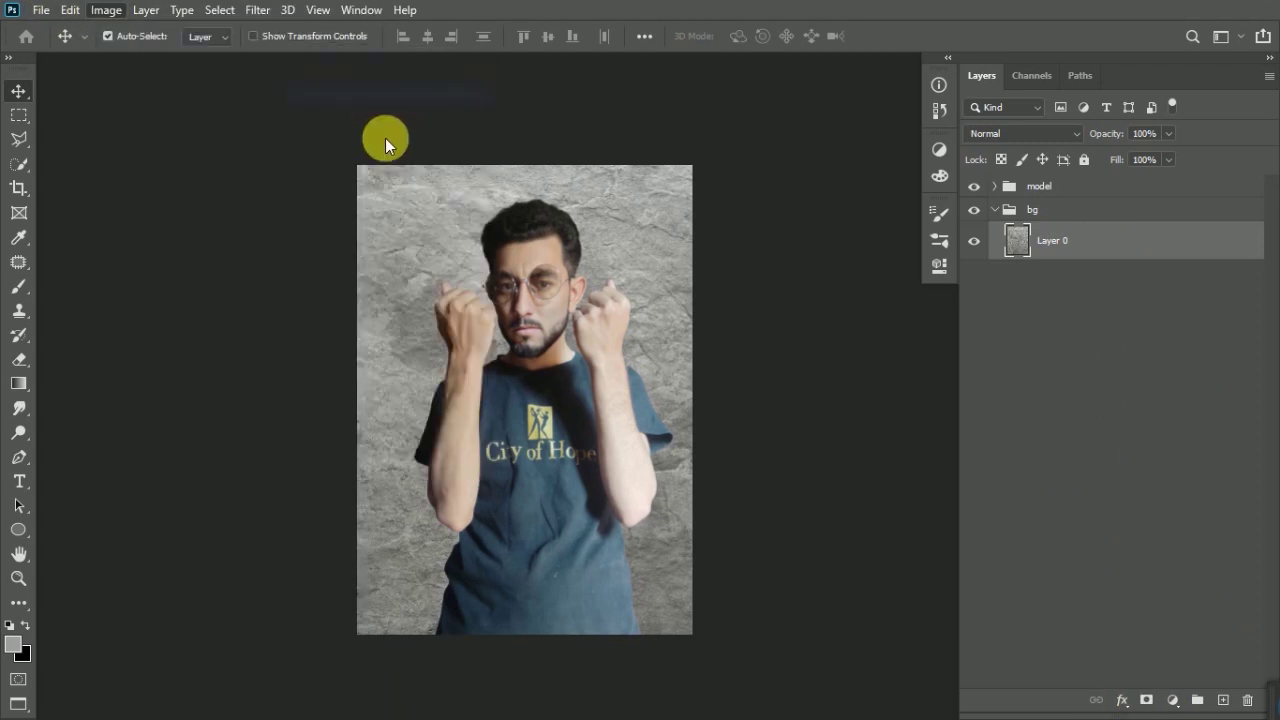
left_click_drag(846, 362, 857, 376)
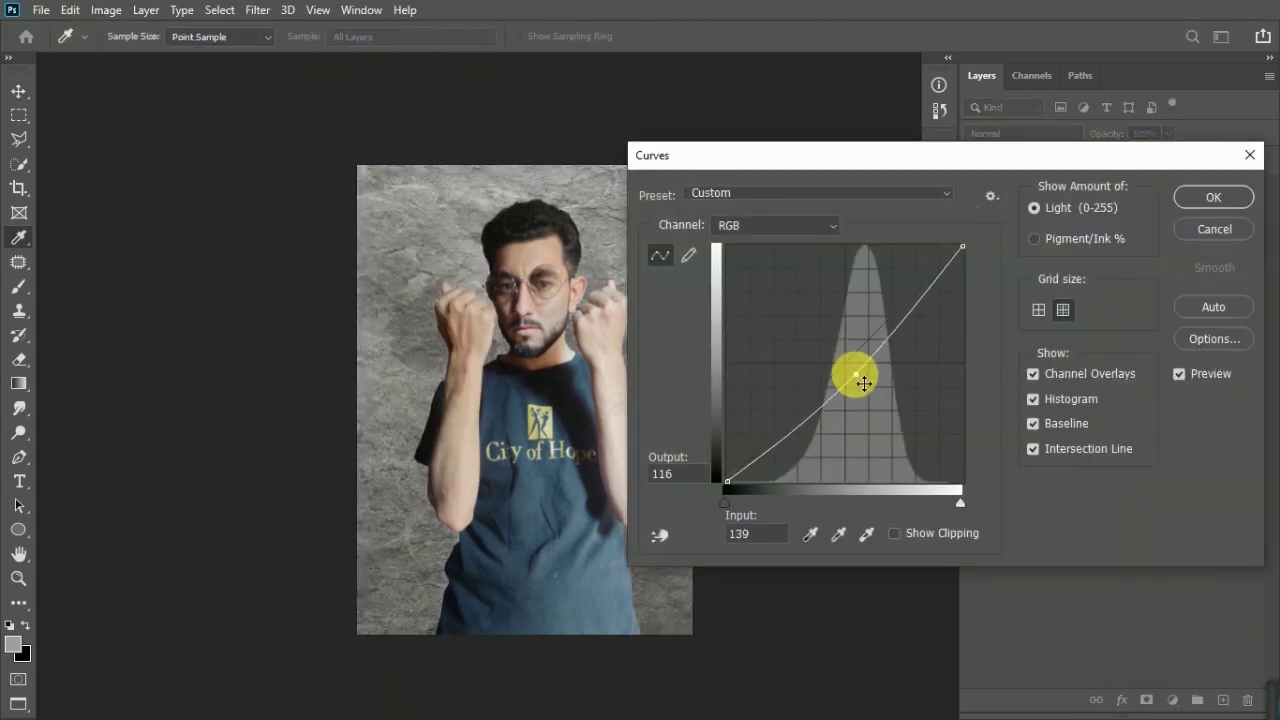
left_click(1203, 199)
left_click(1055, 306)
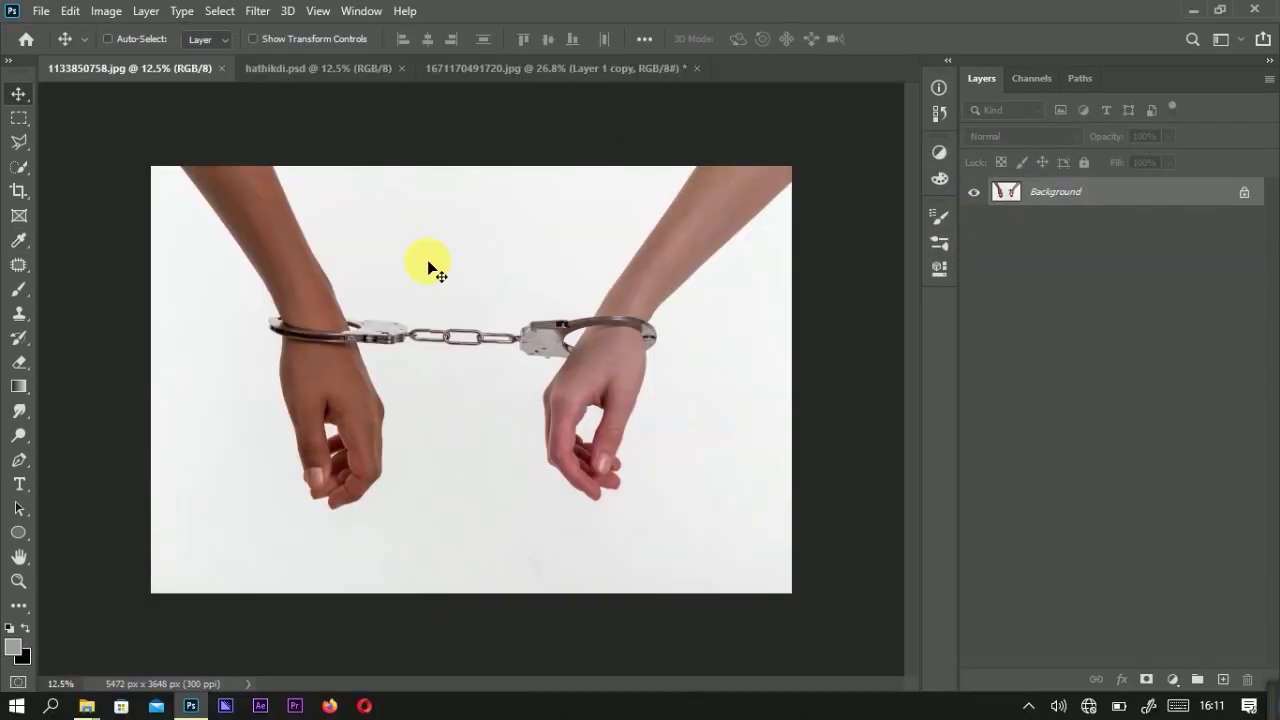
key("ctrl+a")
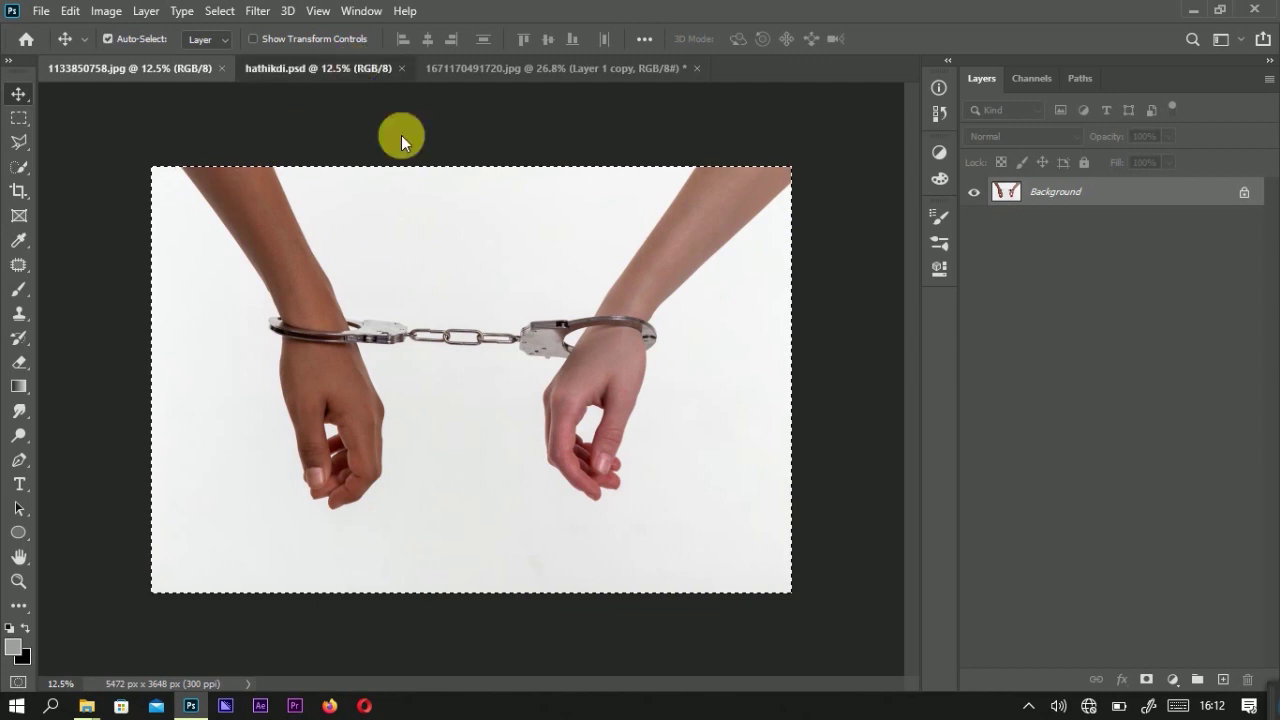
Paste the handcuffs photo onto the model's arms, scaled down, at 41% opacity.
key("ctrl+c")
key("ctrl+Tab")
key("ctrl+v")
key("ctrl+t")
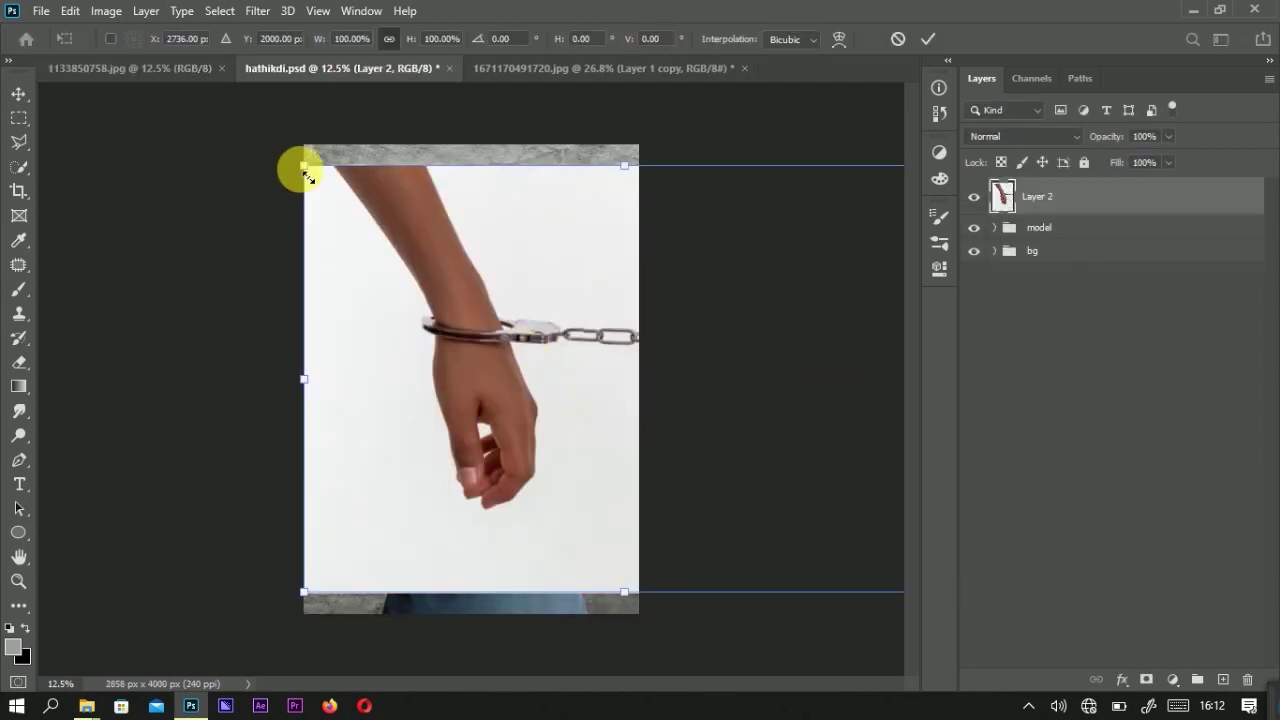
left_click_drag(308, 175, 455, 268)
left_click_drag(537, 363, 390, 360)
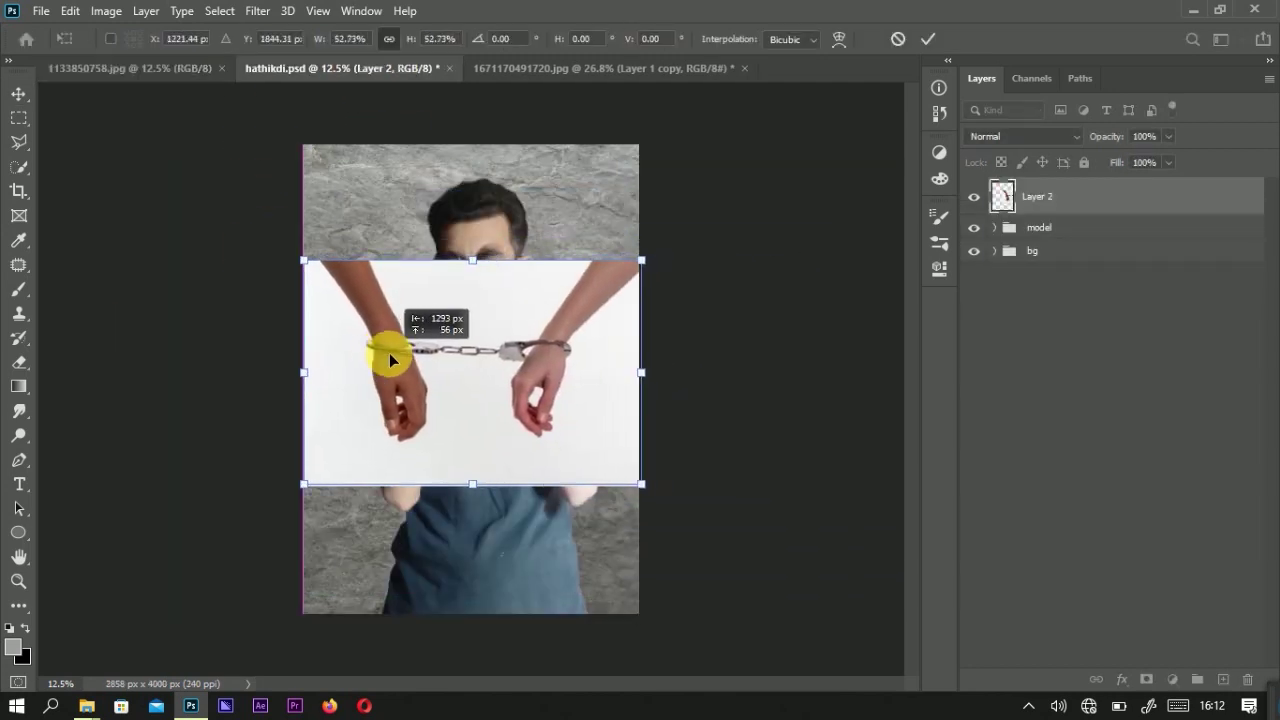
key("Return")
left_click(1168, 136)
left_click_drag(1168, 158, 1119, 158)
left_click(465, 378)
Flip and rotate the handcuffs layer 180° with Free Transform.
key("ctrl+t")
right_click(543, 368)
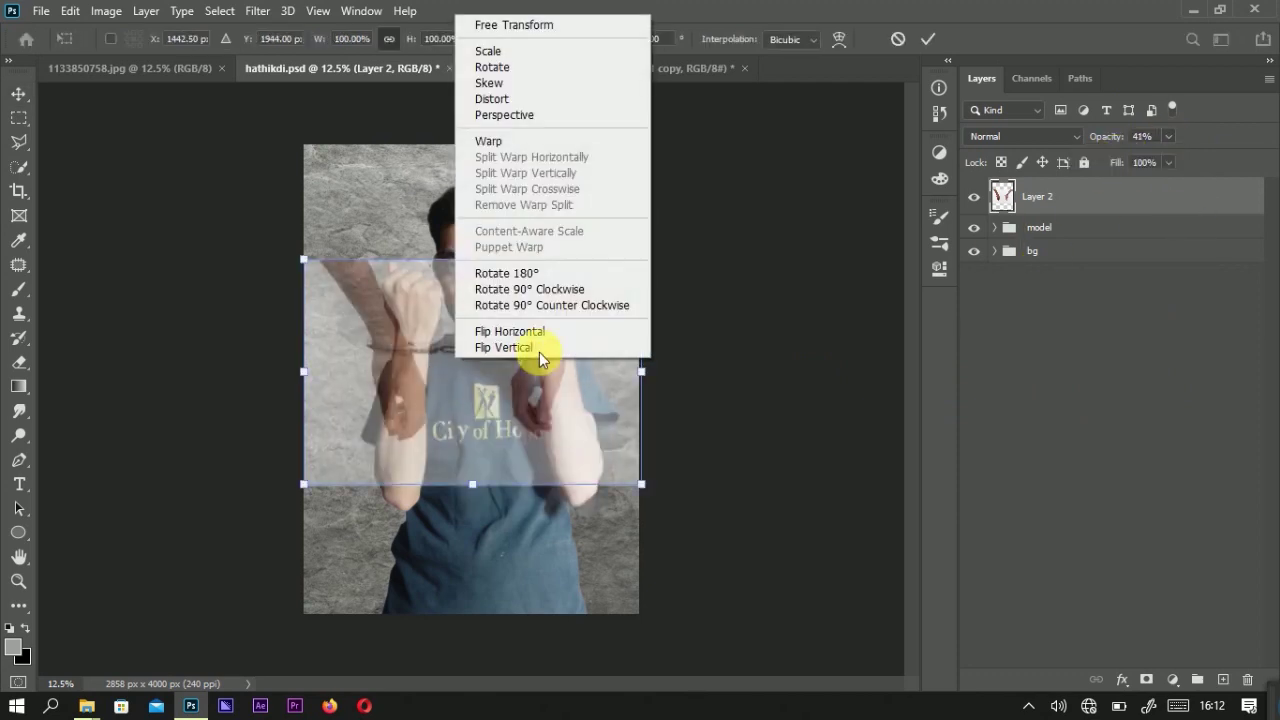
left_click(531, 331)
right_click(531, 330)
left_click(530, 660)
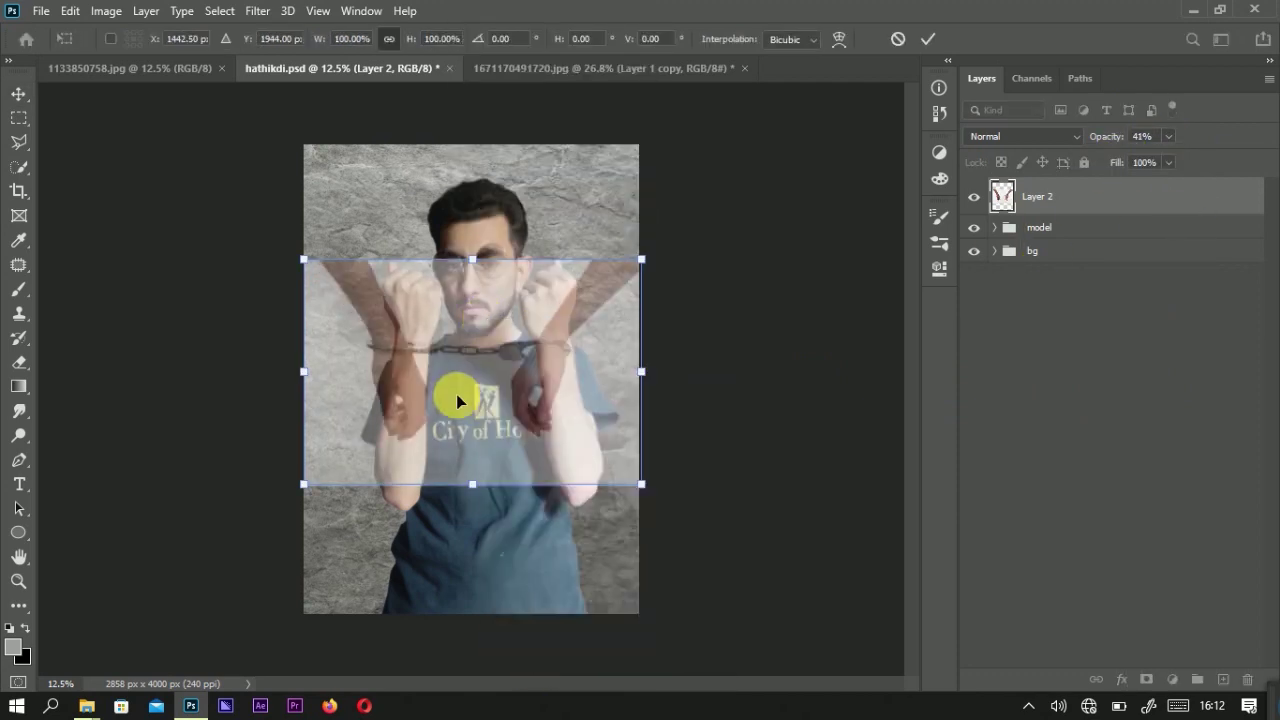
right_click(455, 416)
left_click(529, 306)
Nudge and slightly enlarge the handcuffs to line up with the wrists, then zoom in.
left_click_drag(537, 386, 531, 367)
left_click_drag(305, 342, 294, 341)
left_click_drag(398, 413, 419, 425)
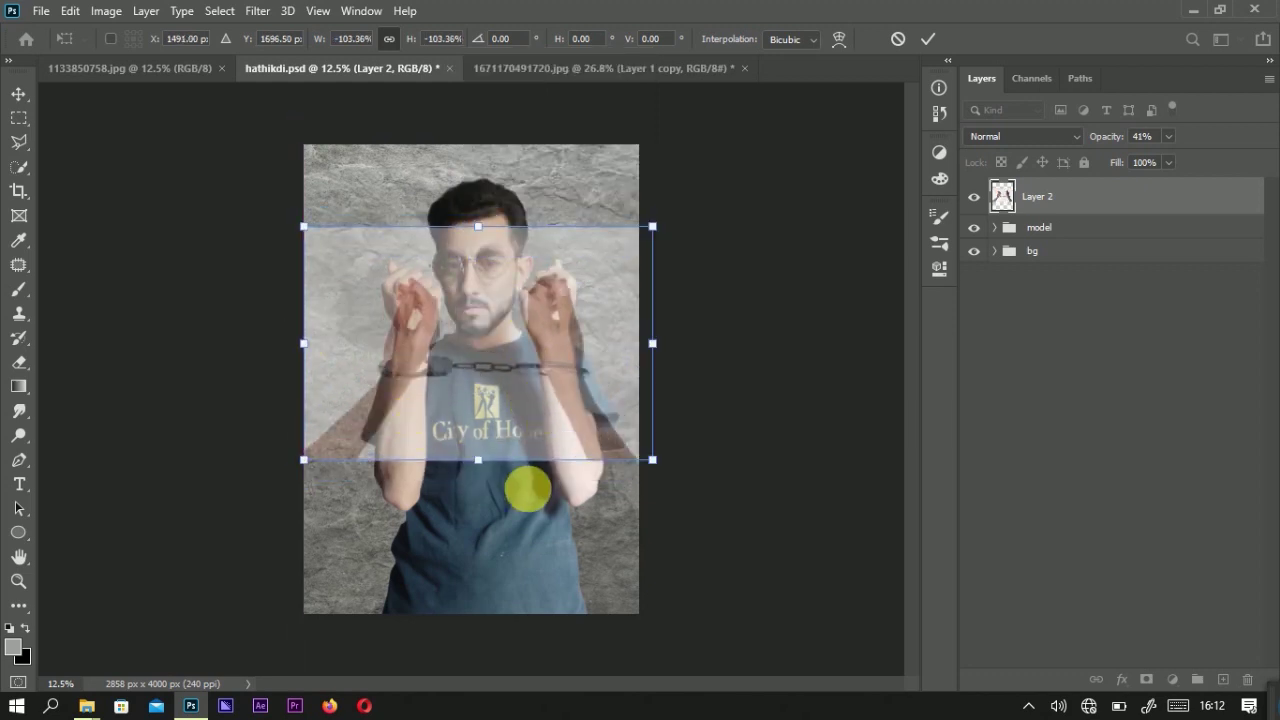
key("Return")
key("z")
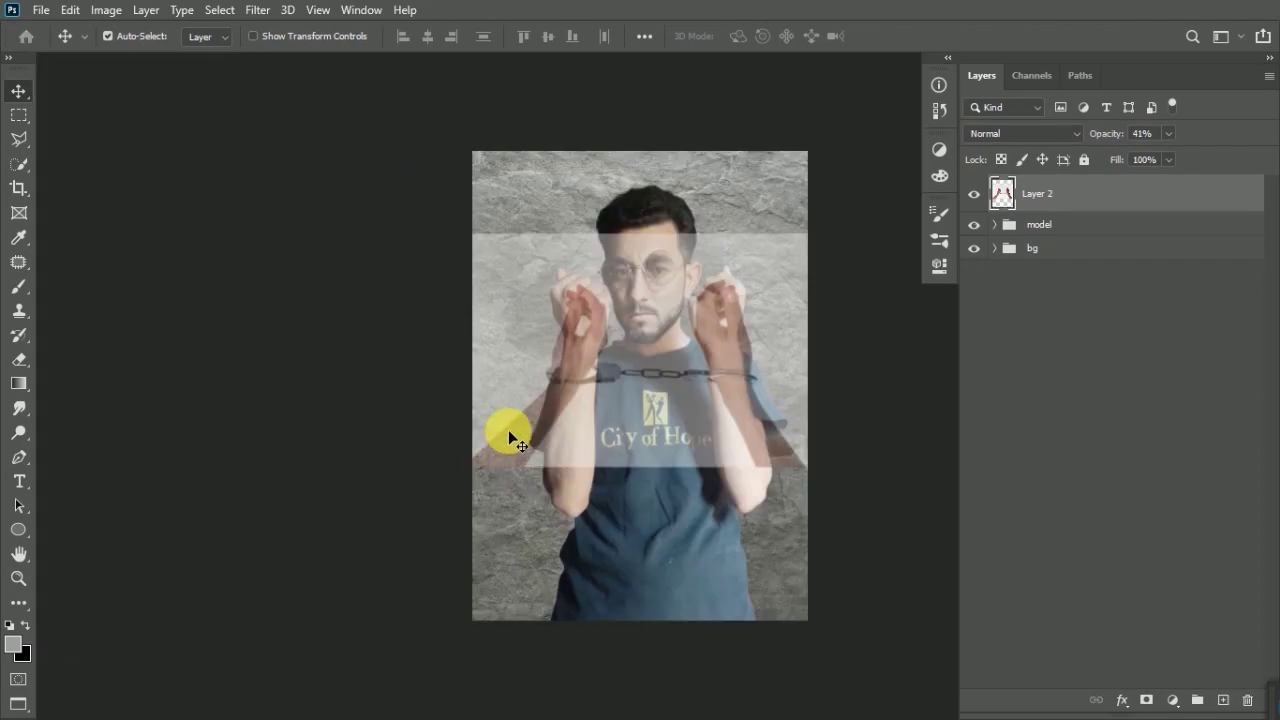
left_click_drag(508, 429, 495, 367)
Move the handcuffs photo down 40 px with Free Transform.
key("v")
key("ctrl+t")
mouse_move(571, 300)
left_mouse_down()
mouse_move(528, 371)
mouse_move(475, 395)
left_mouse_up()
left_click(68, 10)
left_click(603, 320)
Warp the photo's bottom corners inward to curve around the forearms.
right_click(603, 320)
left_click(655, 443)
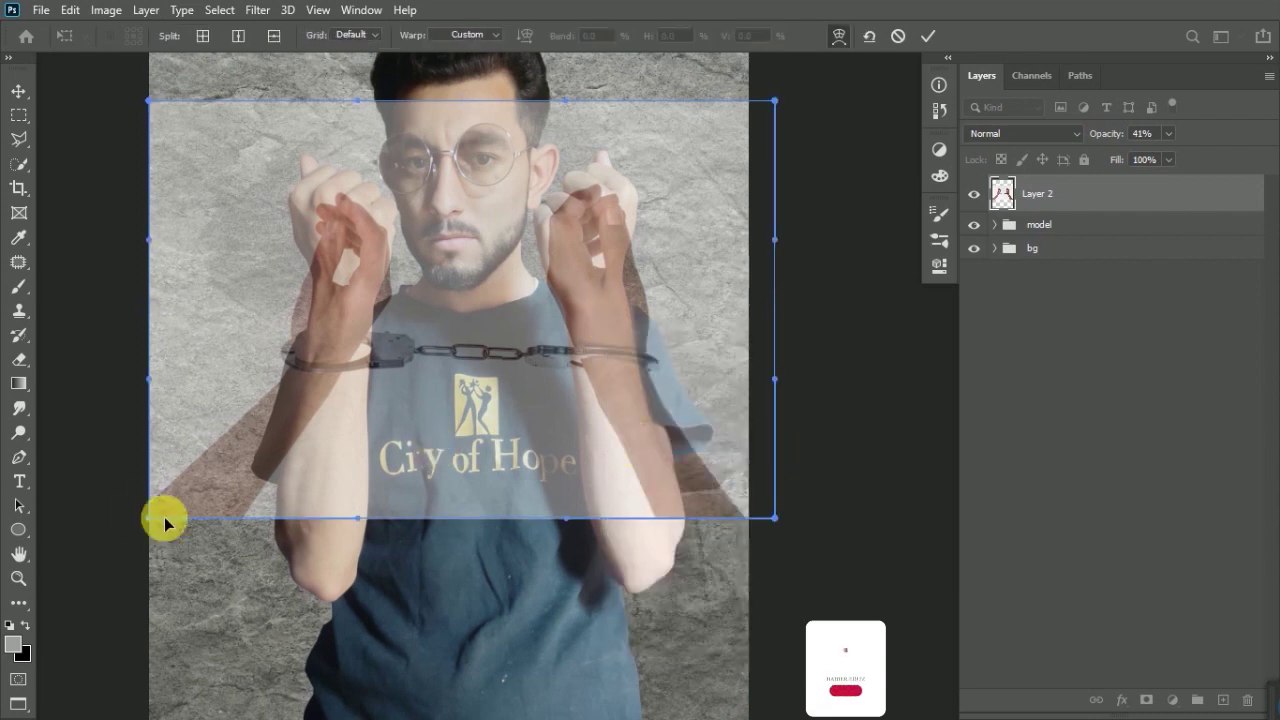
left_click_drag(177, 531, 300, 580)
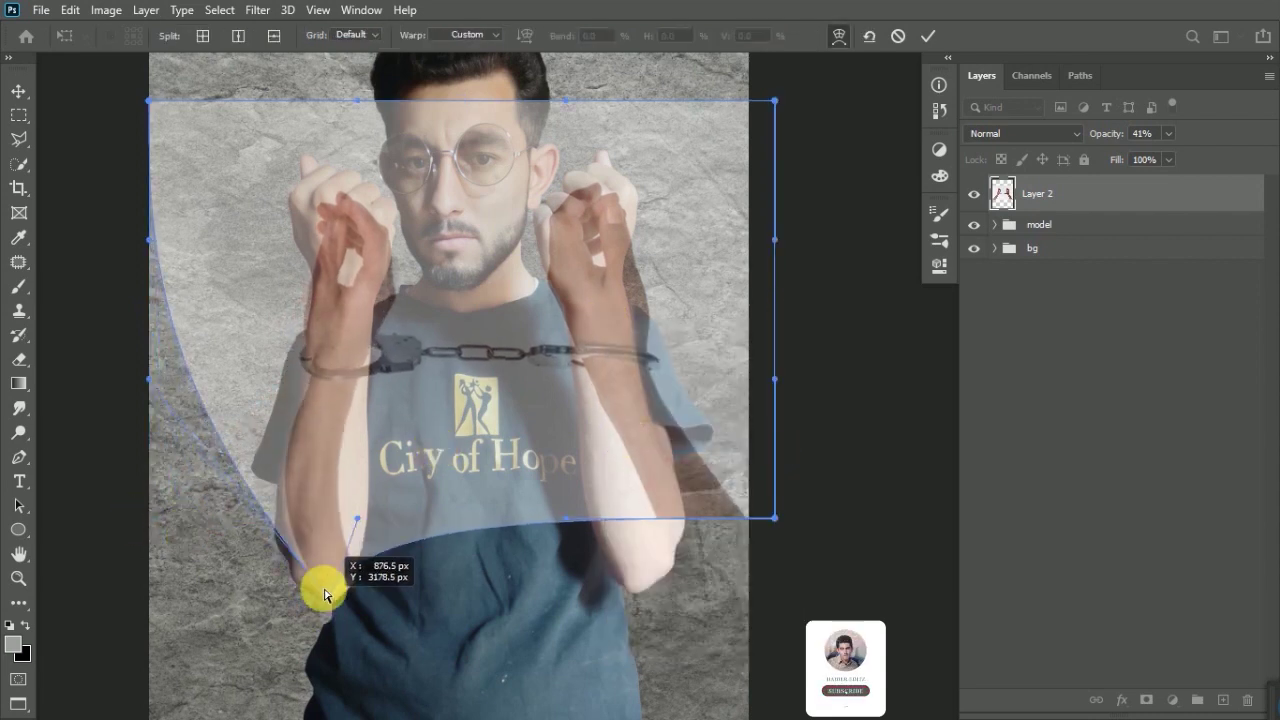
left_click_drag(775, 518, 686, 588)
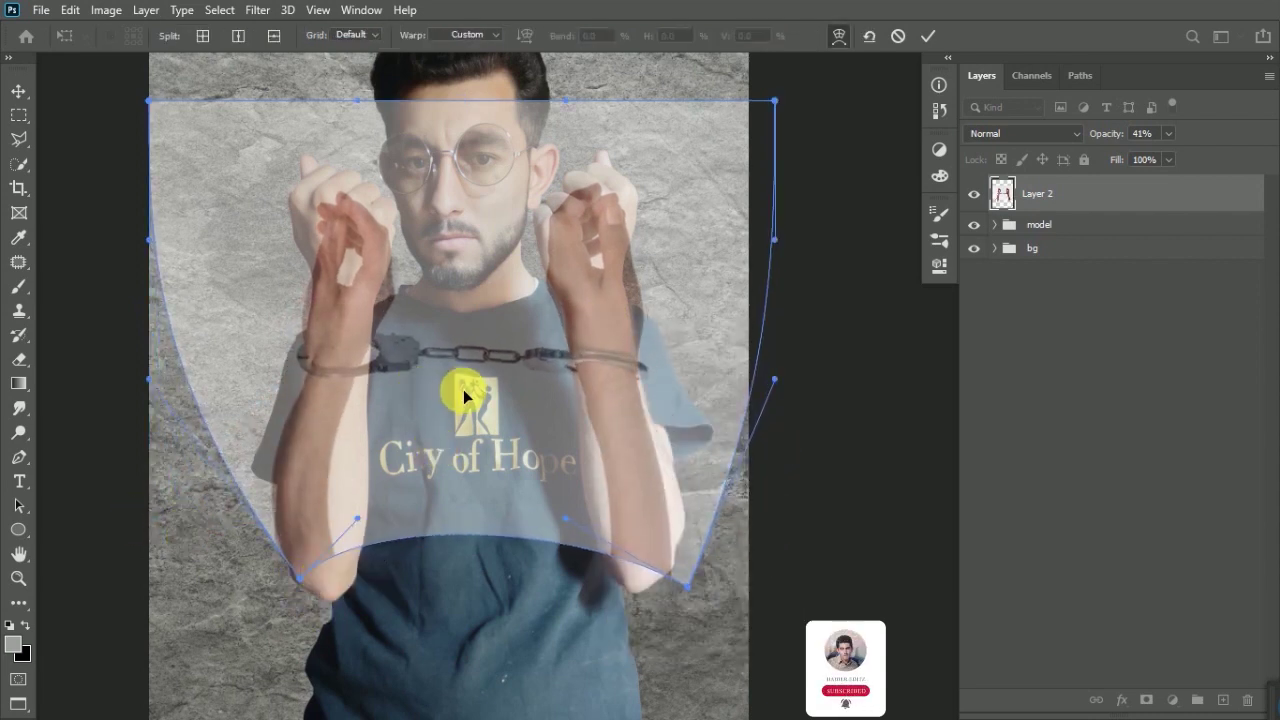
key("Return")
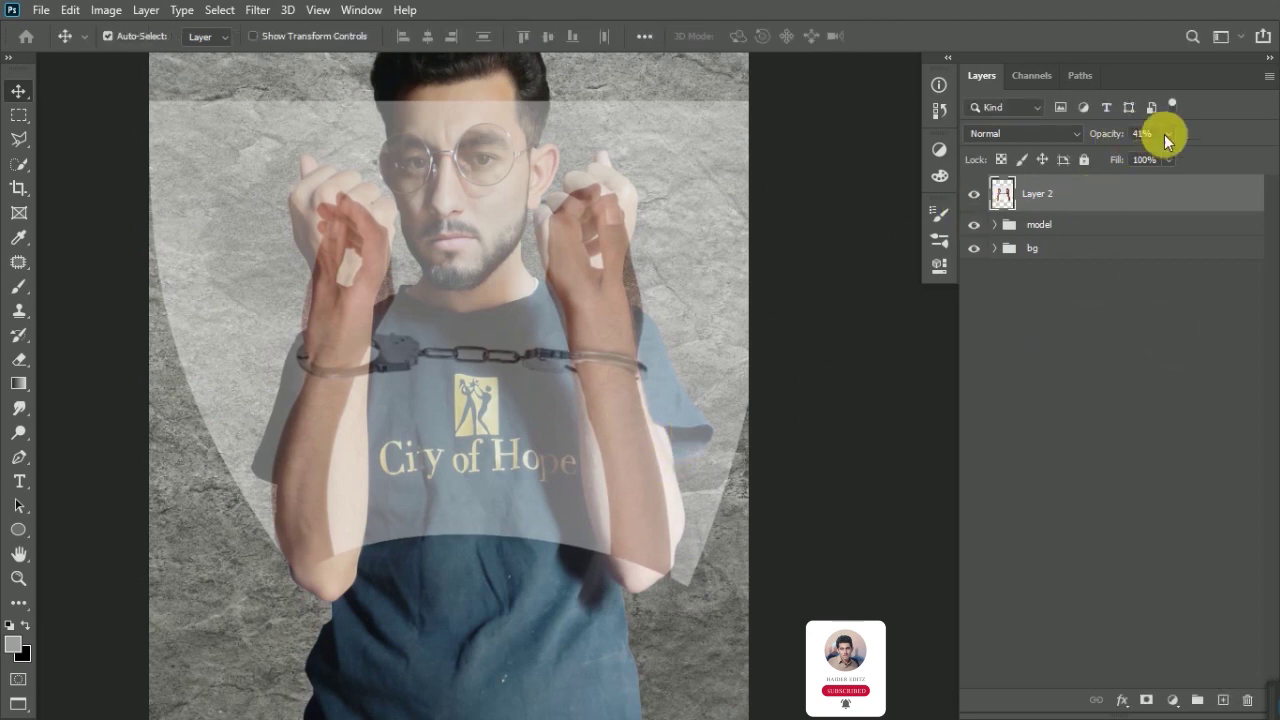
Set the handcuffs layer back to 100% opacity.
type("100")
key("Return")
key("p")
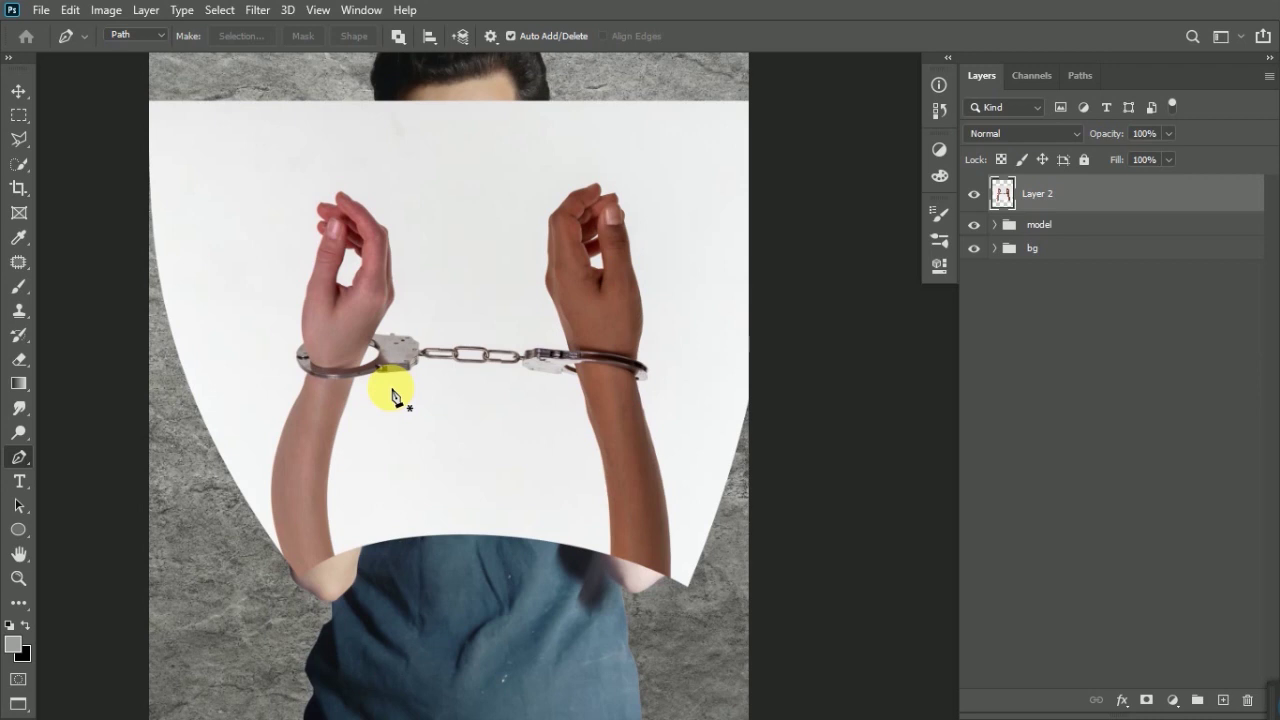
Zoom in on the left handcuff and pan to bring the rest of the handcuffs into view.
left_click(18, 578)
left_click(471, 263)
left_click(186, 443)
left_click_drag(186, 443, 566, 403)
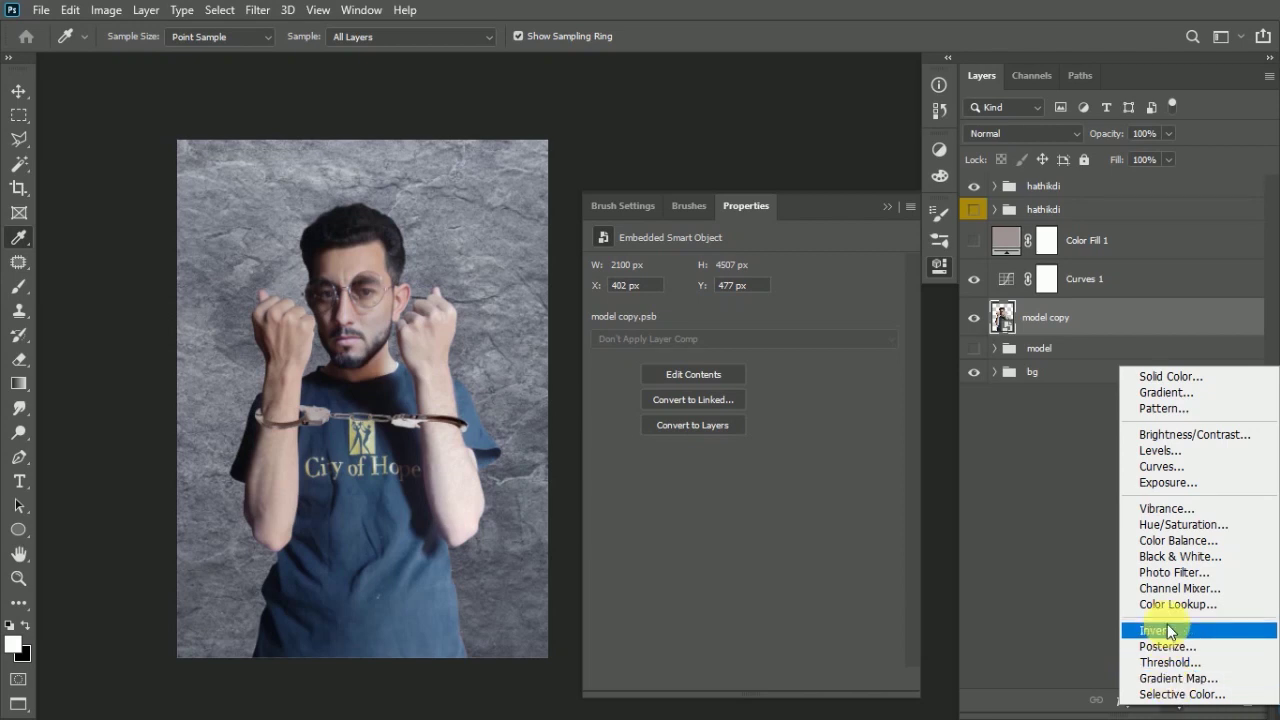
Add a Black & White 1 adjustment layer above model copy and turn its visibility off.
left_click(1168, 557)
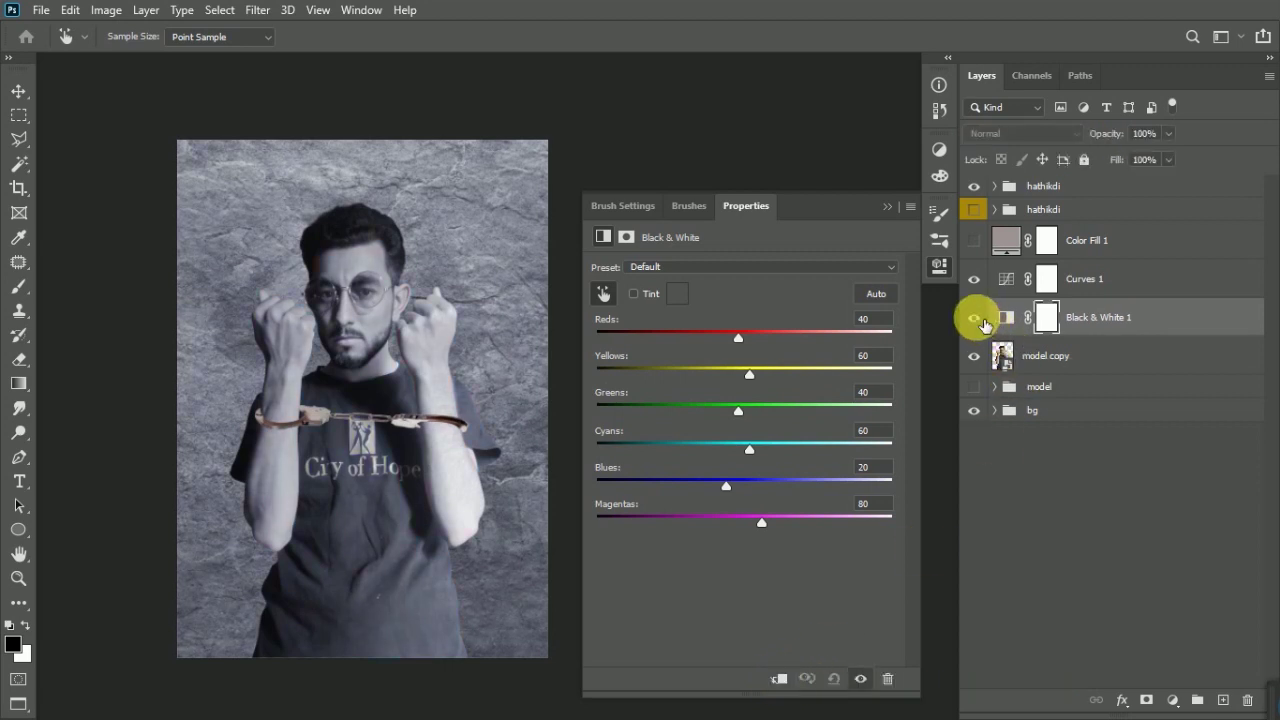
left_click(974, 318)
left_click(887, 206)
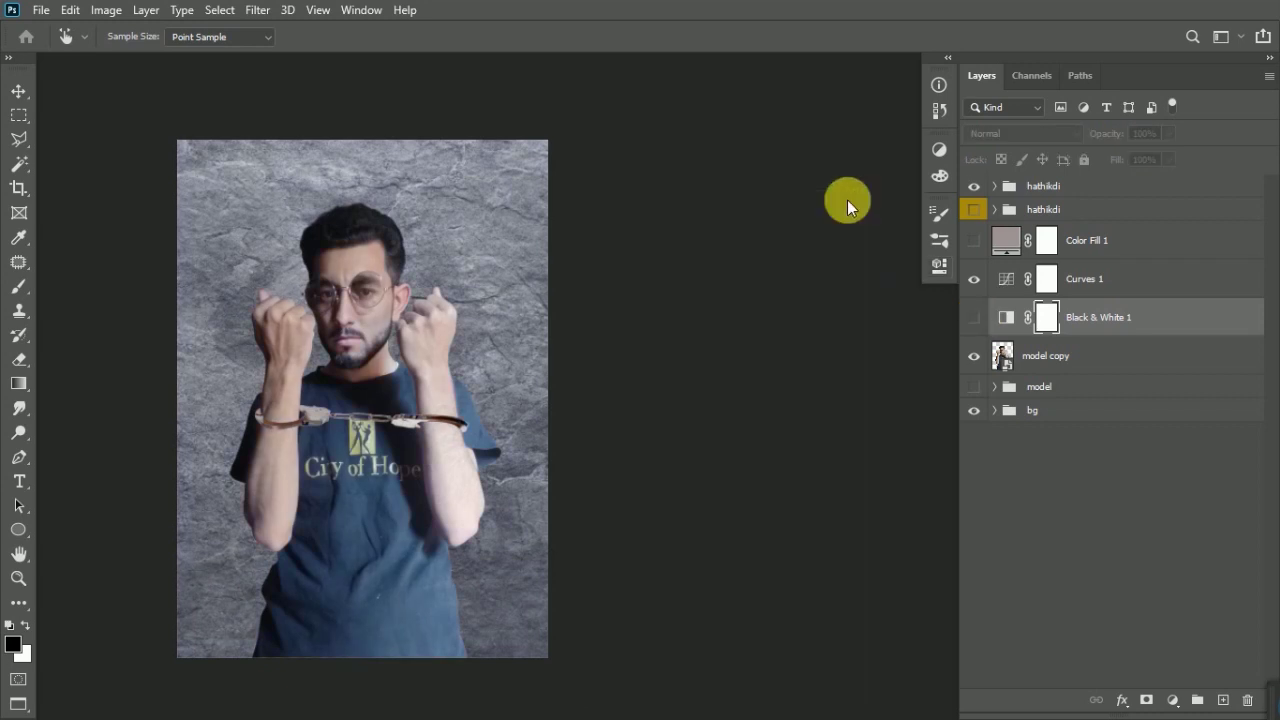
left_click(70, 10)
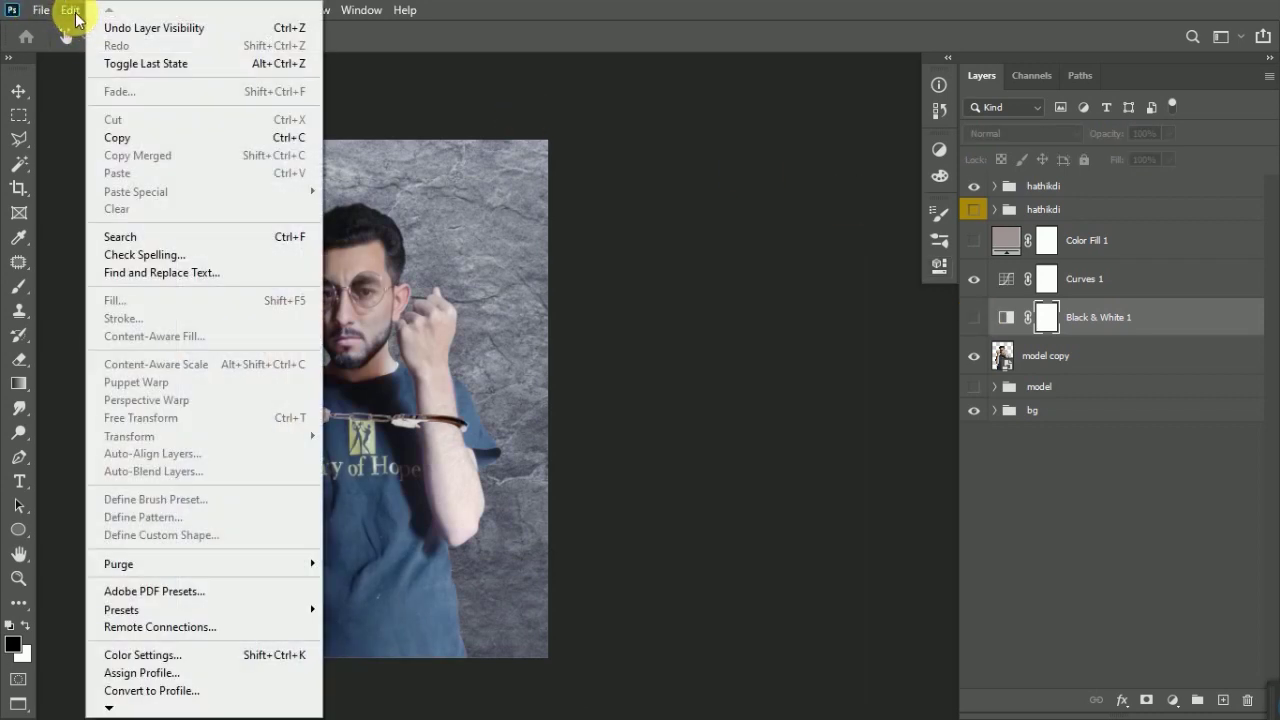
Start a Color Range selection and sample the shirt and wall colours.
left_click(64, 44)
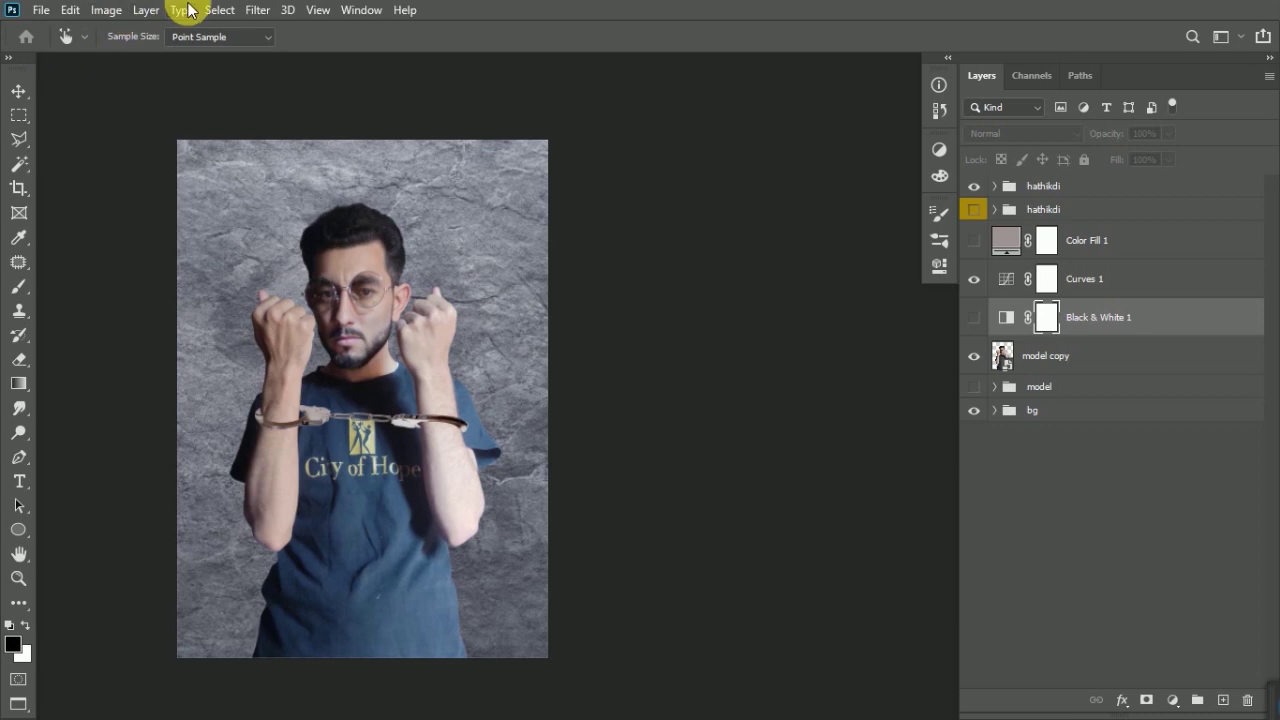
left_click(218, 12)
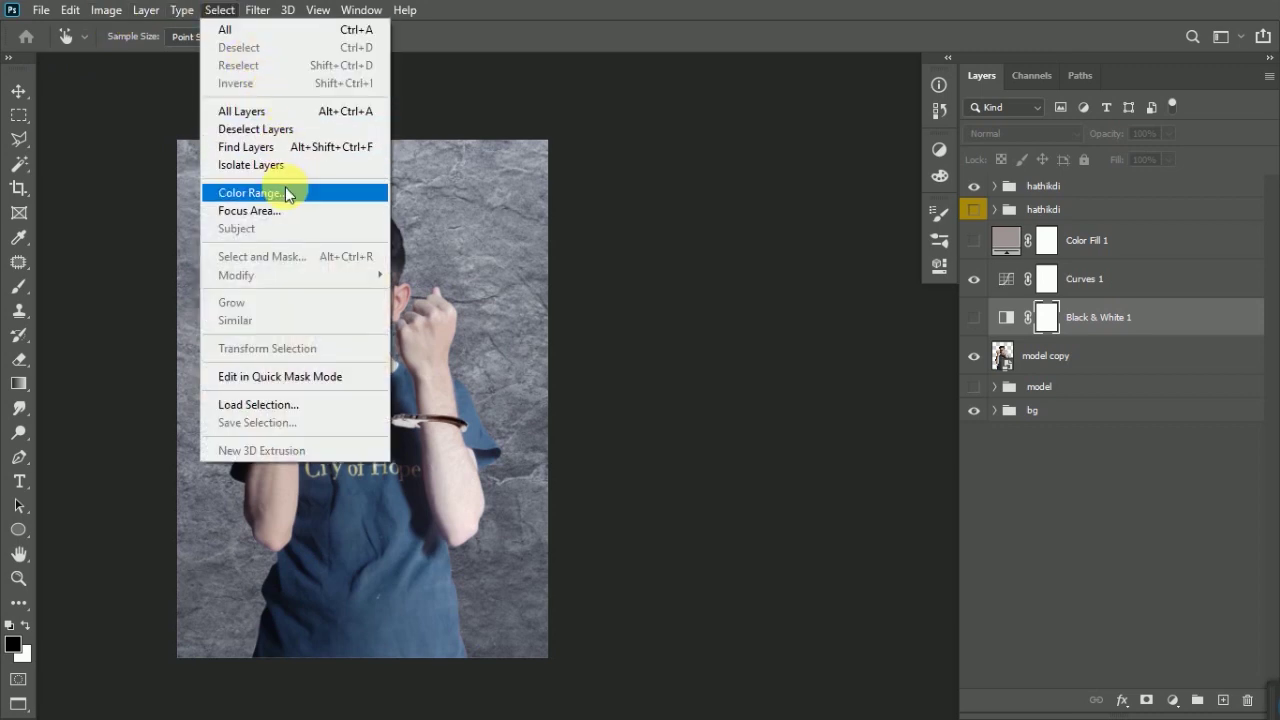
left_click(284, 192)
left_click(370, 542)
left_click(748, 258)
left_click(246, 437)
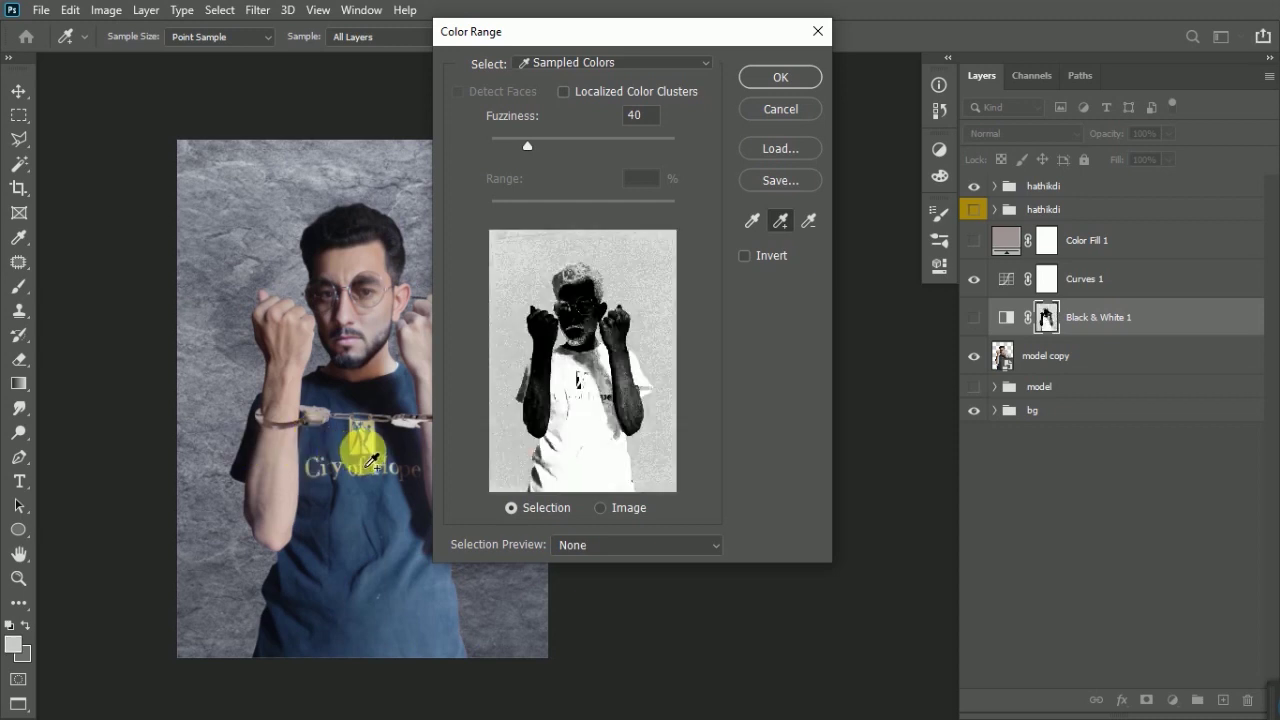
Refine the shirt selection by subtracting and adding sampled tones, then confirm it.
left_click(620, 405)
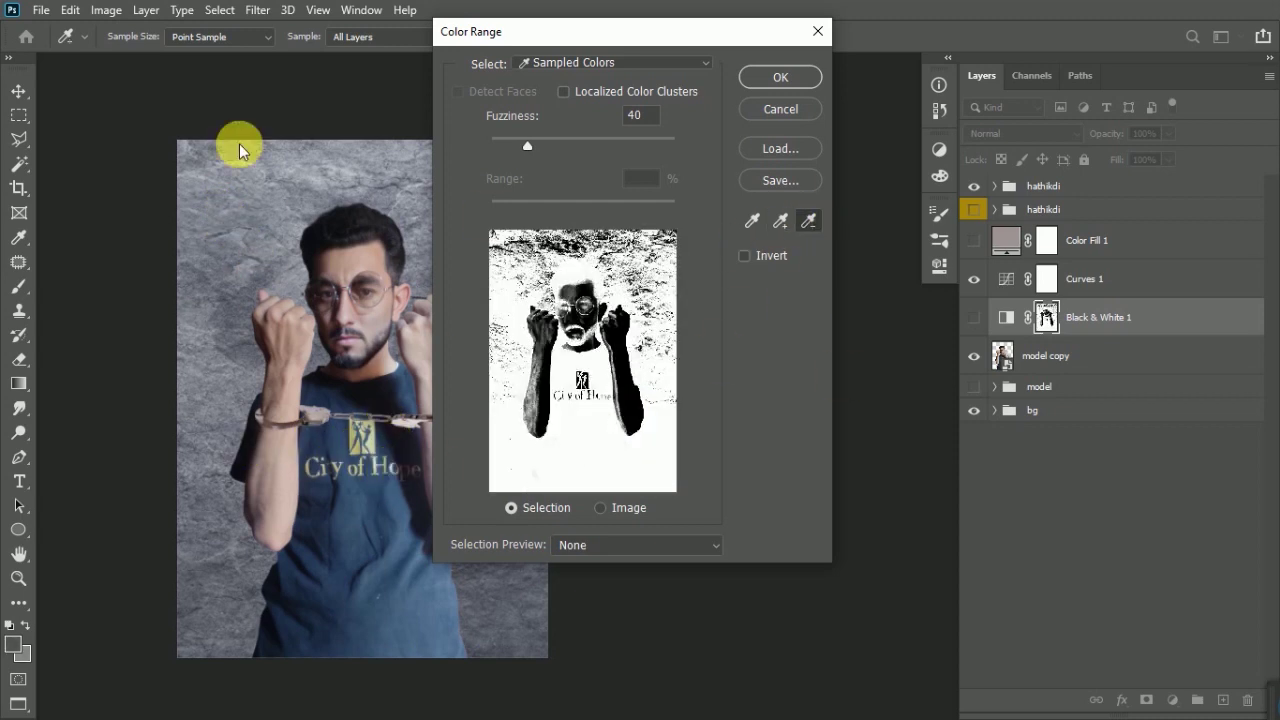
left_click(194, 282)
left_click_drag(212, 418, 522, 634)
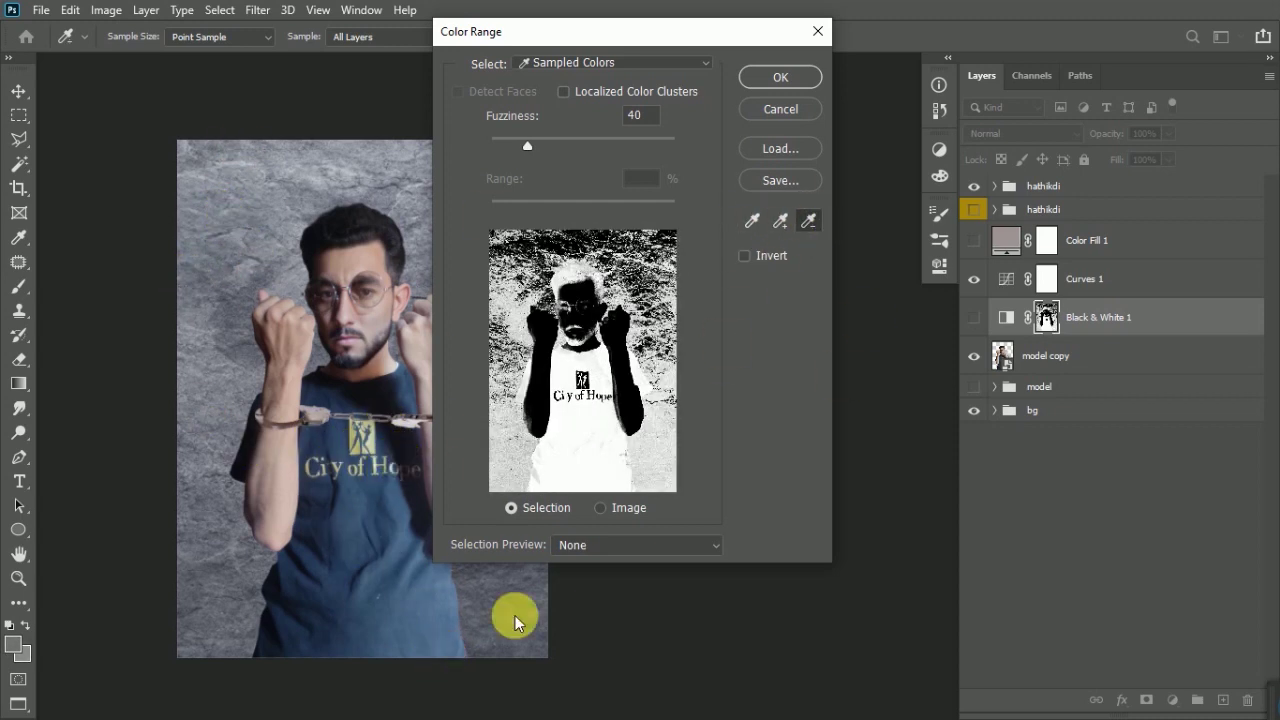
key("shift")
mouse_move(314, 443)
left_mouse_down()
mouse_move(340, 572)
mouse_move(320, 517)
left_mouse_up()
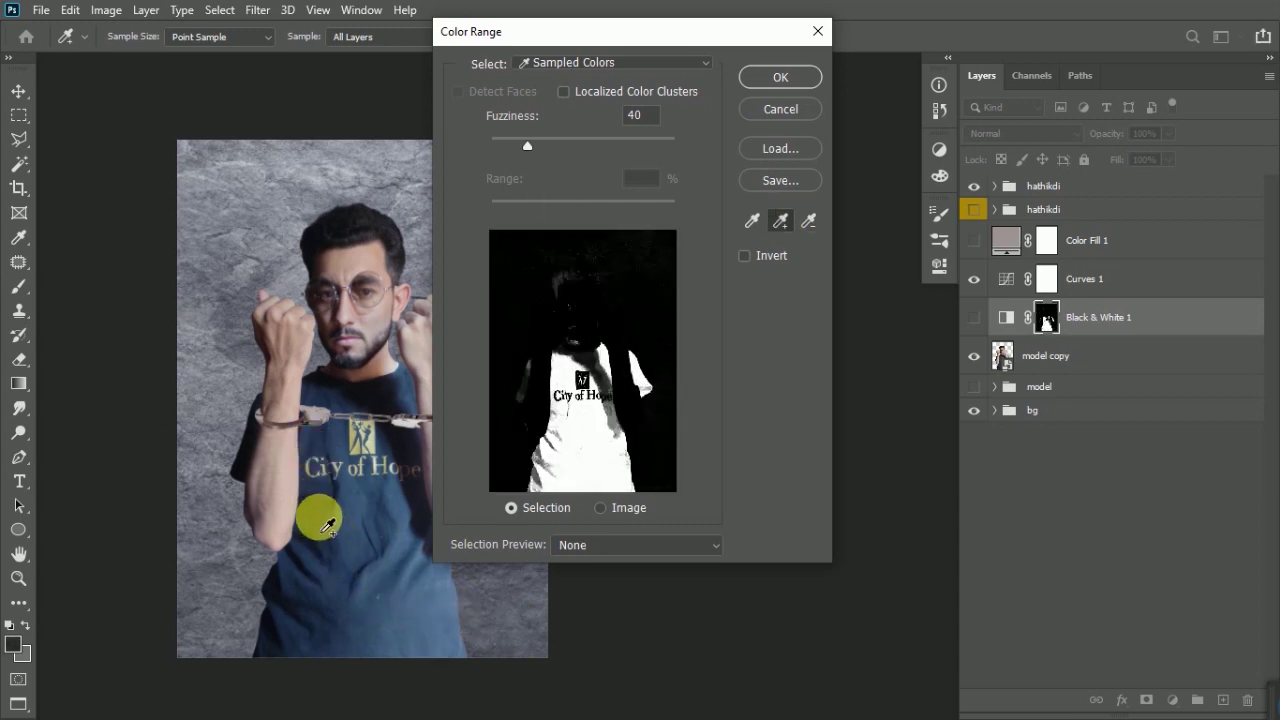
left_click(780, 77)
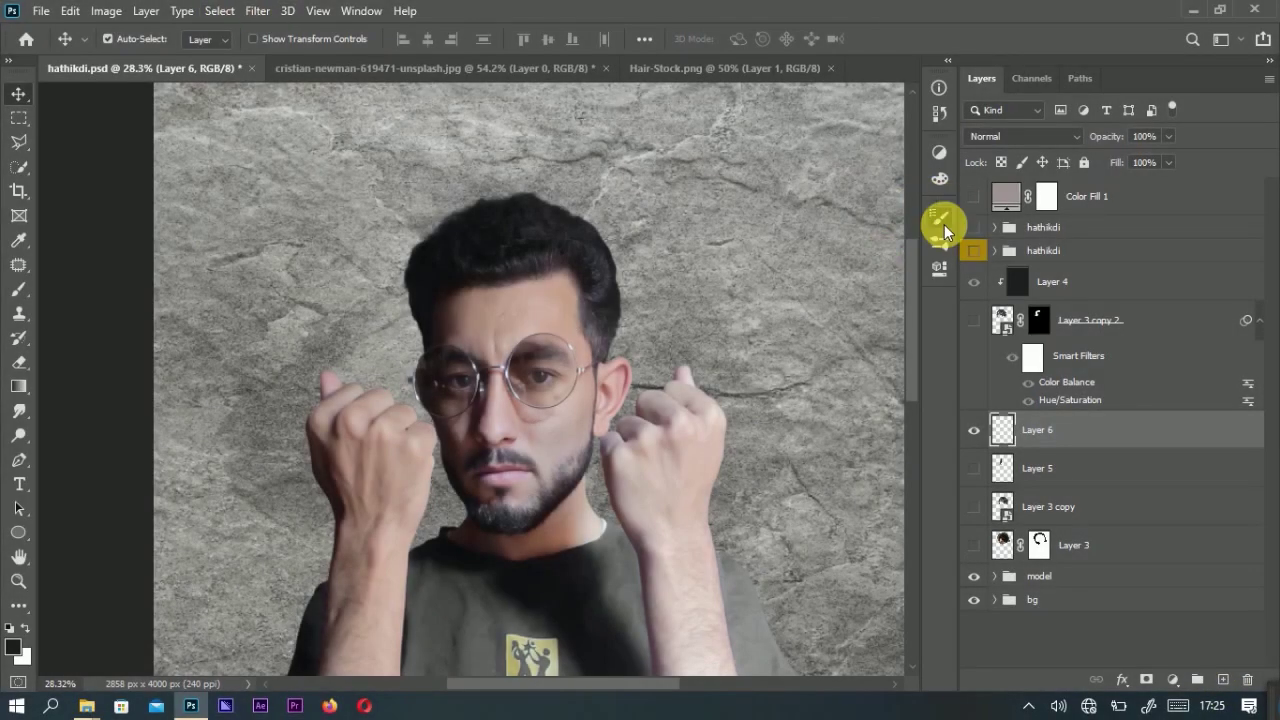
Try stamping hair strands with the Hair-1-psdbox brush, then undo them.
left_click(939, 242)
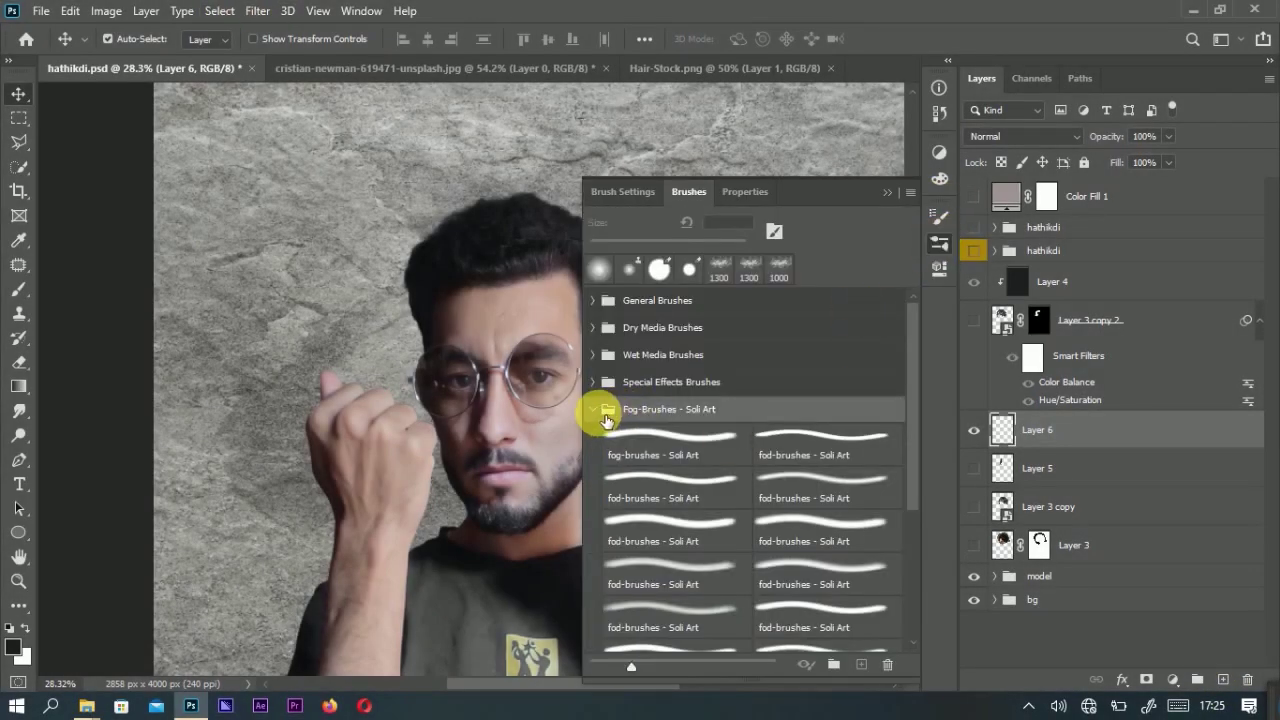
left_click(608, 416)
left_click(605, 518)
left_click(657, 545)
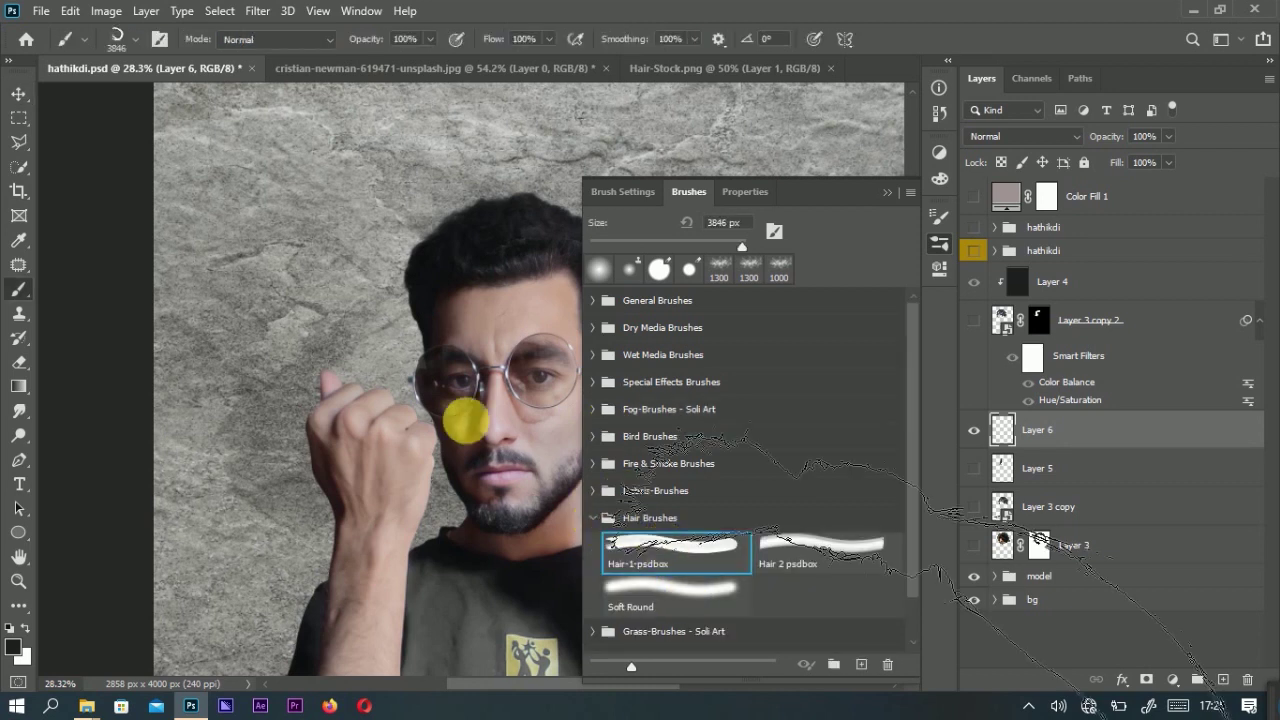
key("period")
key("period")
key("comma")
left_click(663, 550)
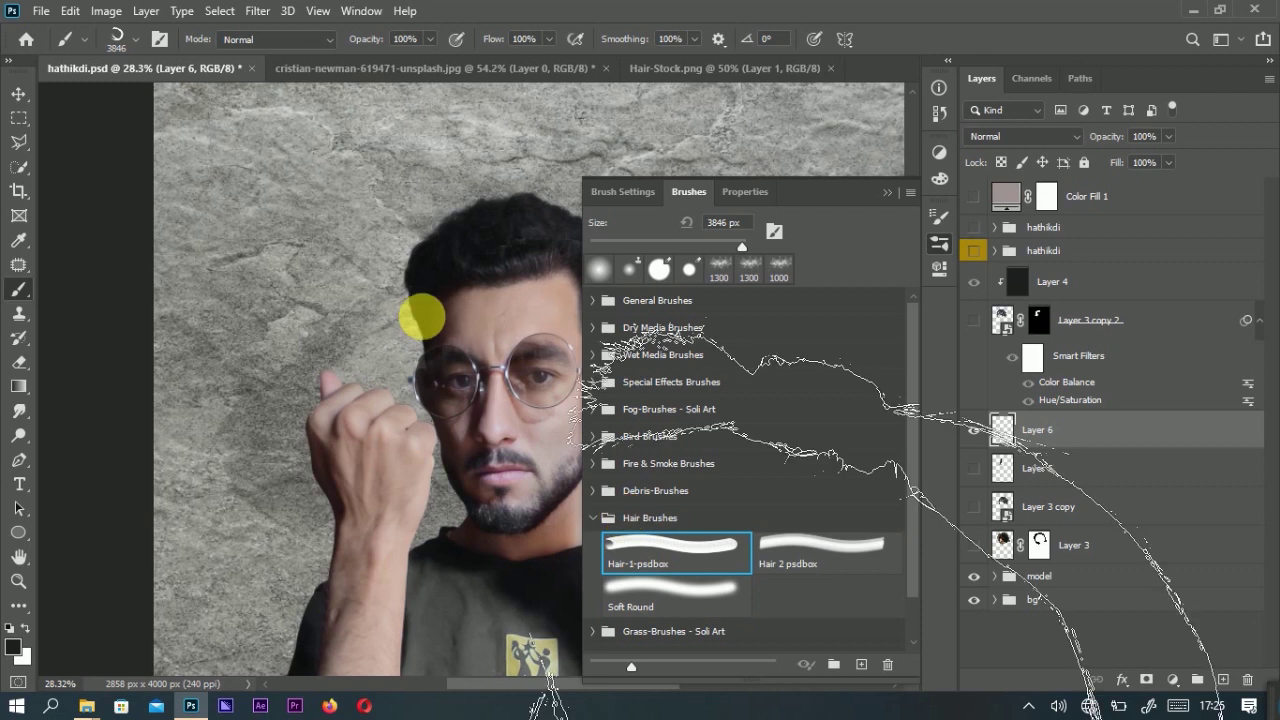
left_click(423, 314)
left_click(890, 196)
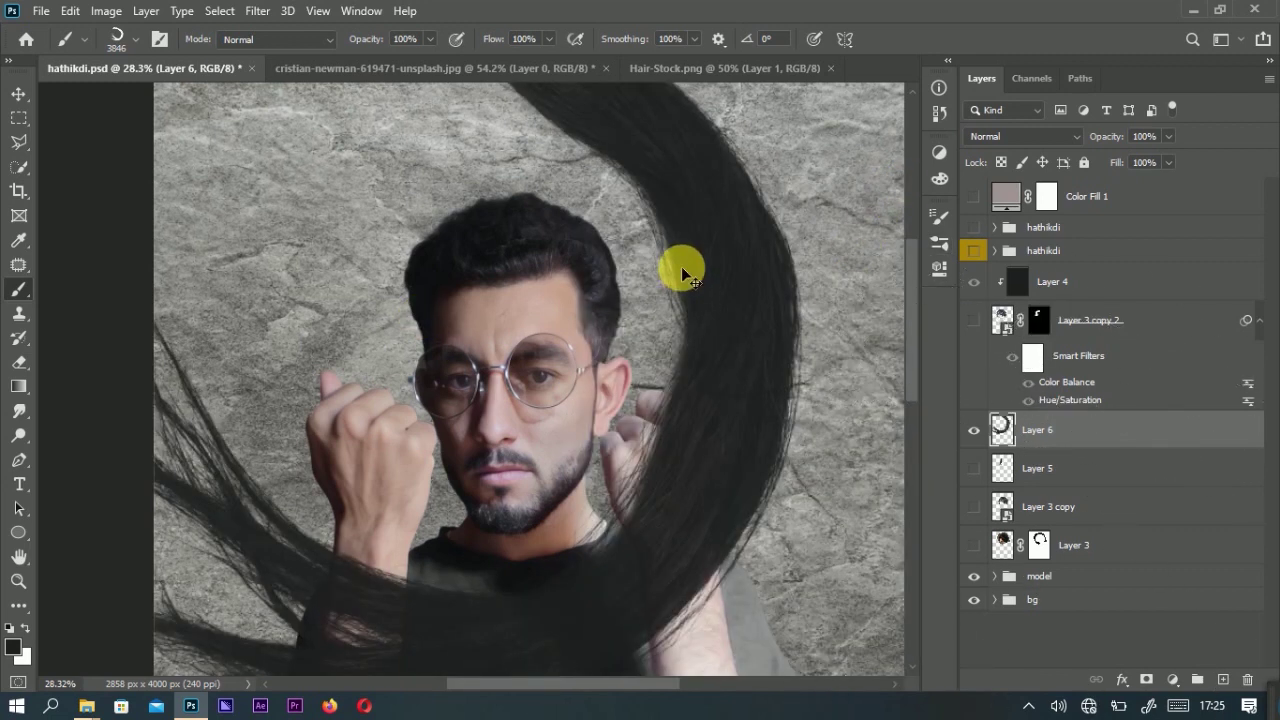
key("ctrl+z")
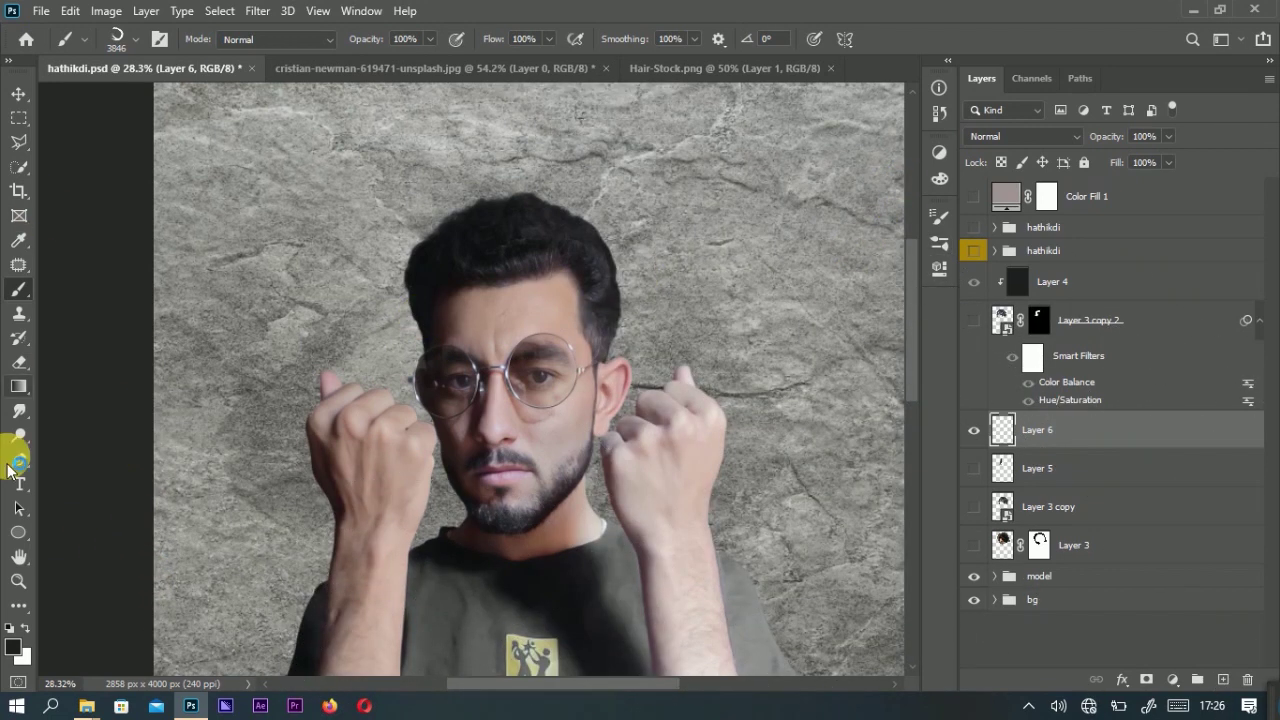
Set a near-black foreground colour and stamp a dark hair swirl.
left_click(13, 646)
left_click(530, 235)
key("Return")
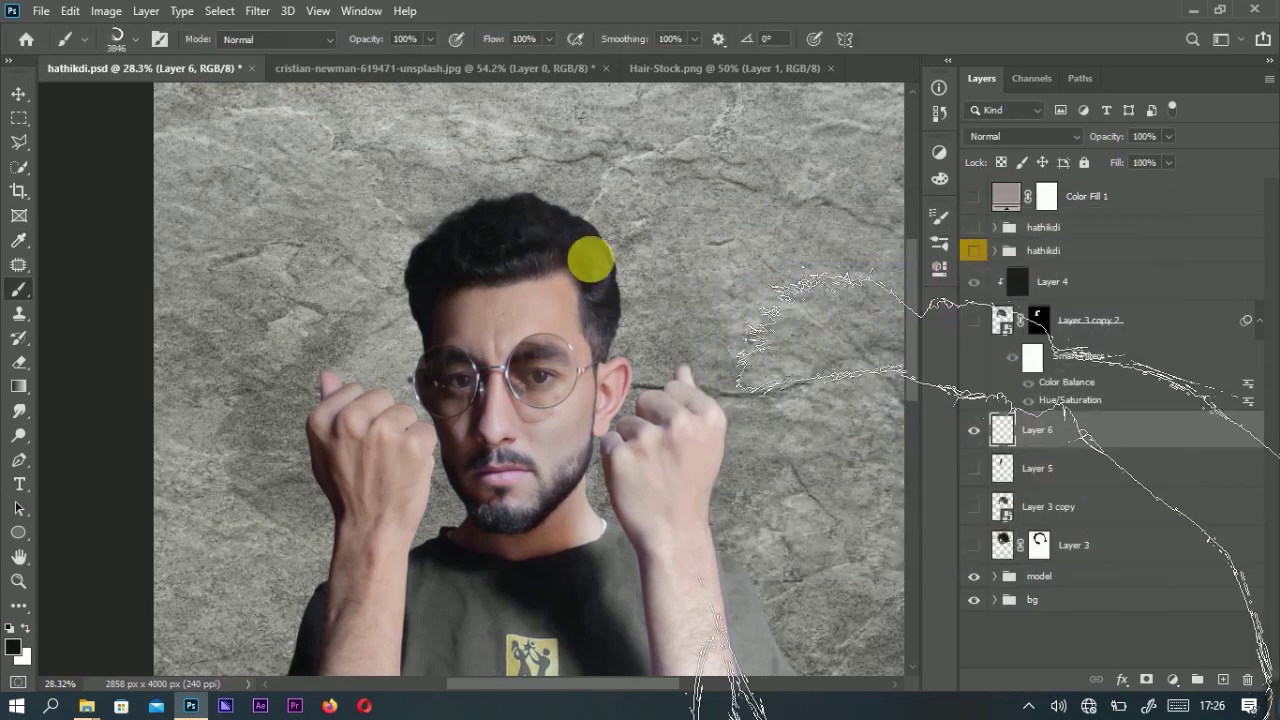
left_click(514, 335)
Scale the hair swirl to about 88%, move it, and rotate it about -57 degrees.
key("v")
key("ctrl+t")
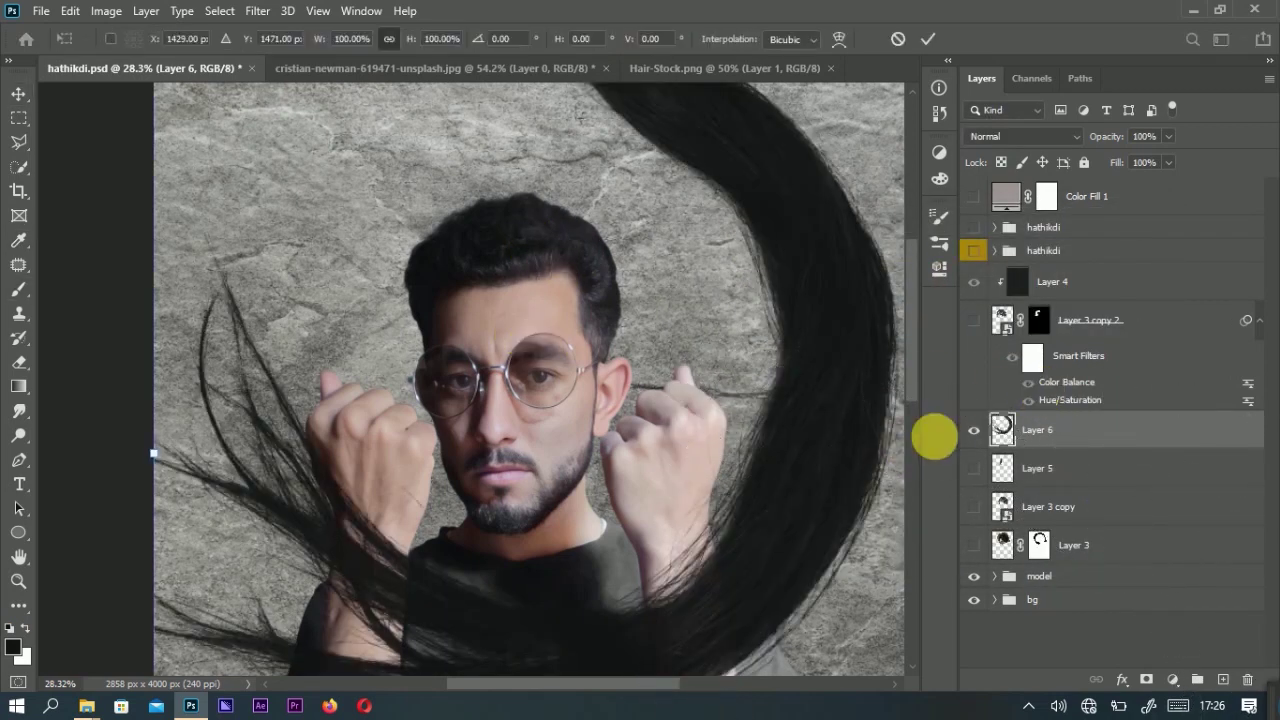
type("142")
key("Return")
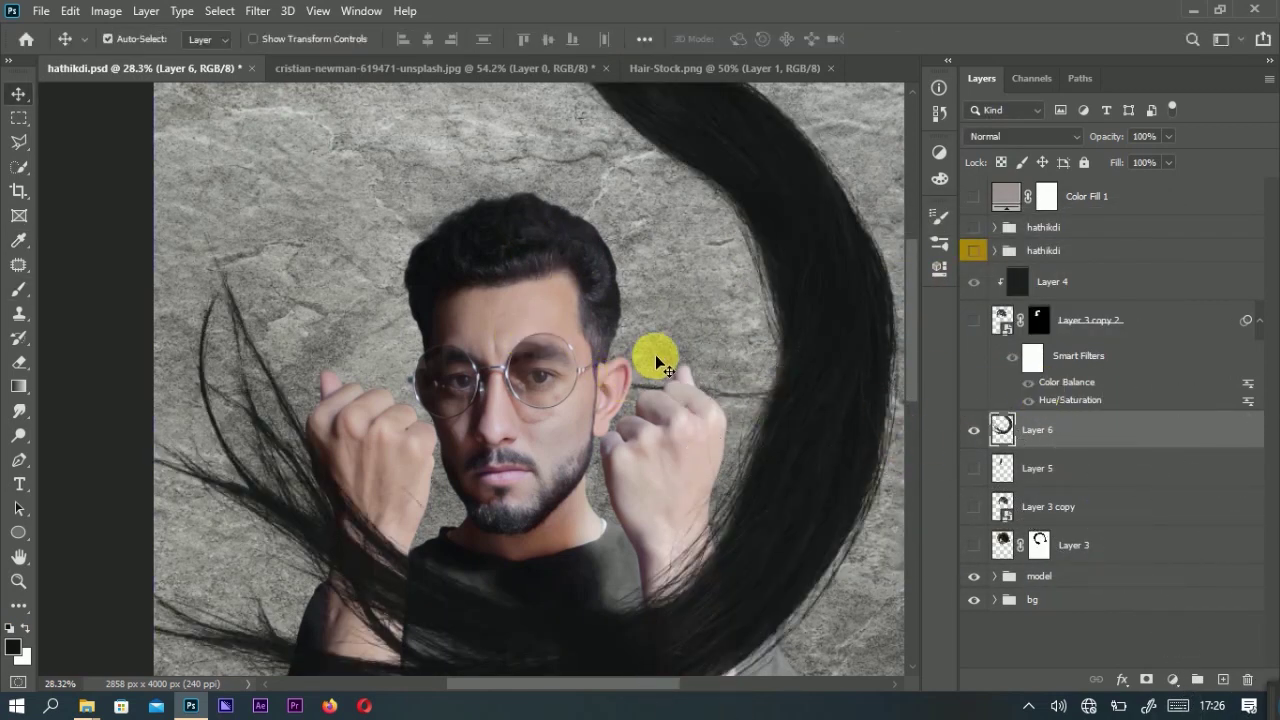
left_click_drag(659, 344, 555, 433)
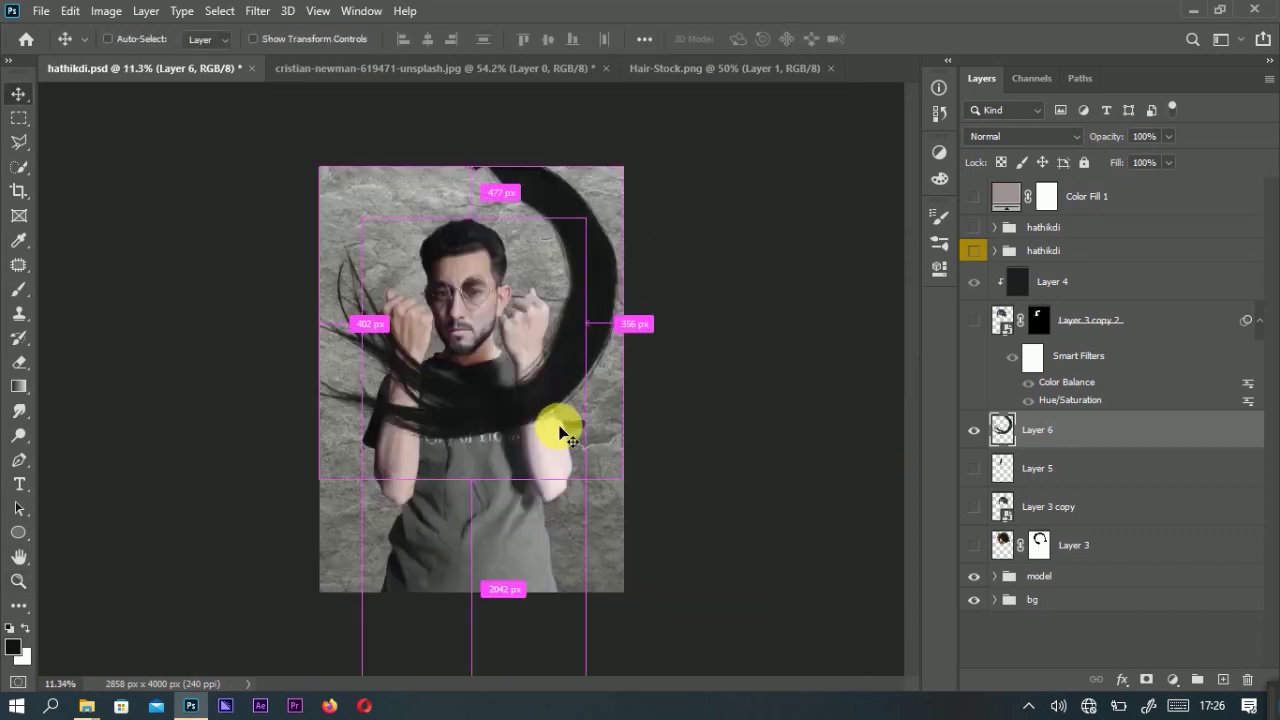
key("ctrl+t")
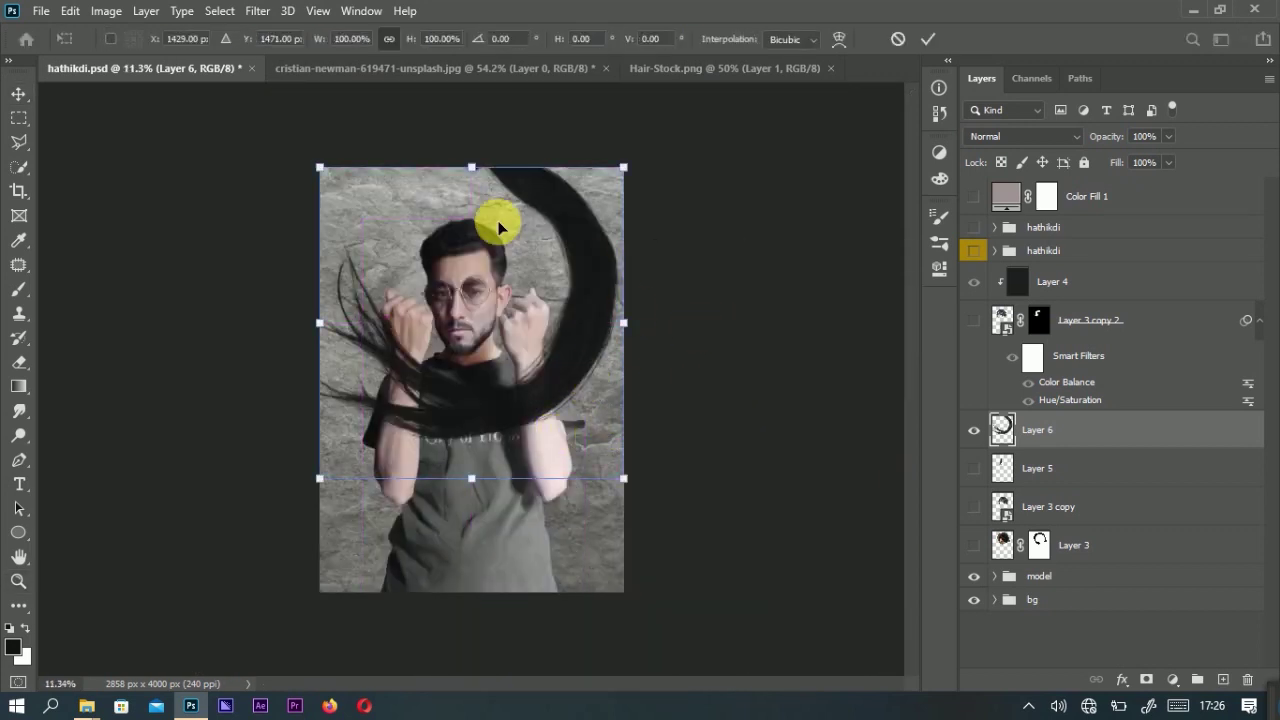
left_click_drag(484, 168, 482, 203)
left_click_drag(521, 296, 491, 325)
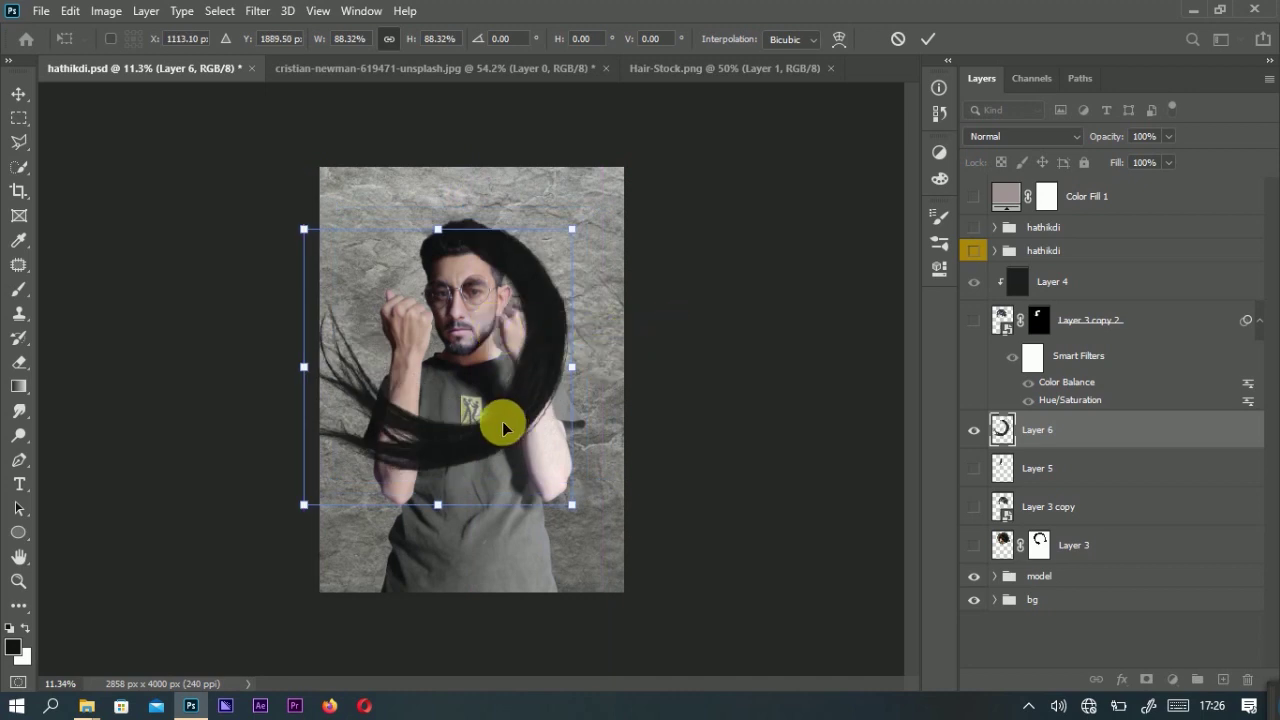
left_click_drag(502, 425, 521, 346)
mouse_move(630, 422)
left_mouse_down()
mouse_move(714, 234)
mouse_move(695, 250)
left_mouse_up()
Flip the hair layer horizontally and reposition it over the head.
right_click(498, 324)
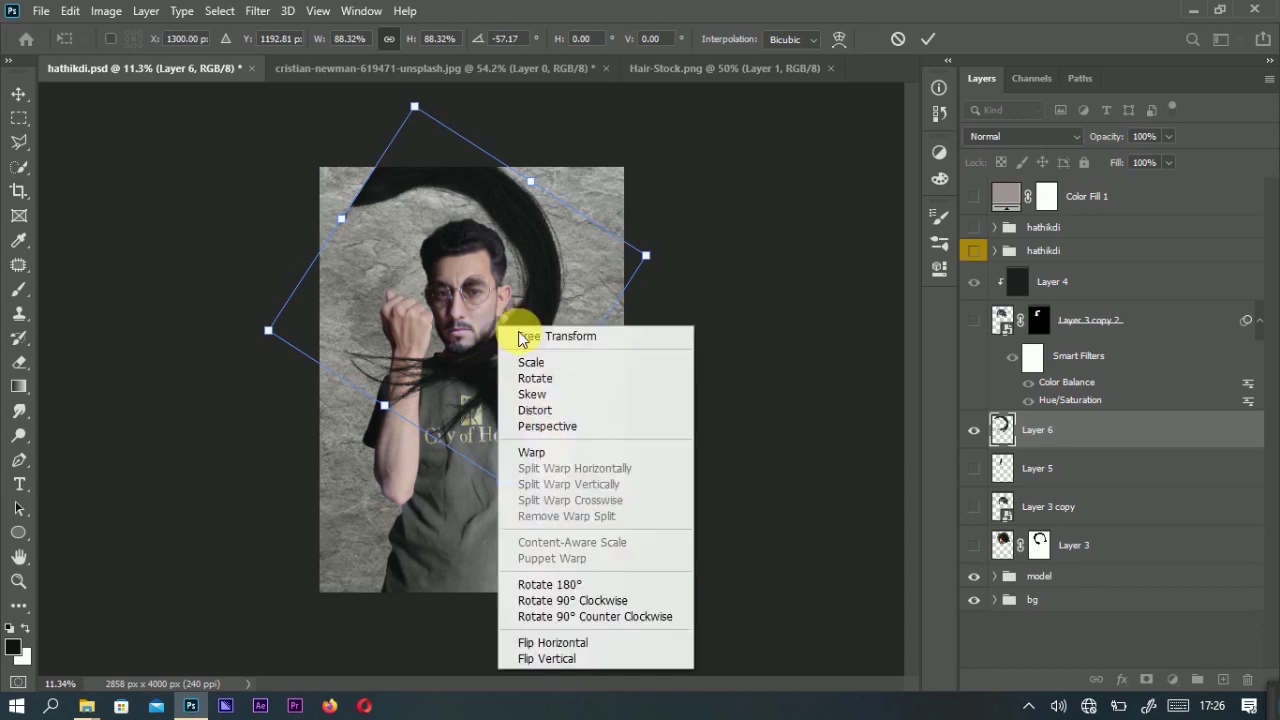
left_click(594, 642)
mouse_move(576, 194)
left_mouse_down()
mouse_move(522, 287)
mouse_move(528, 300)
mouse_move(399, 293)
left_mouse_up()
key("Return")
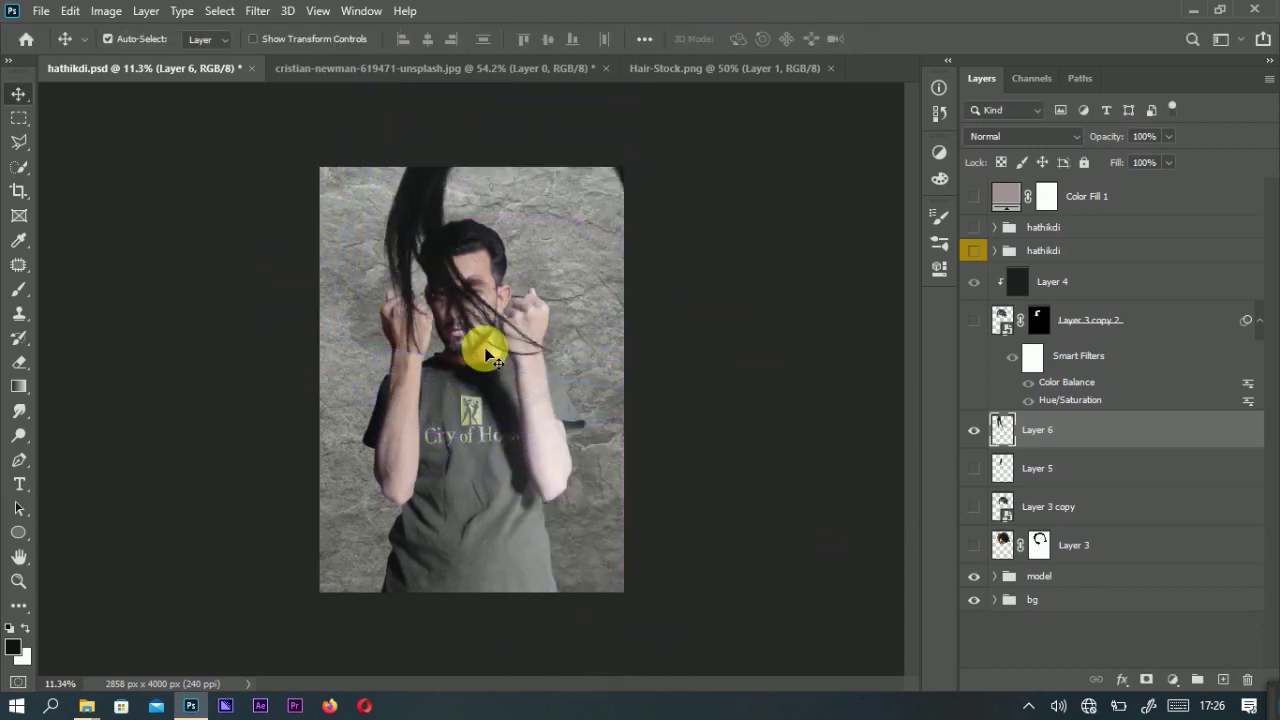
scroll(460, 225, "up", 3)
Rotate the hair to about 22 degrees over the head and hide it with a black mask.
key("ctrl+t")
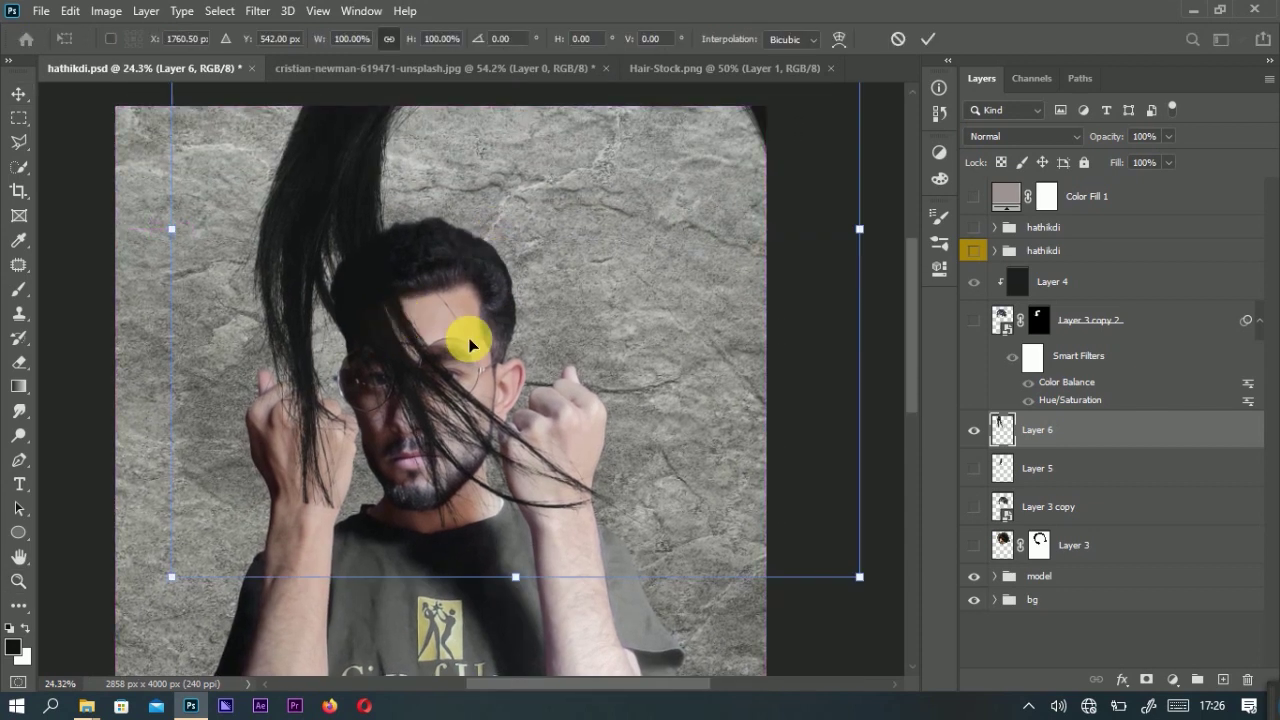
left_click_drag(601, 361, 886, 434)
mouse_move(499, 257)
left_mouse_down()
mouse_move(551, 290)
mouse_move(491, 266)
left_mouse_up()
key("Return")
left_click(1155, 680, "alt")
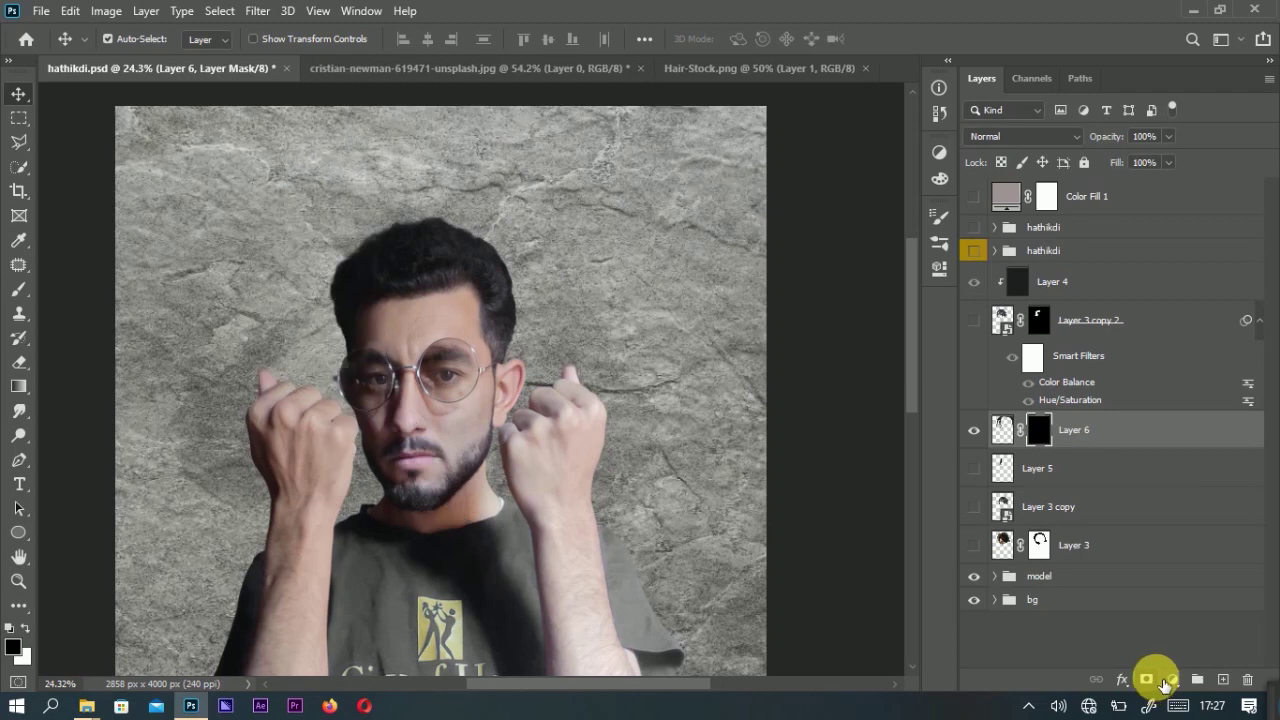
Set up a Soft Round brush at 0% hardness and 400 px.
key("b")
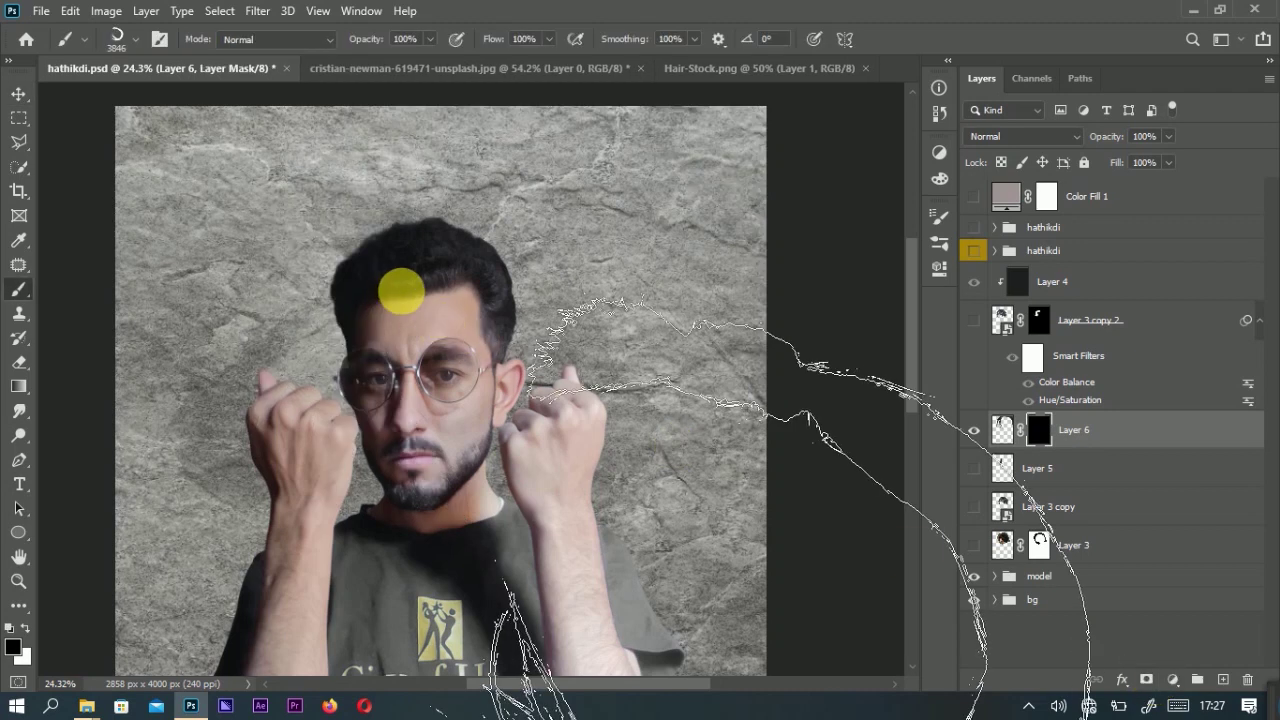
left_click(133, 42)
left_click(103, 247)
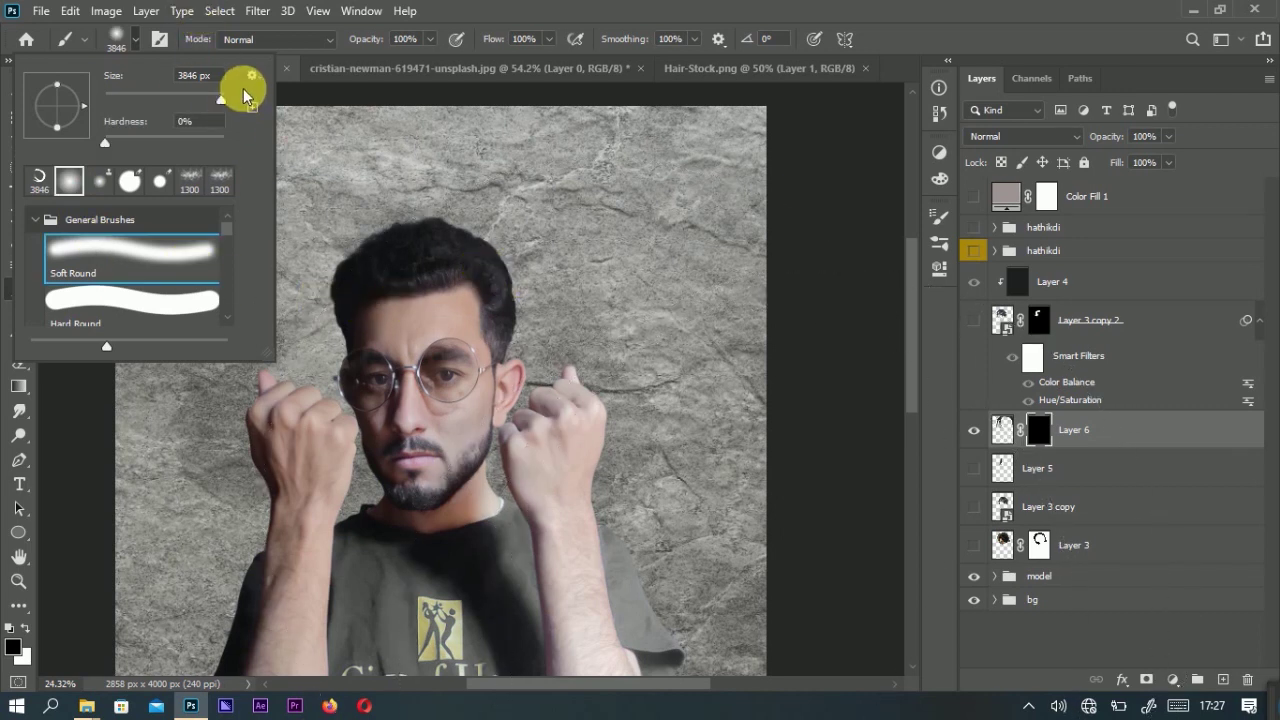
left_click(67, 45)
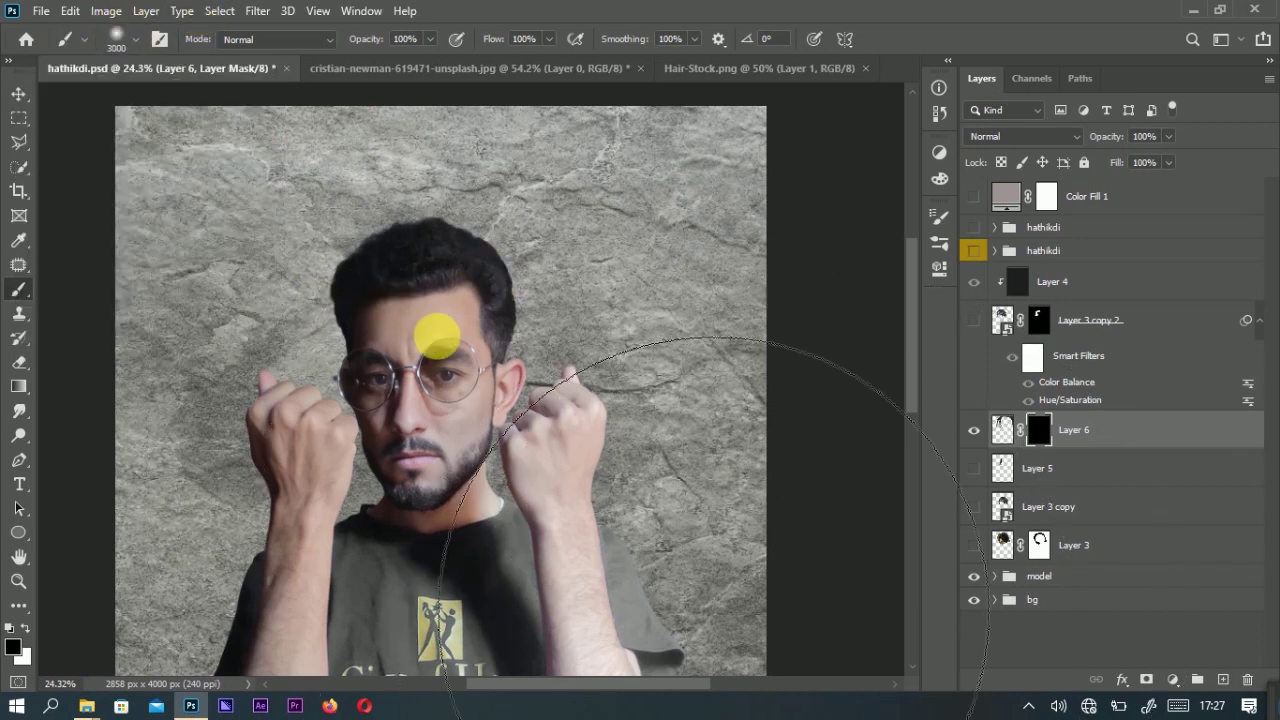
scroll(410, 295, "up", 3)
key("bracketleft")
key("bracketleft")
key("bracketleft")
key("bracketleft")
key("bracketleft")
key("bracketleft")
Paint white on Layer 6's mask to reveal hair over the forehead, eye and face.
mouse_move(672, 463)
left_mouse_down()
mouse_move(475, 475)
mouse_move(455, 361)
left_mouse_up()
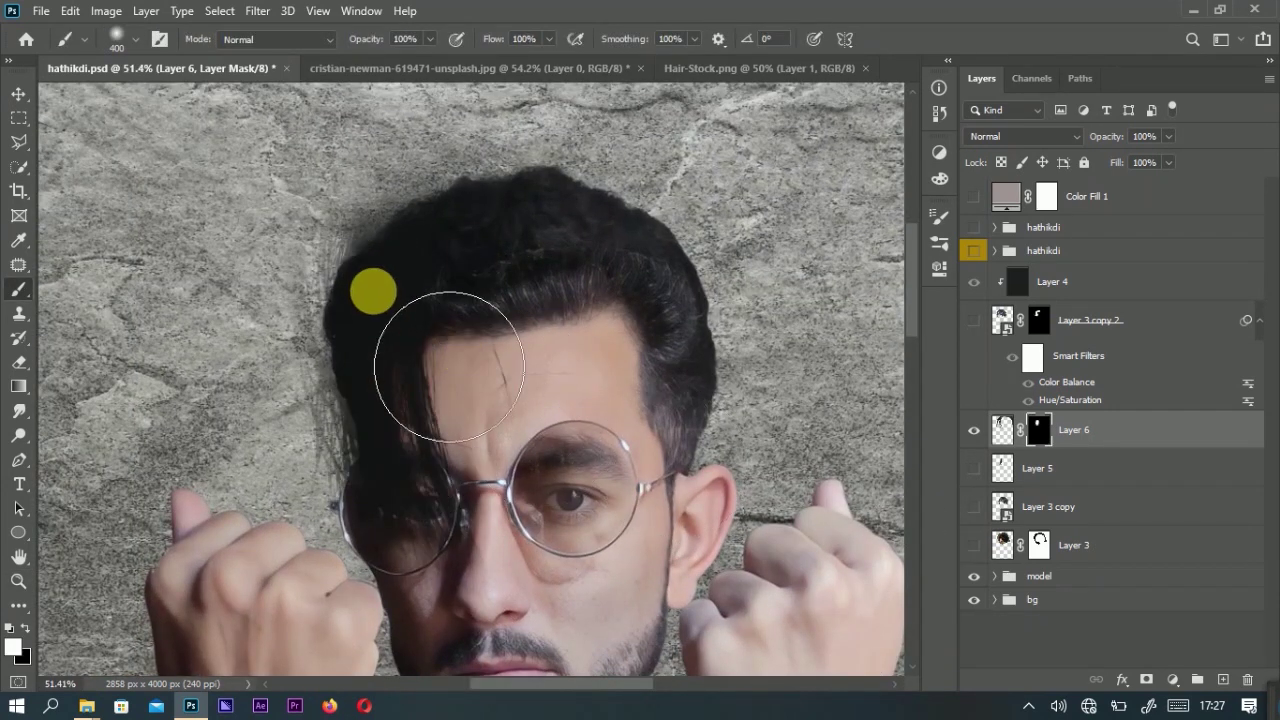
scroll(509, 184, "down", 3)
scroll(509, 184, "up", 2)
left_click_drag(450, 450, 570, 587)
scroll(450, 430, "up", 1)
scroll(450, 430, "left", 1)
Paint black on the mask to hide stray hair strands on the left.
key("x")
mouse_move(374, 335)
left_mouse_down()
mouse_move(363, 275)
mouse_move(368, 446)
left_mouse_up()
scroll(500, 190, "up", 1)
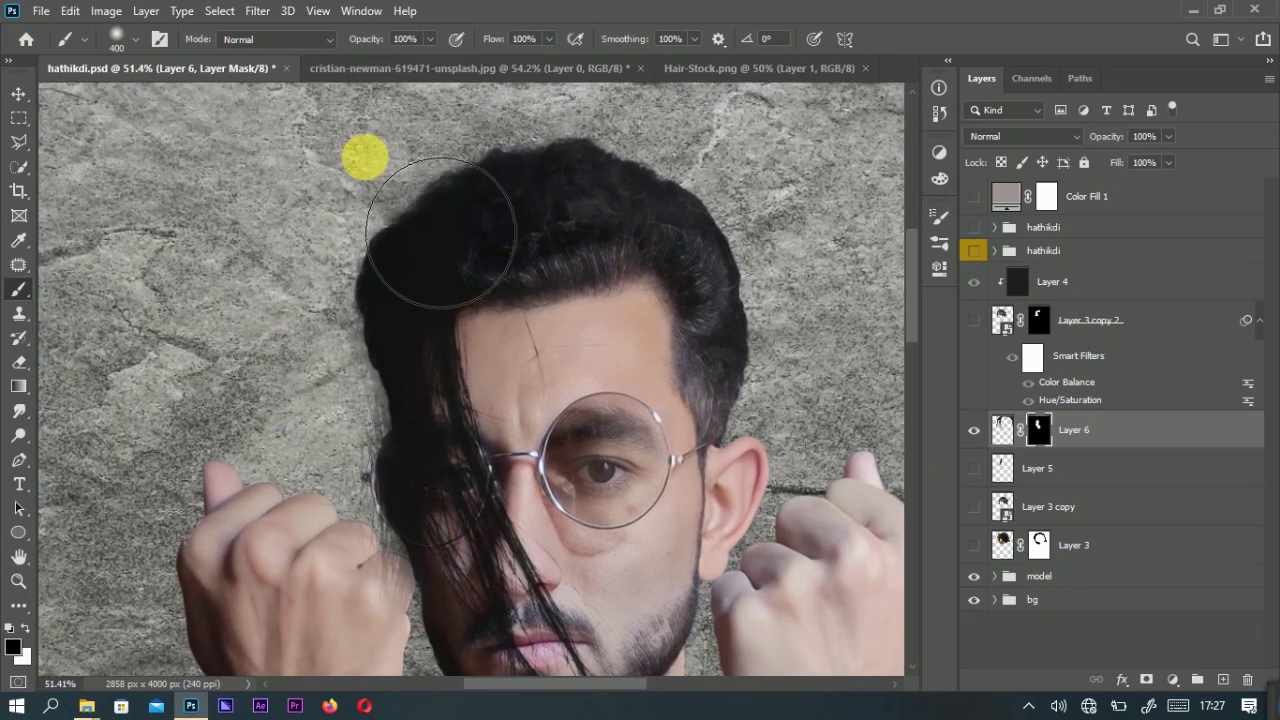
key("z")
left_click_drag(714, 271, 535, 255)
key("b")
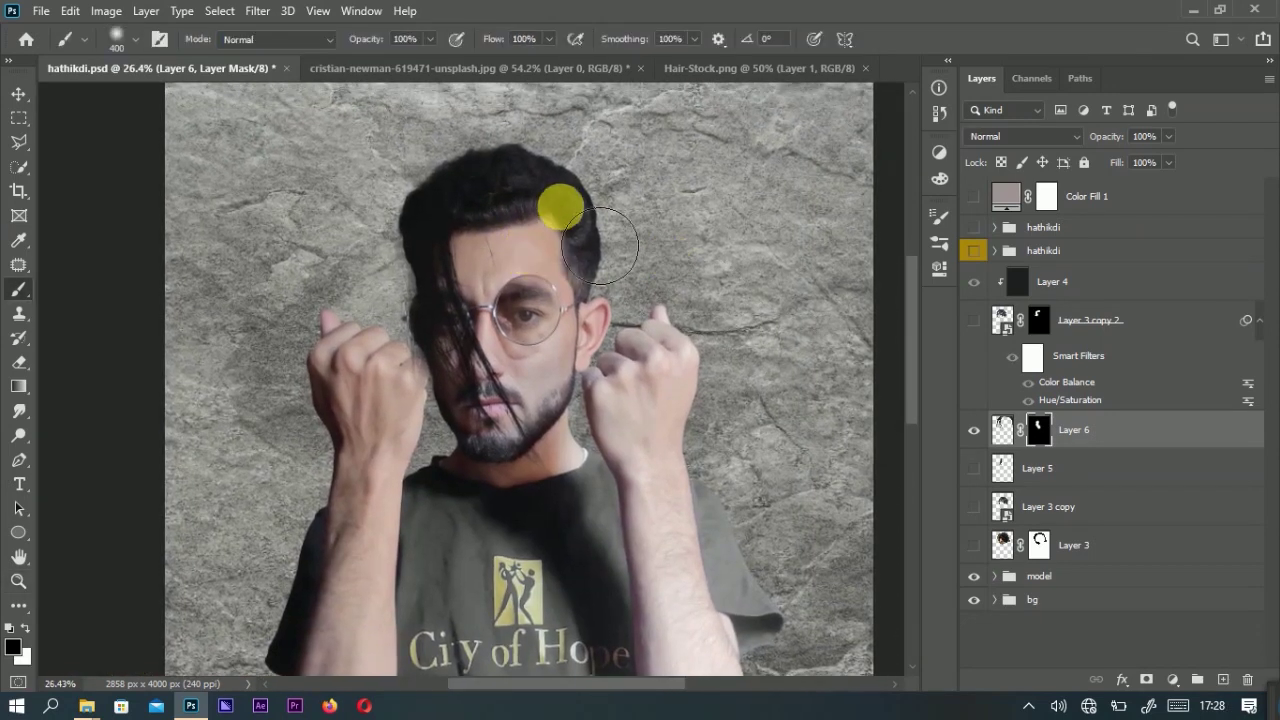
scroll(570, 280, "up", 1)
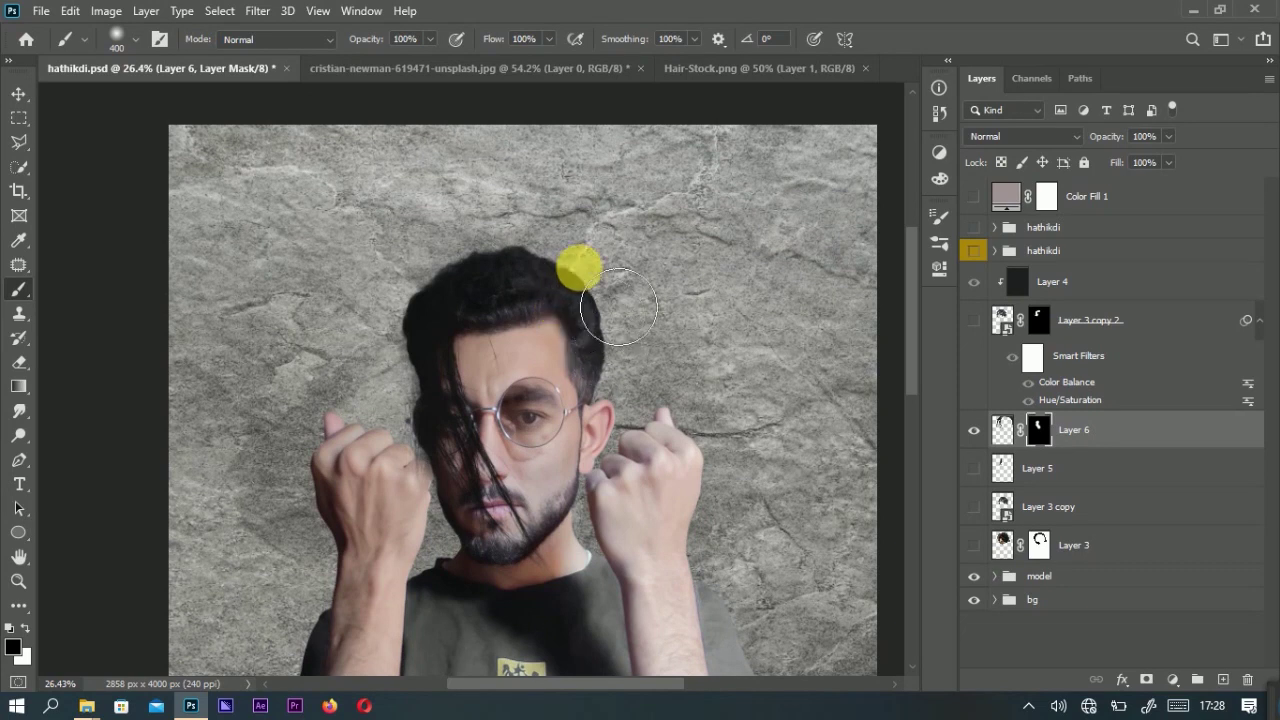
key("z")
left_click_drag(566, 274, 676, 208)
key("b")
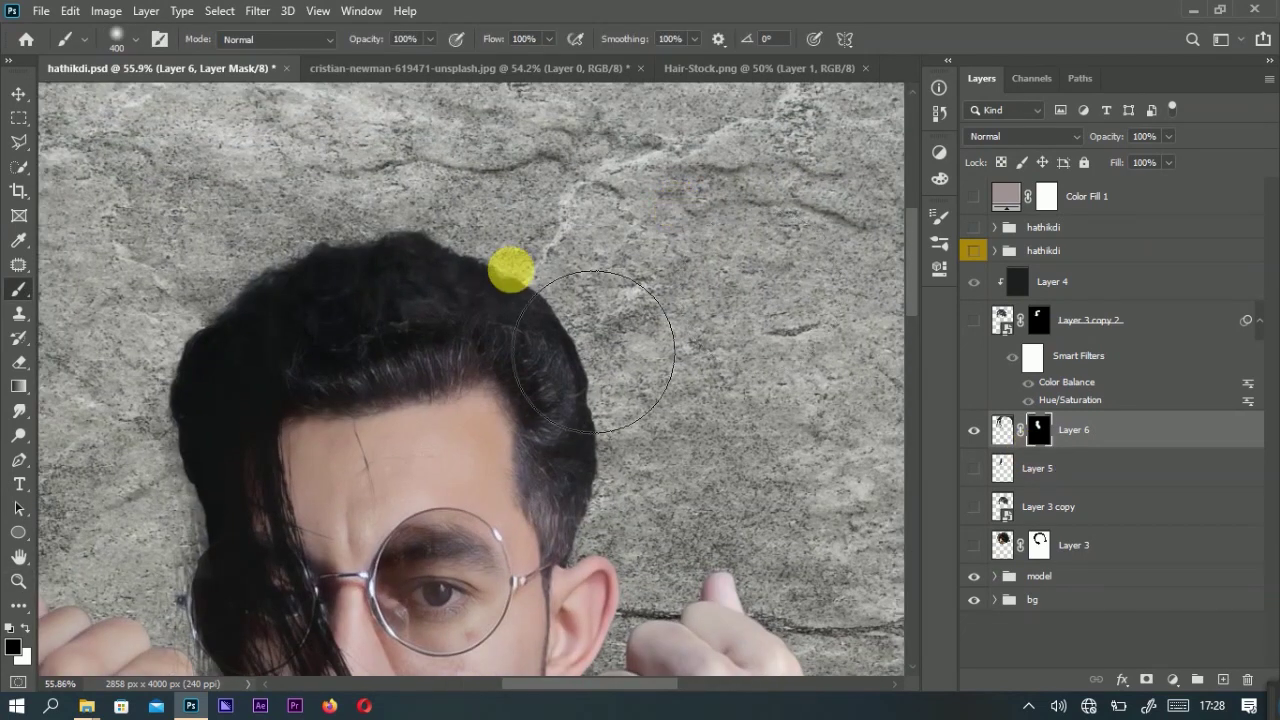
key("z")
left_click_drag(580, 266, 534, 289)
key("b")
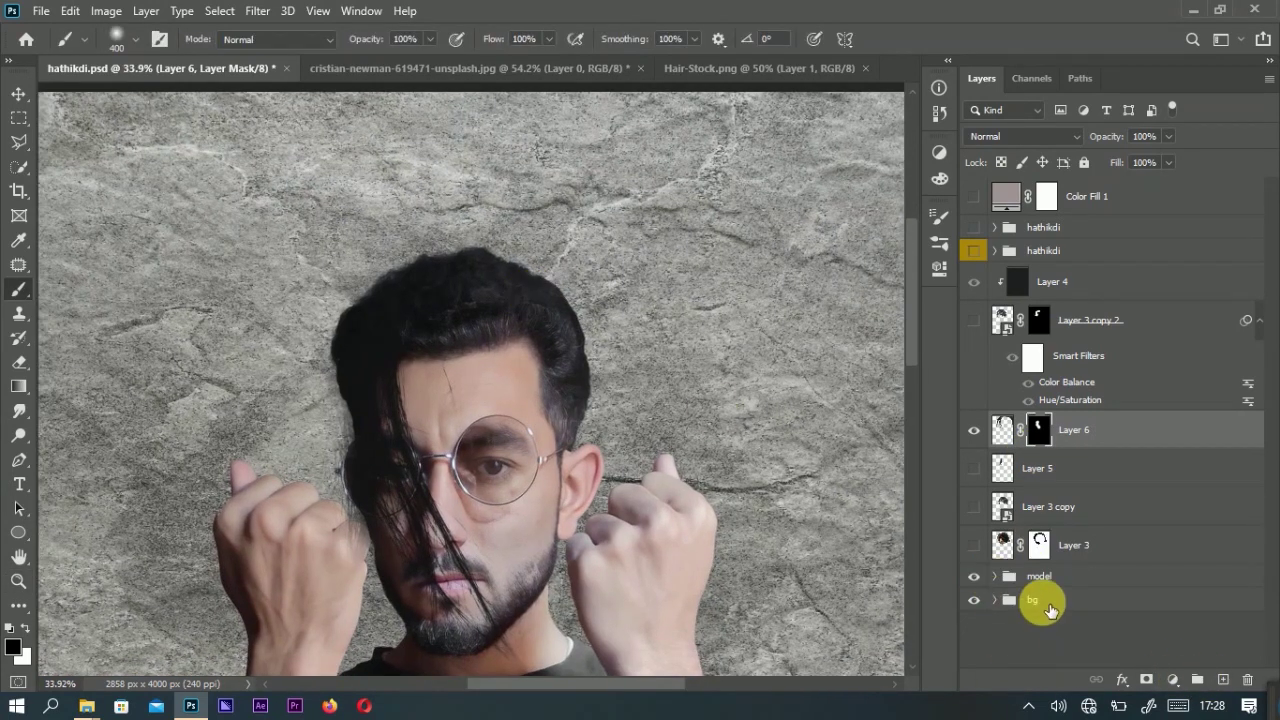
Add a new empty layer above the bg group.
left_click(1050, 605)
left_click(1222, 679)
left_click(941, 244)
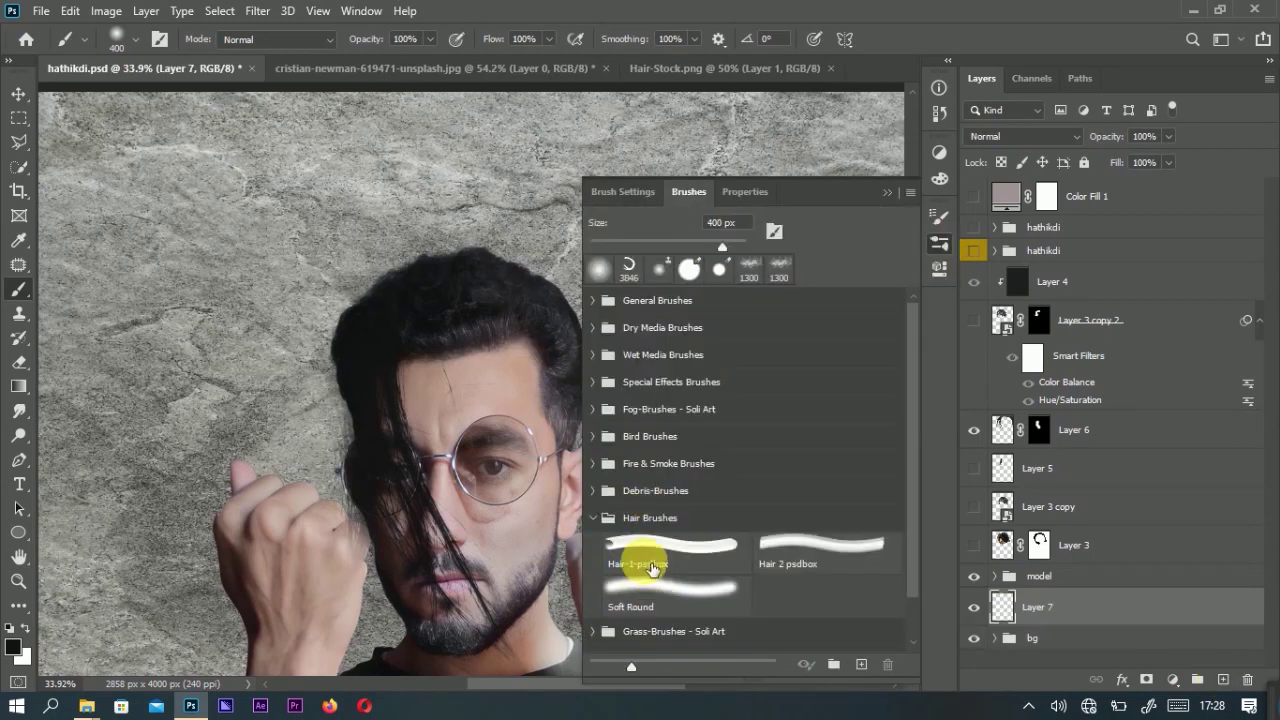
Stamp a large Hair-1-psdbox hair stroke angled -94 degrees, then hide it with a black mask.
left_click(640, 550)
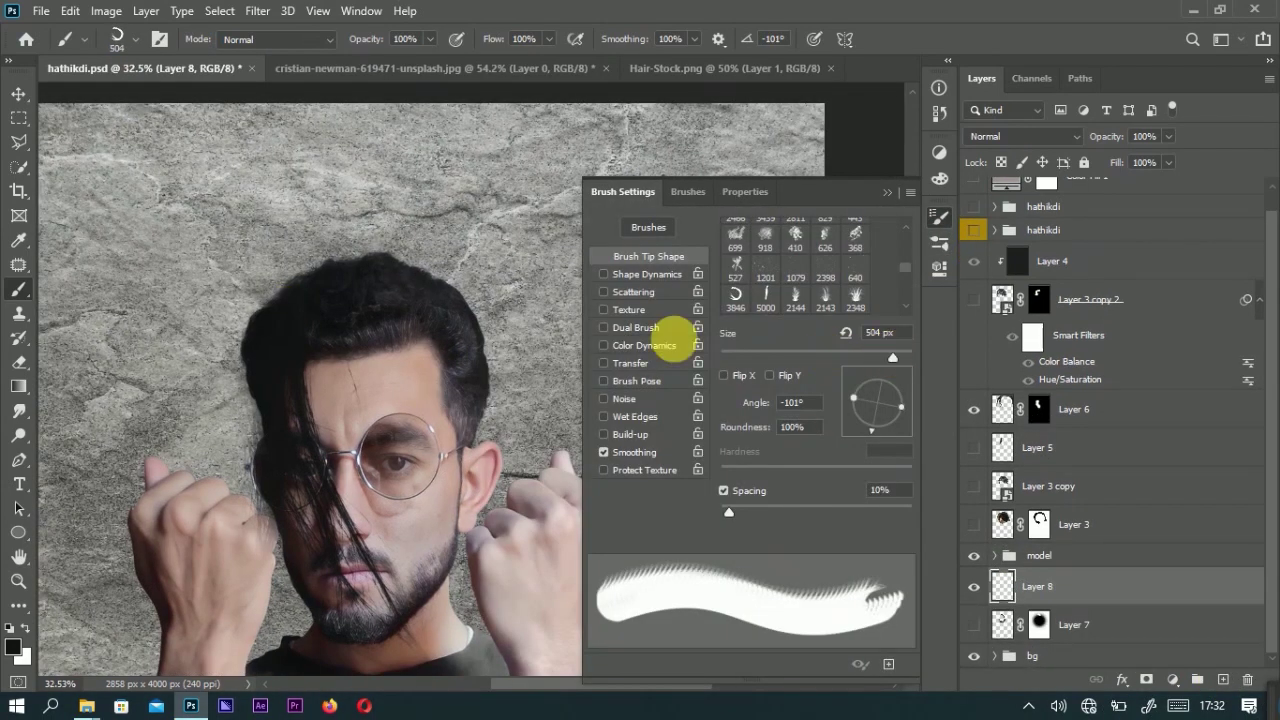
left_click_drag(873, 443, 872, 432)
left_click_drag(880, 357, 896, 357)
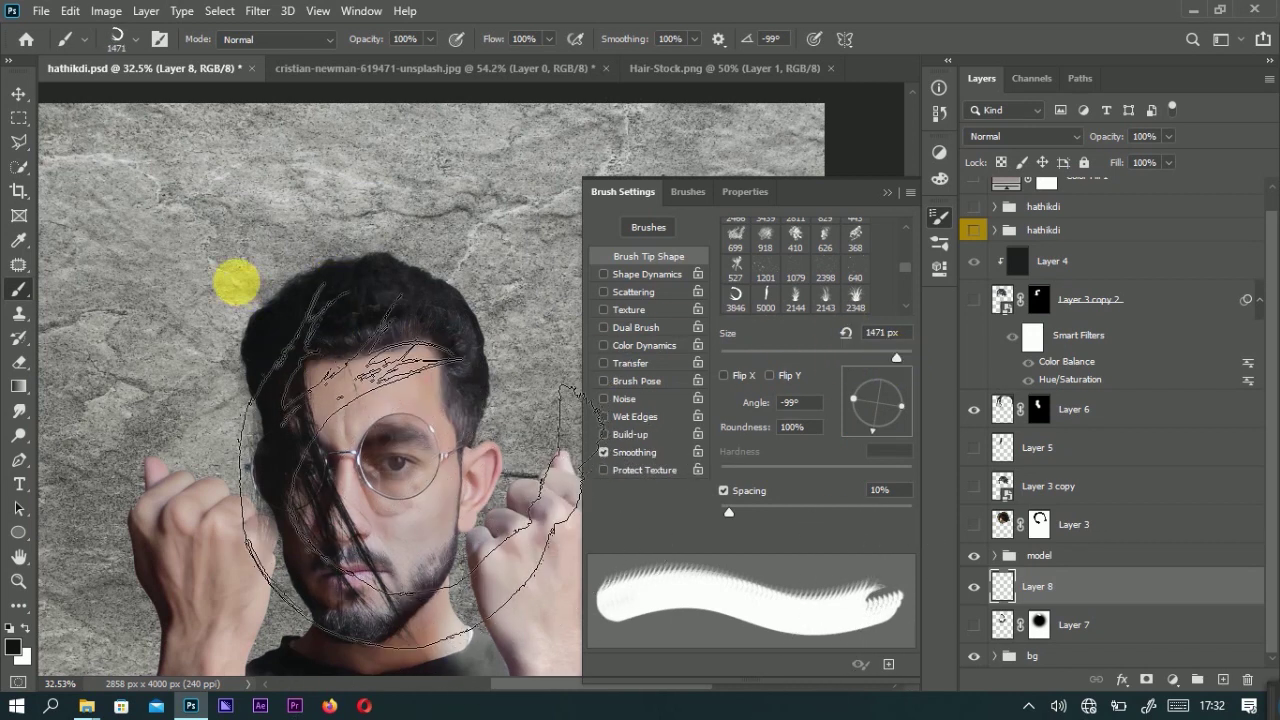
left_click_drag(869, 434, 875, 433)
left_click(240, 290)
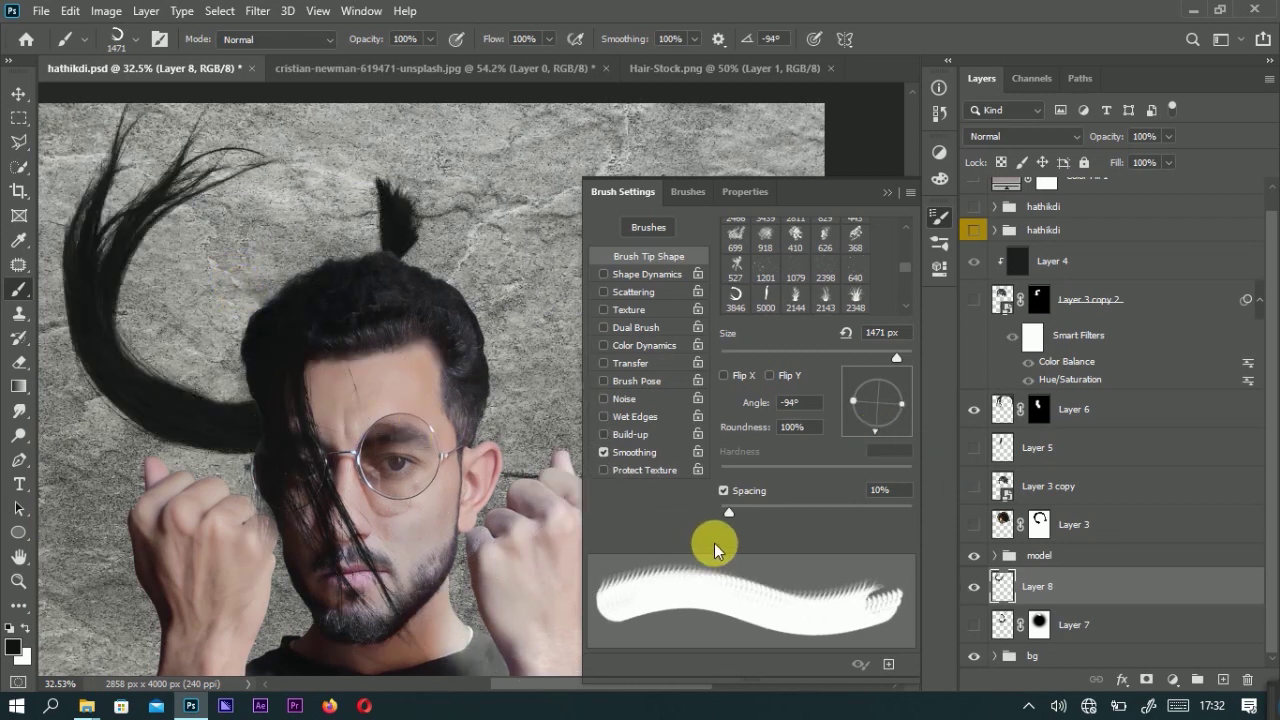
left_click(887, 192)
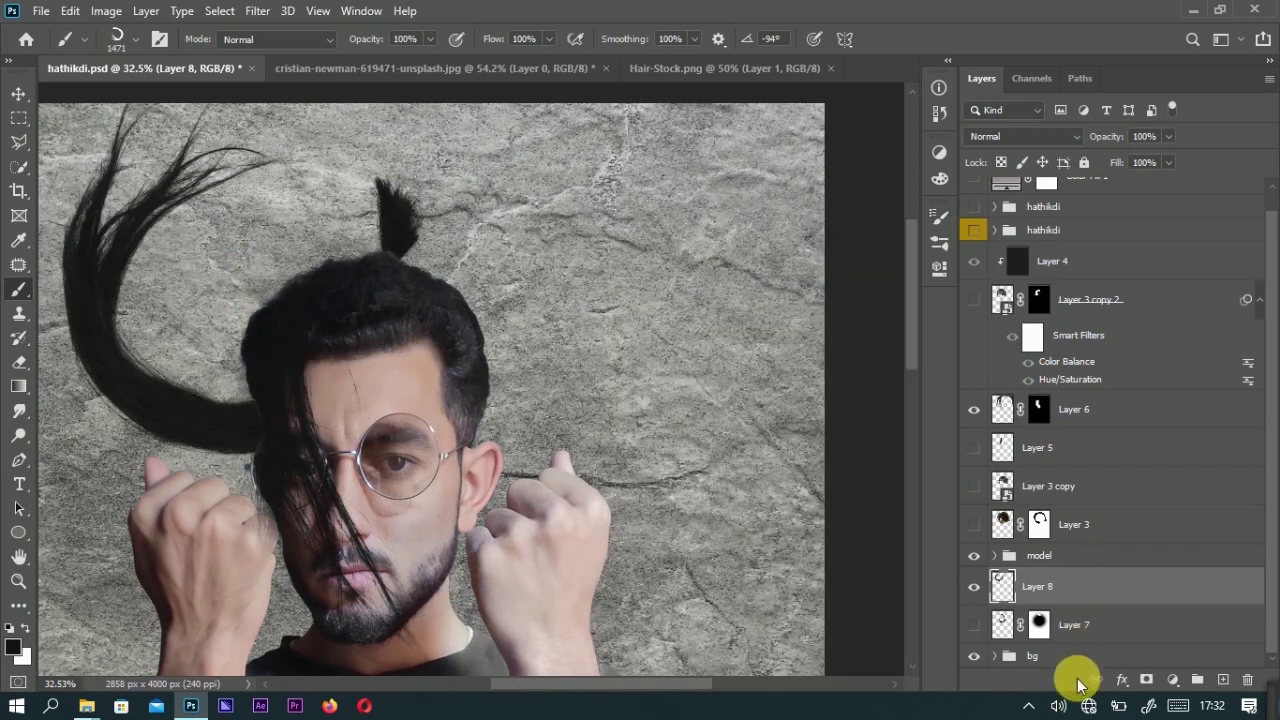
left_click(1145, 679, "alt")
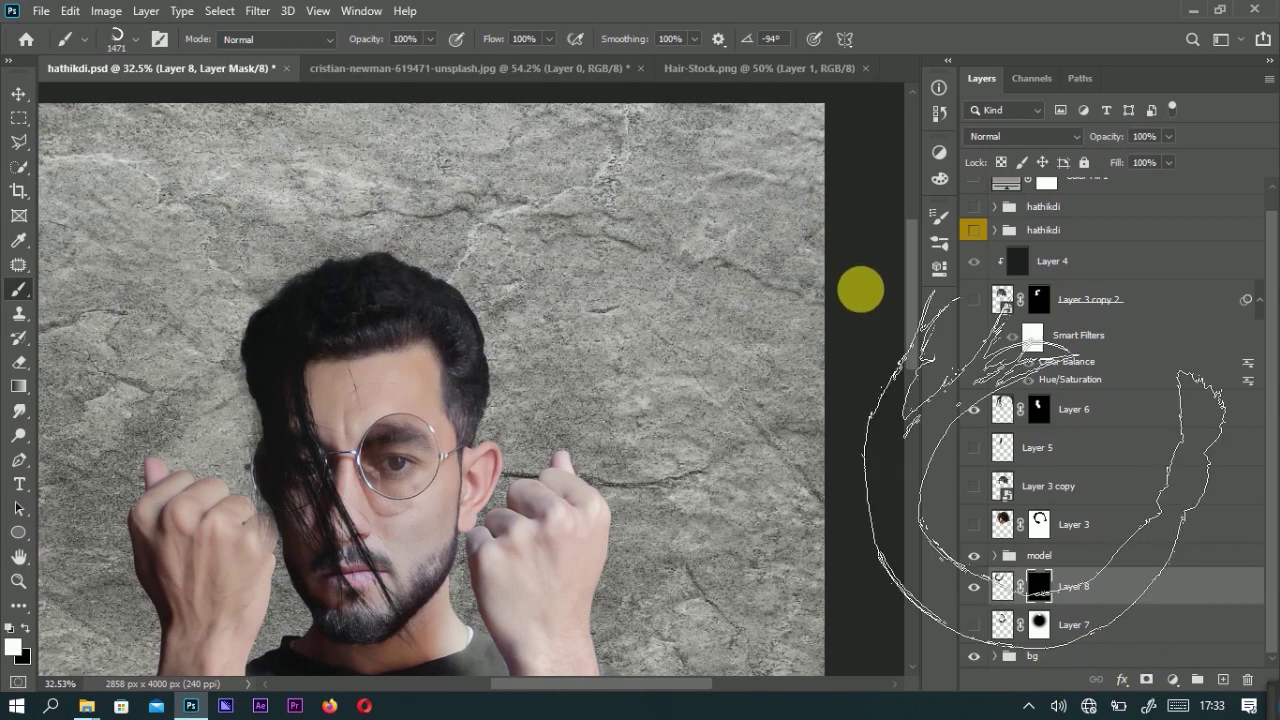
Paint white with a 400 px Soft Round brush to reveal the topknot above the head.
left_click(117, 39)
left_click(120, 238)
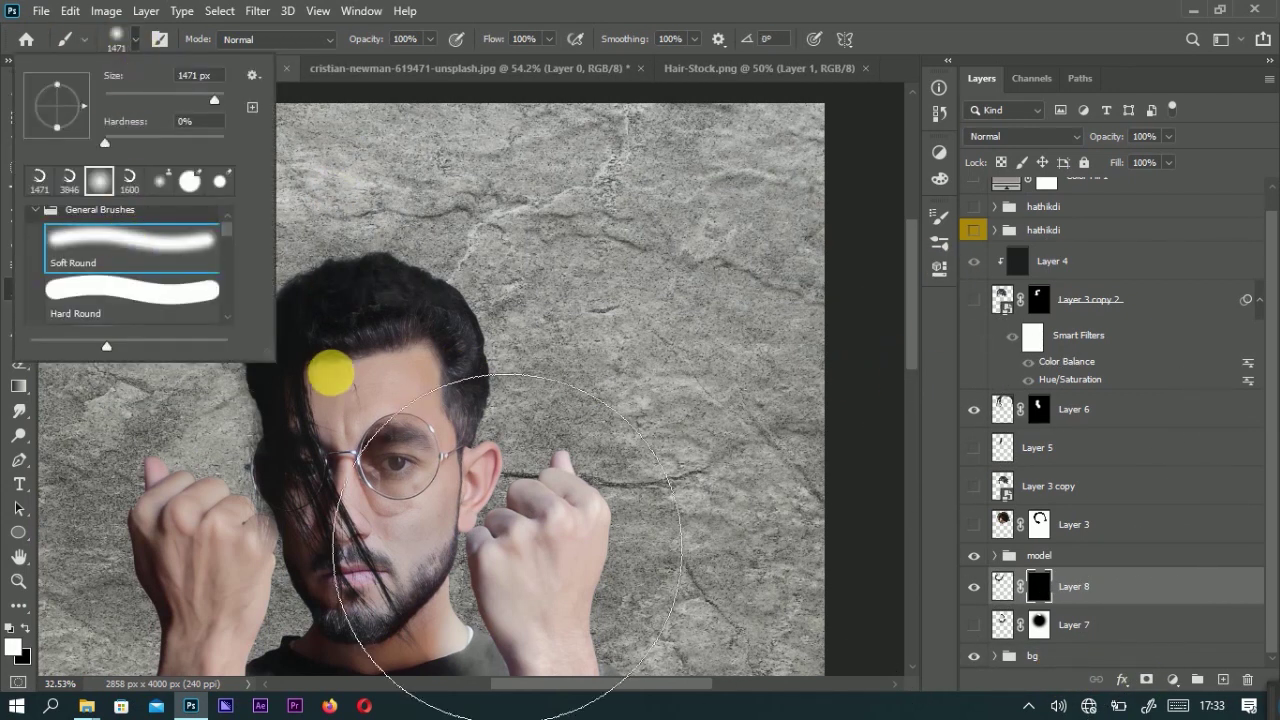
left_click(117, 39)
left_click_drag(383, 257, 390, 225)
scroll(660, 360, "down", 5)
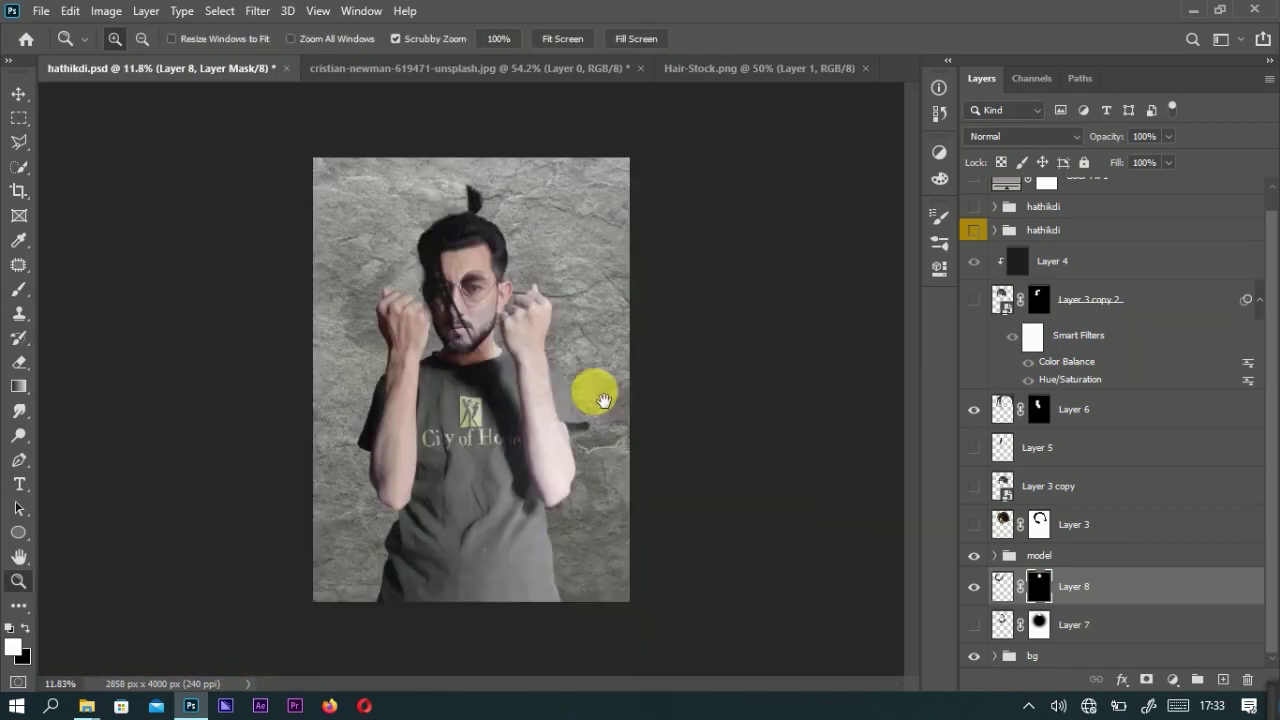
key("z")
mouse_move(514, 314)
left_mouse_down()
mouse_move(487, 288)
mouse_move(480, 358)
left_mouse_up()
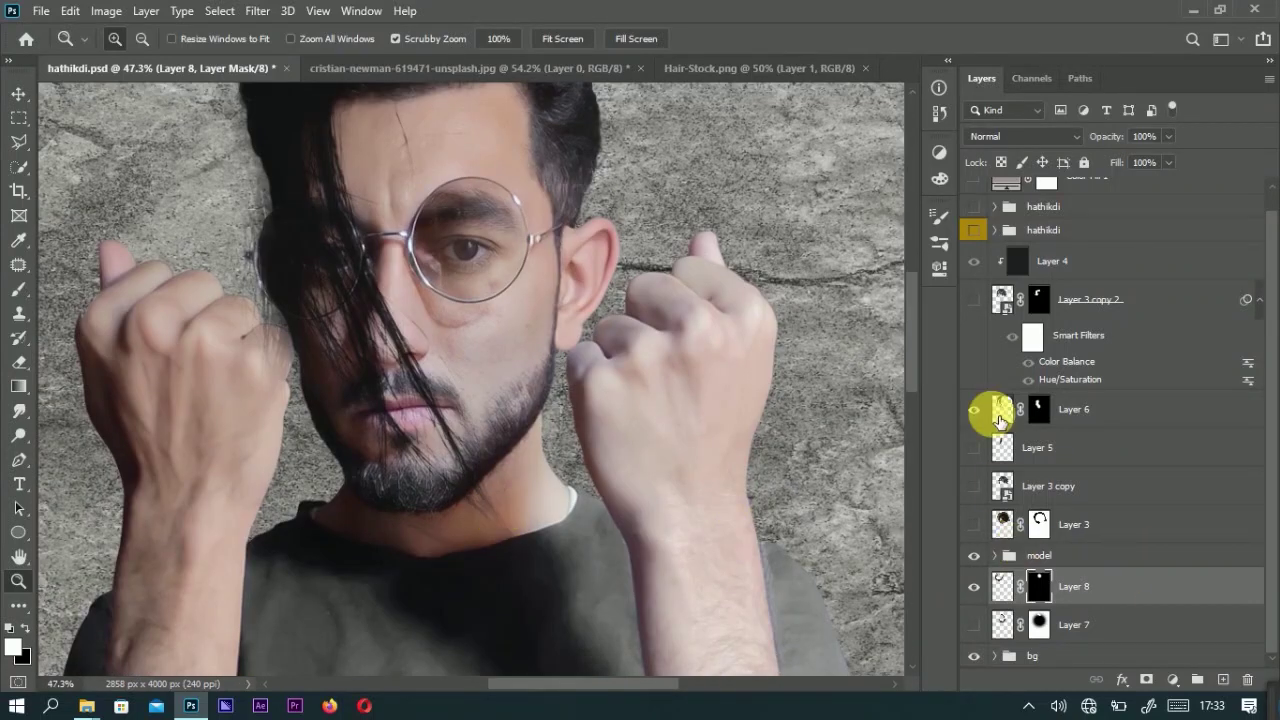
Compare Layer 6's hair on and off, select its mask, and show the handcuffs group.
left_click(973, 409)
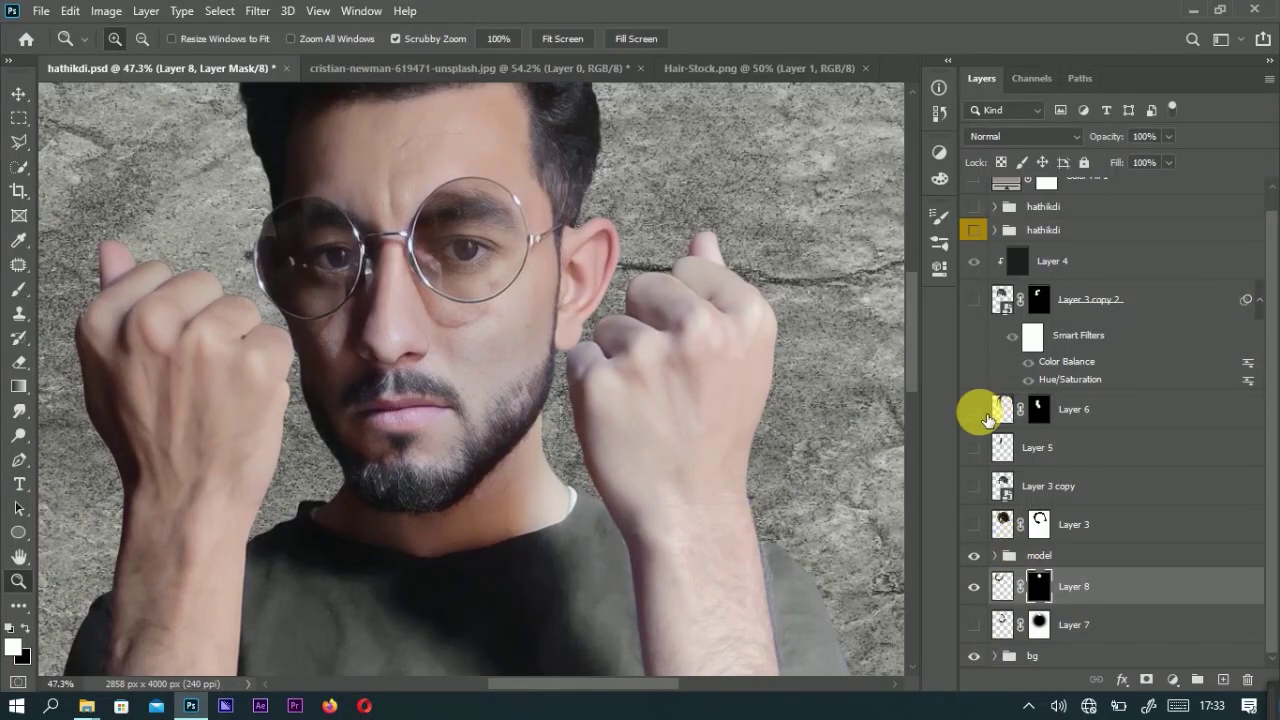
left_click(973, 409)
left_click(1040, 410)
key("b")
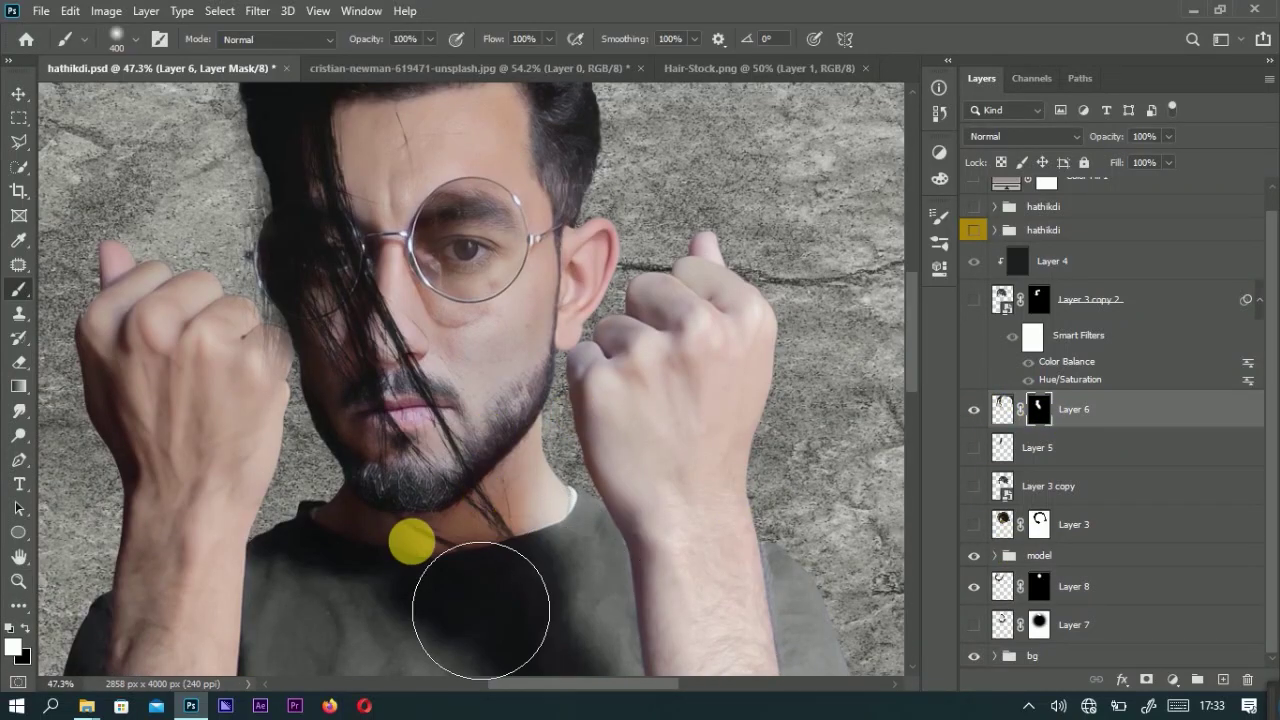
mouse_move(534, 443)
left_mouse_down()
mouse_move(486, 380)
mouse_move(457, 394)
mouse_move(545, 427)
left_mouse_up()
key("ctrl+t")
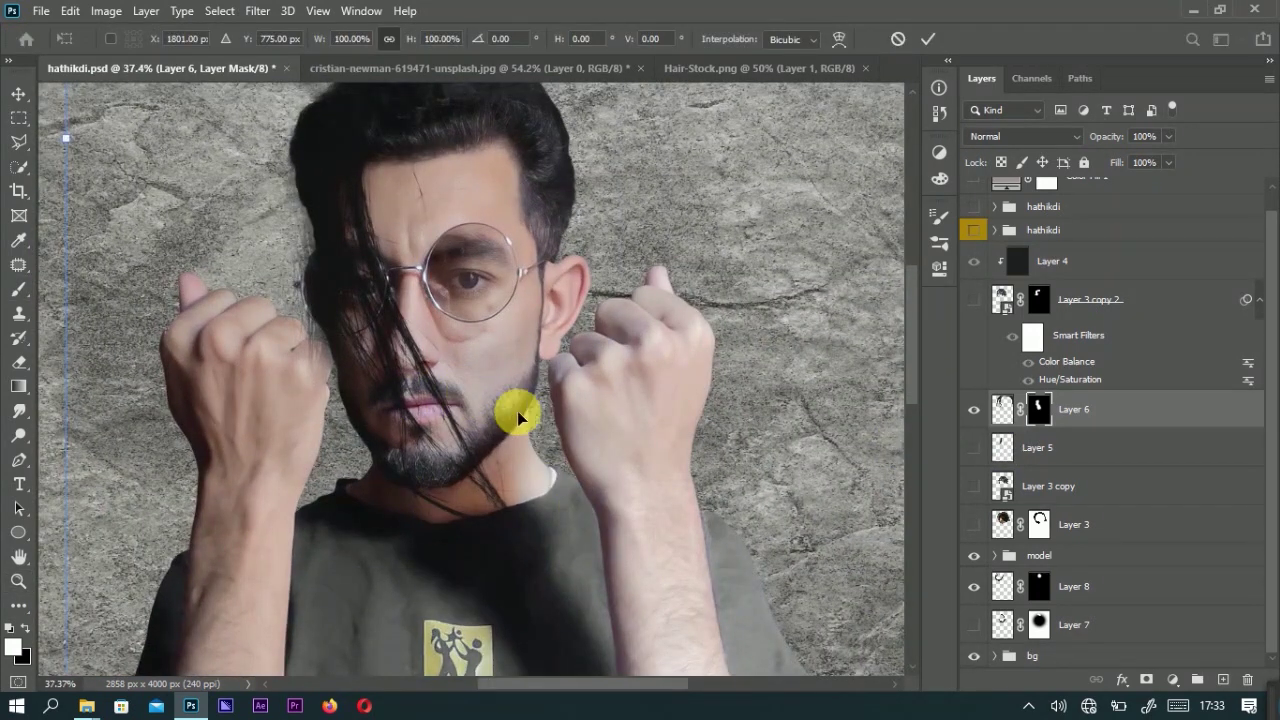
key("Escape")
left_click_drag(528, 395, 443, 314)
scroll(986, 300, "up", 1)
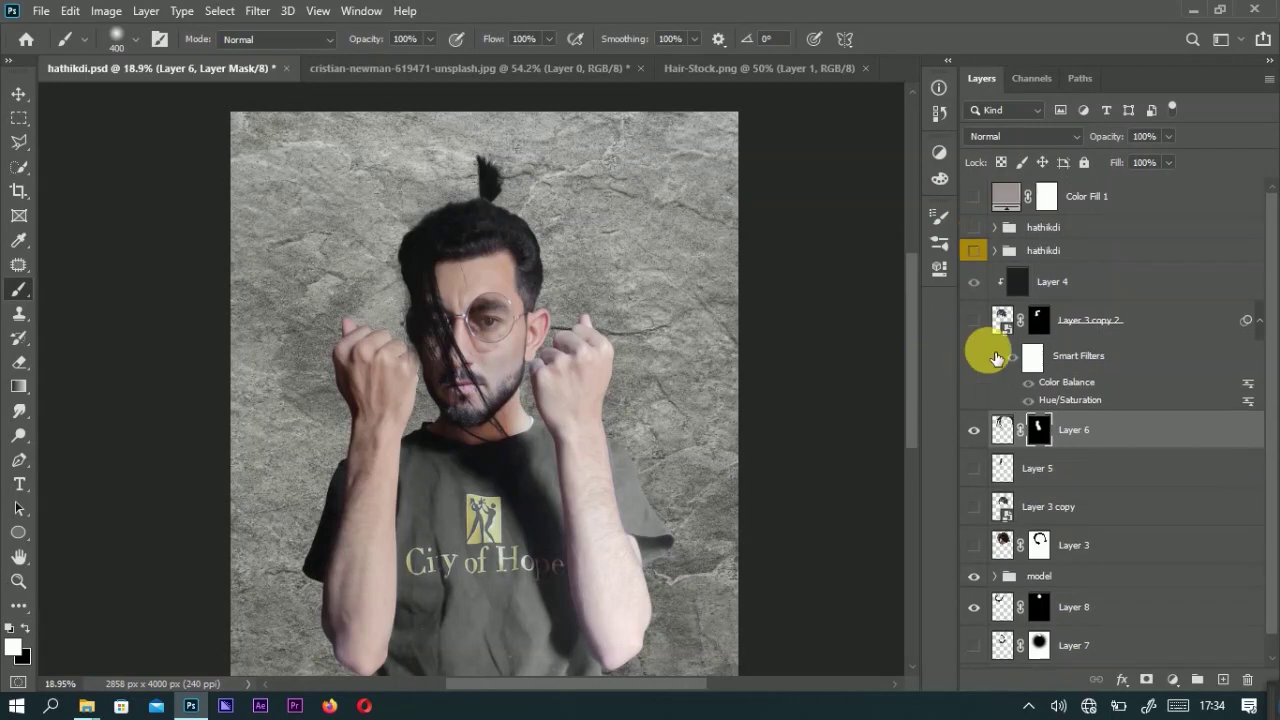
left_click(974, 227)
Scale the handcuffs down to about 74% and select the stone background Layer 0.
key("ctrl+t")
left_click_drag(816, 537, 734, 442)
left_click_drag(628, 400, 600, 403)
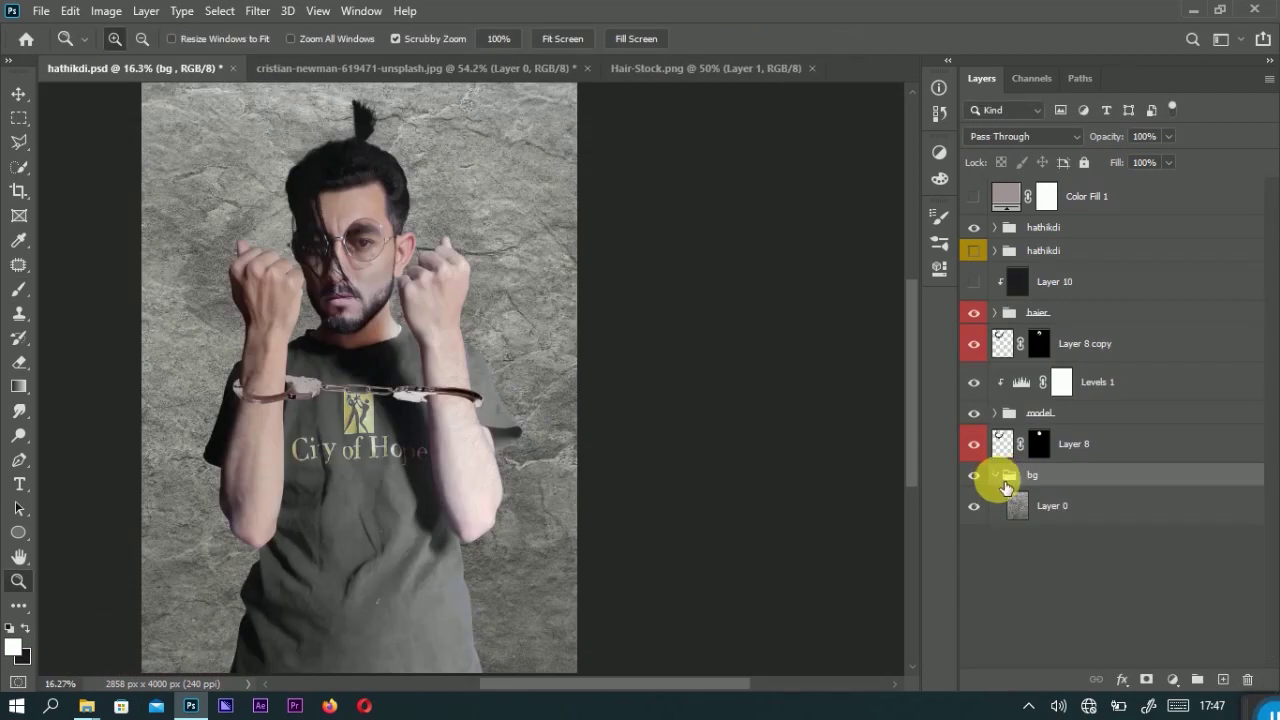
left_click(1017, 506)
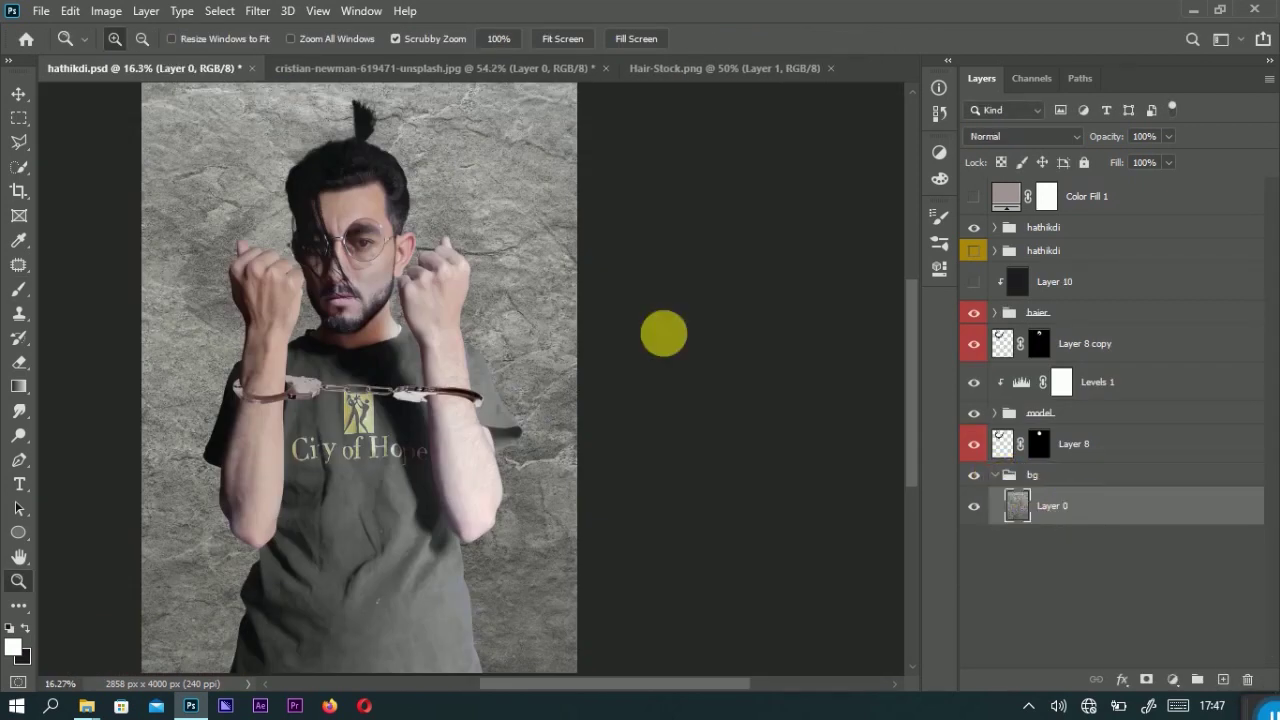
left_click(264, 11)
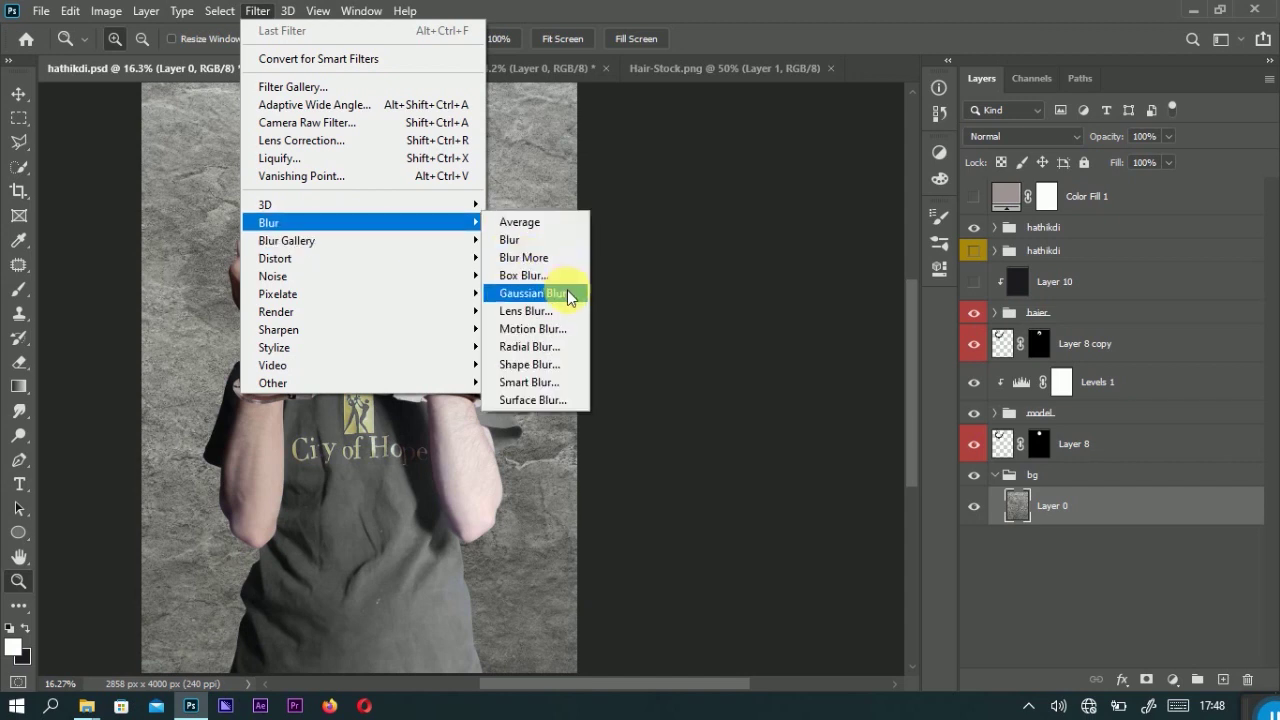
Apply a 7.6-pixel Gaussian Blur to the stone background Layer 0.
left_click(560, 289)
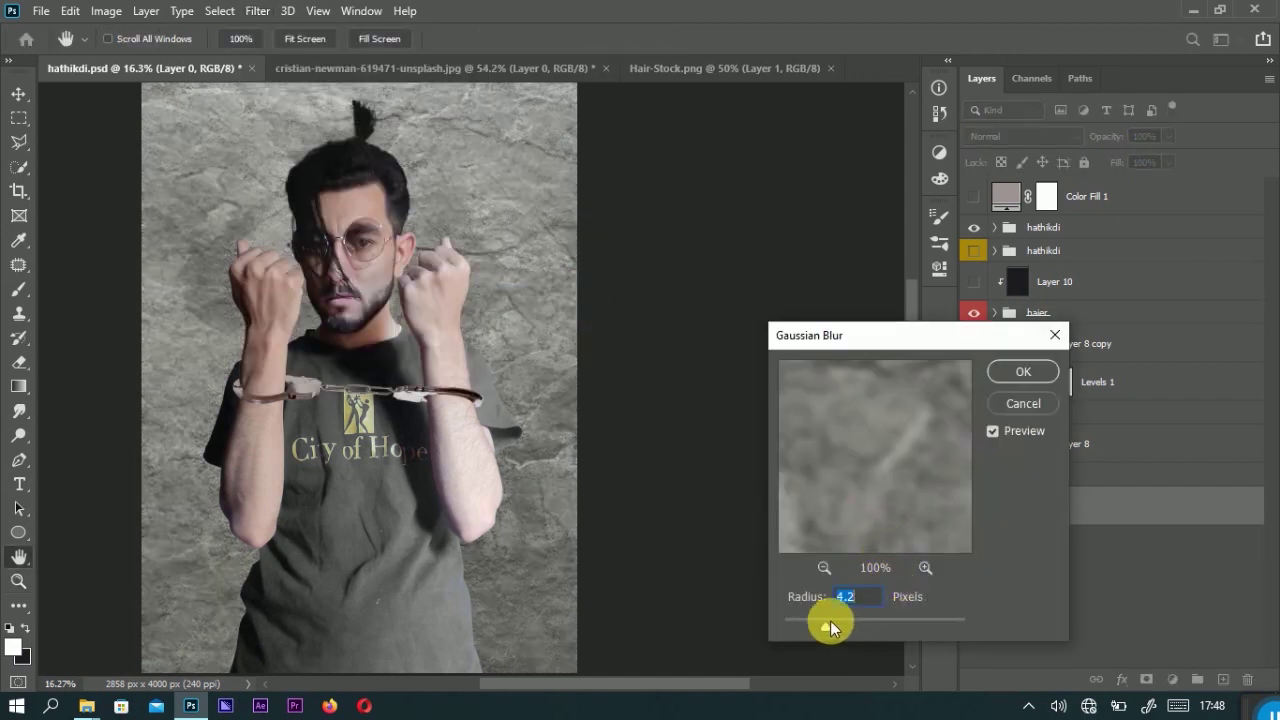
left_click_drag(830, 626, 848, 625)
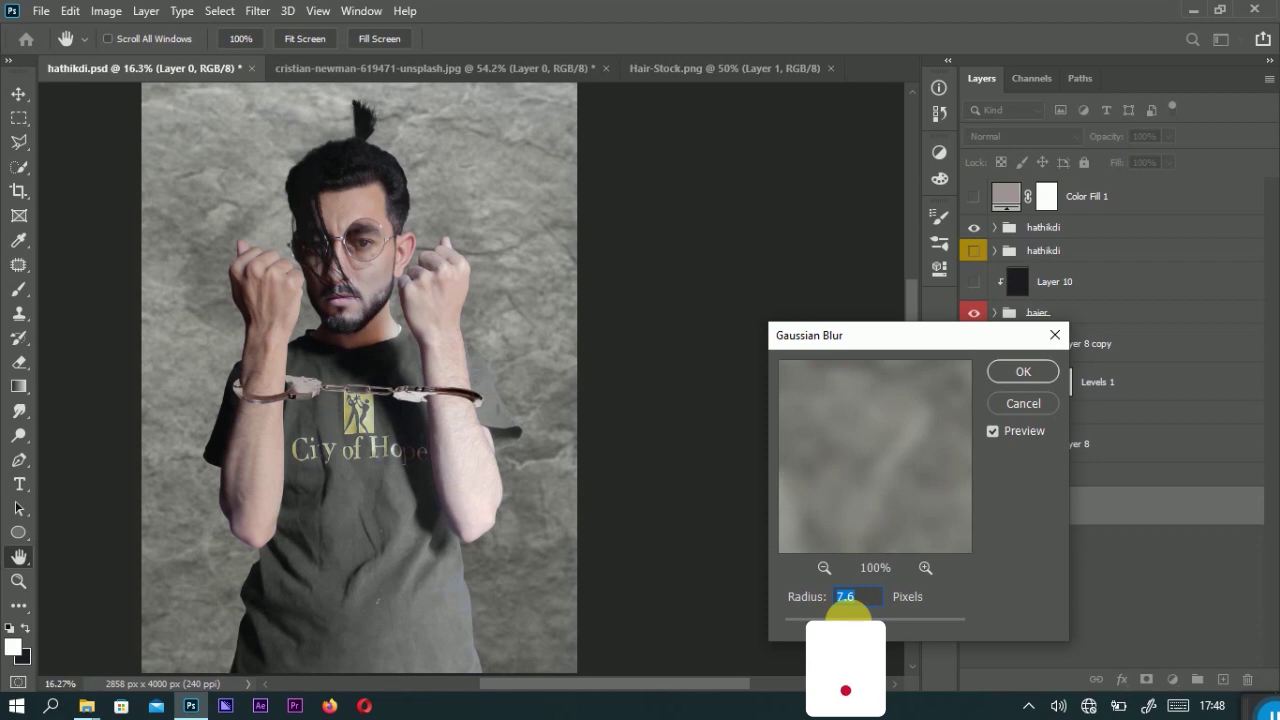
left_click(1022, 378)
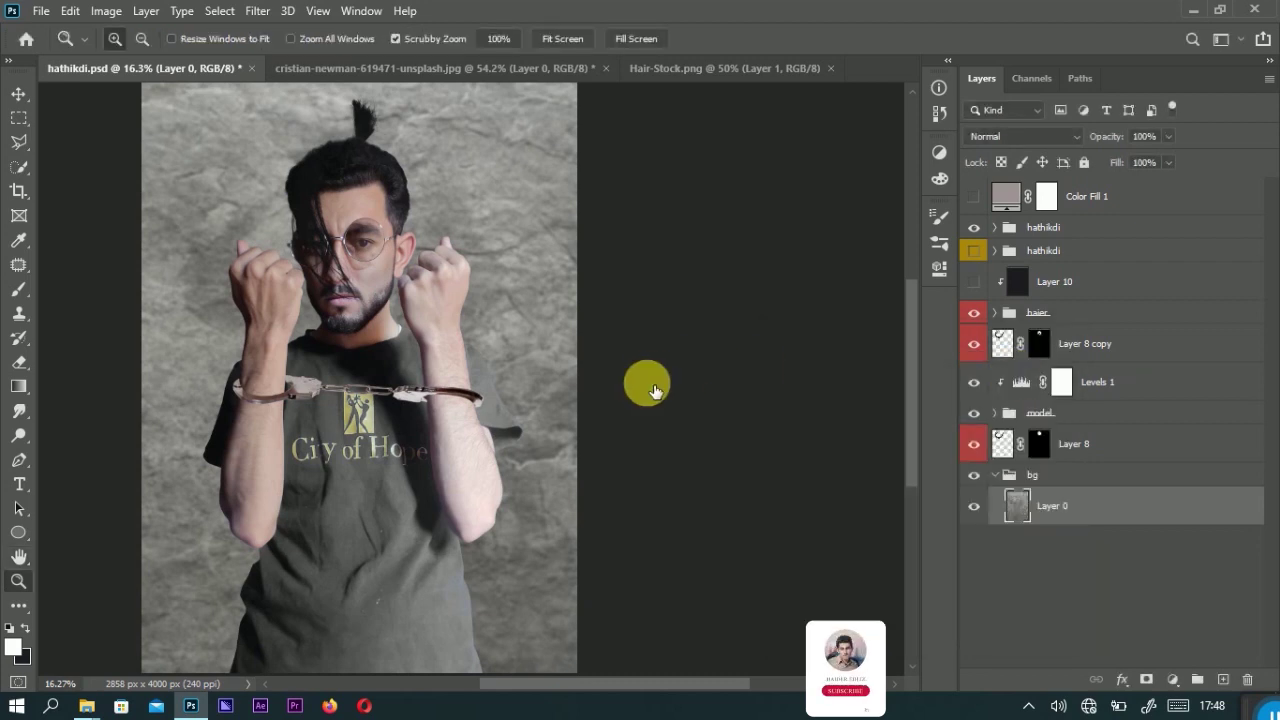
mouse_move(543, 306)
left_mouse_down()
mouse_move(489, 336)
mouse_move(499, 316)
mouse_move(457, 234)
left_mouse_up()
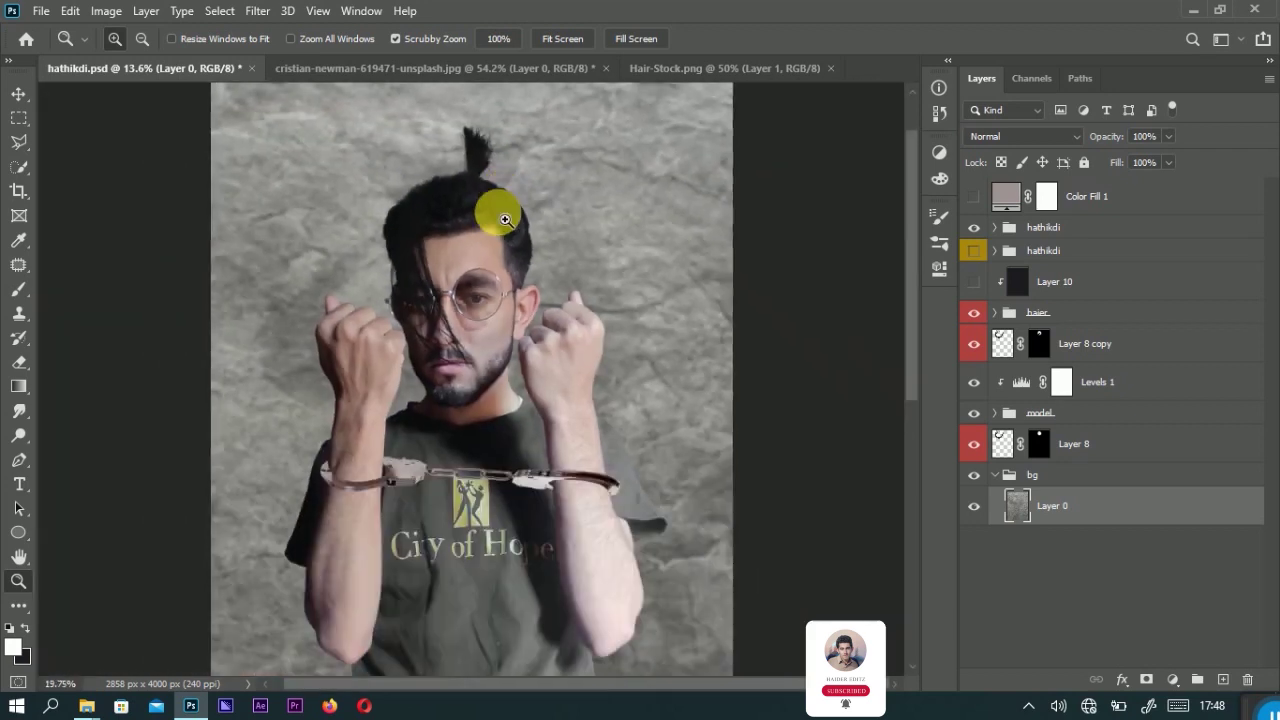
Zoom in on the face and duplicate the model group.
left_click_drag(530, 393, 615, 347)
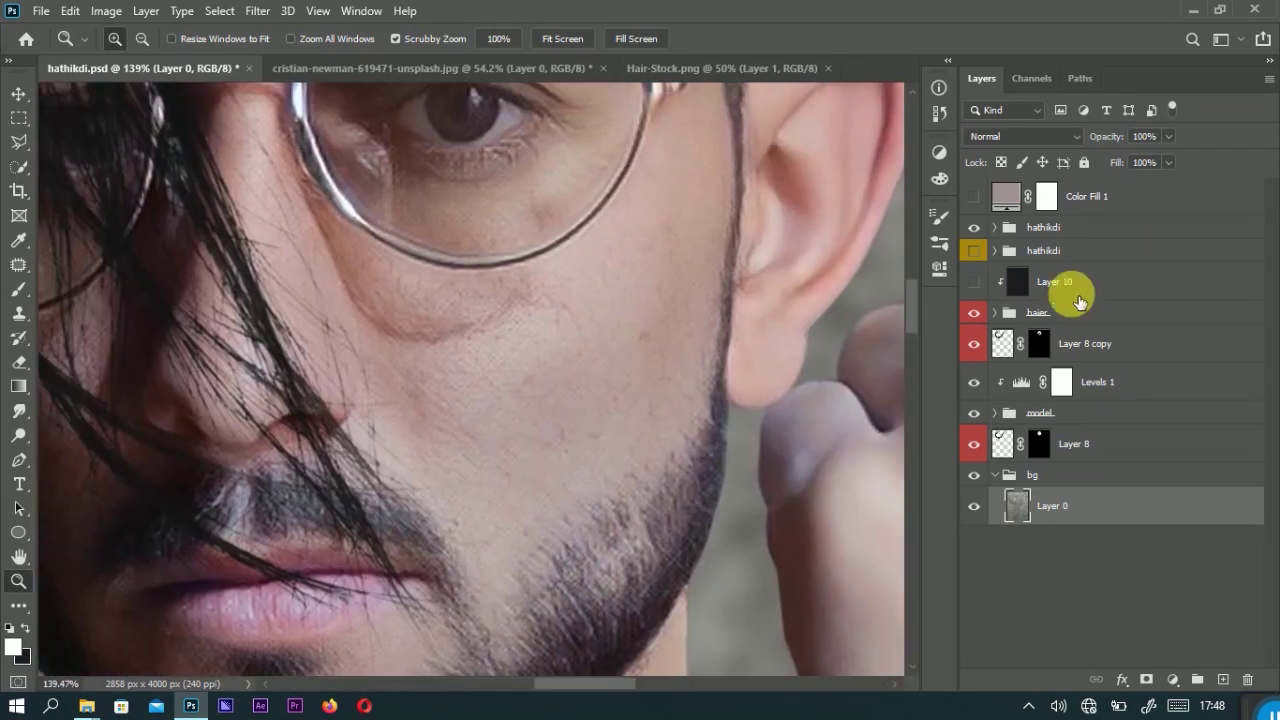
left_click(1010, 413)
left_click(994, 413)
scroll(980, 480, "down", 1)
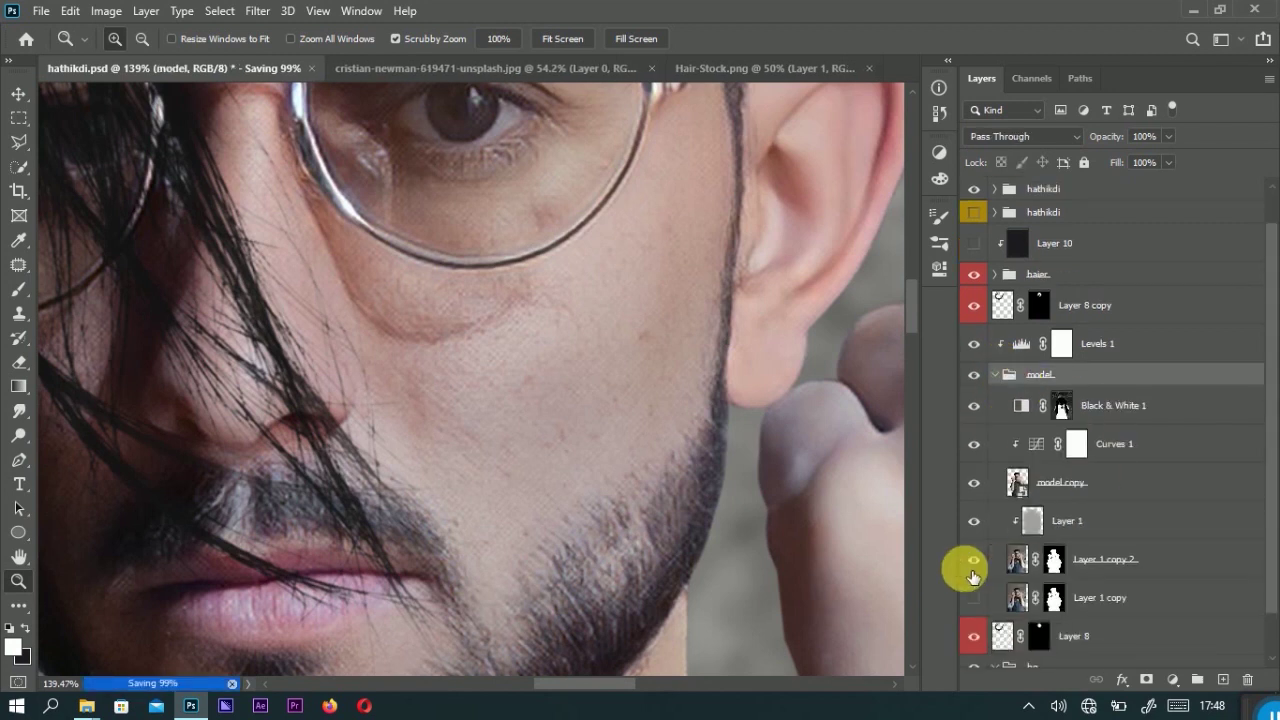
left_click(995, 374)
left_click(994, 413)
left_click(994, 413)
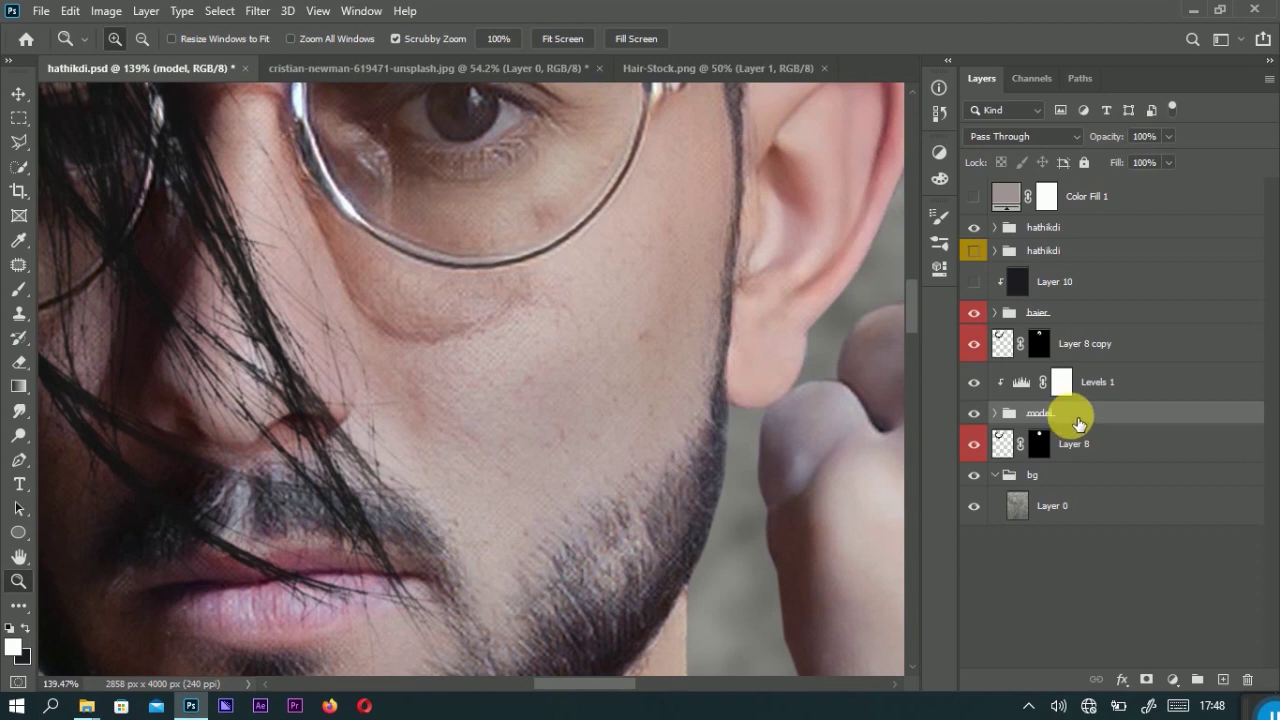
key("ctrl+j")
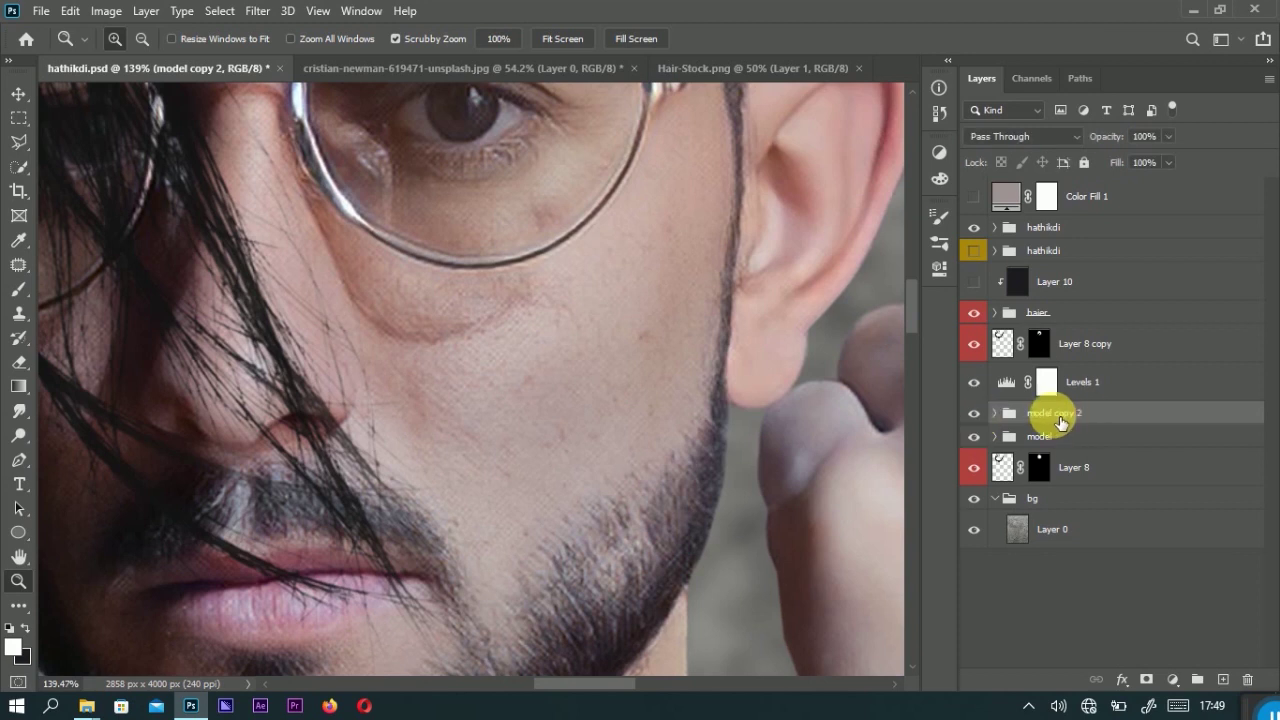
Merge model copy 2 into a single layer and move it inside the model group.
right_click(1078, 425)
left_click(1022, 425)
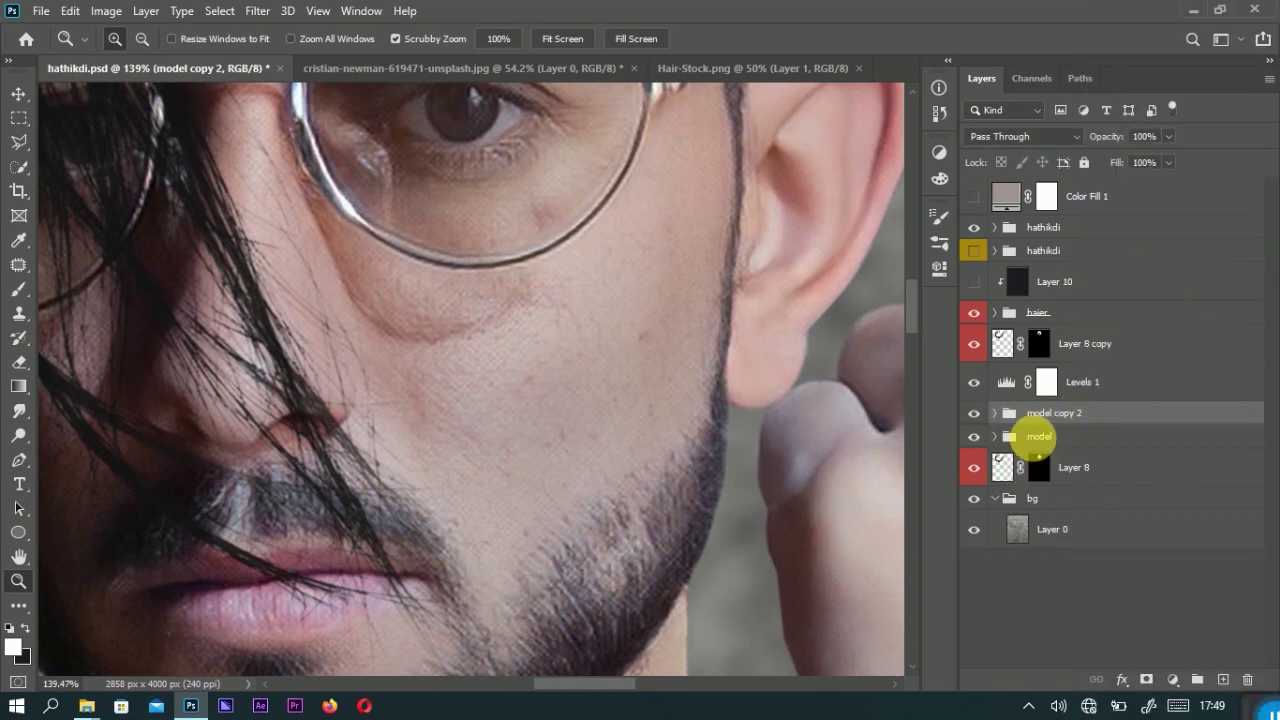
key("ctrl+e")
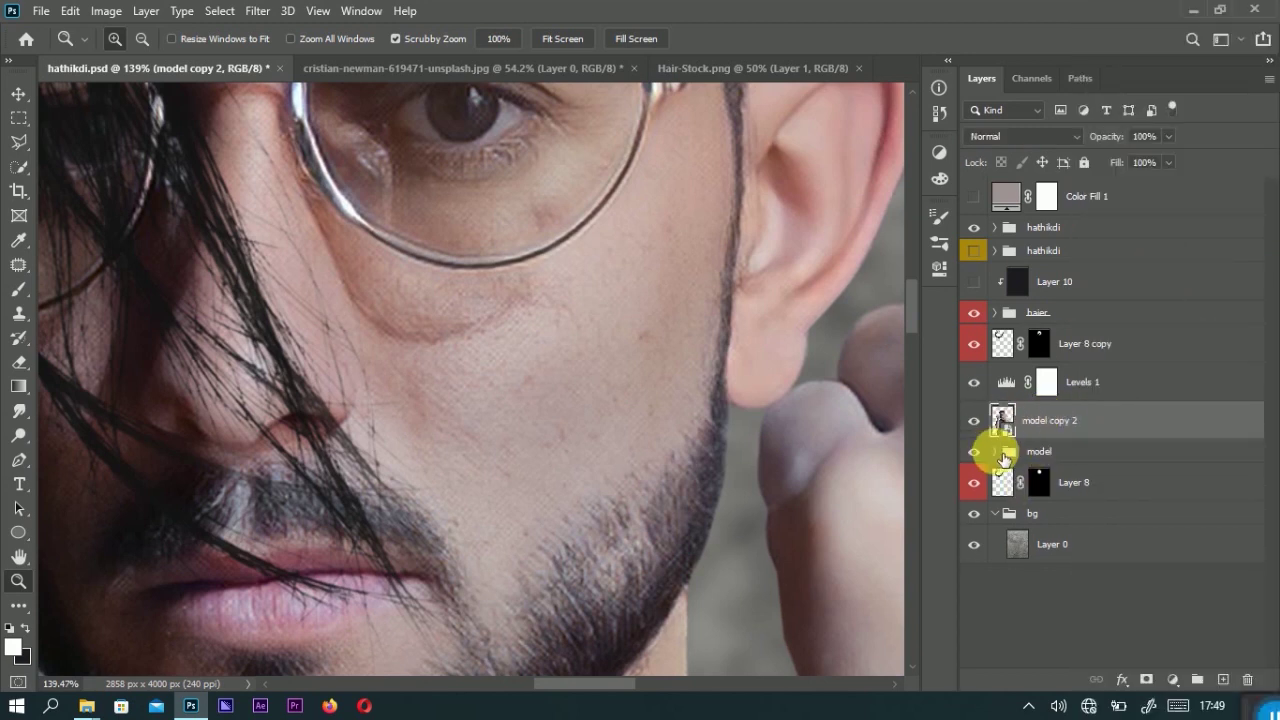
left_click(1000, 452)
left_click_drag(1057, 423, 1075, 463)
right_click(1073, 453)
left_click(1057, 450)
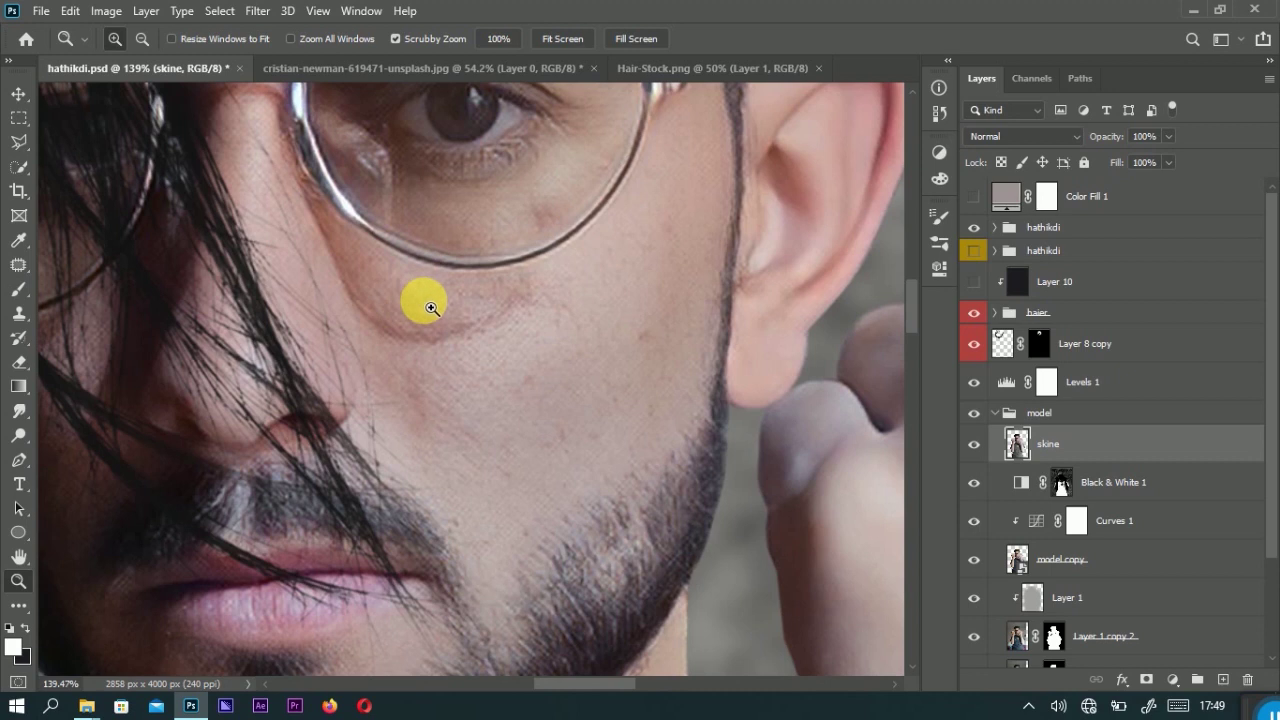
Patch the blemish under the model's eye with the Patch tool.
key("j")
left_click_drag(625, 330, 622, 335)
left_click(586, 283)
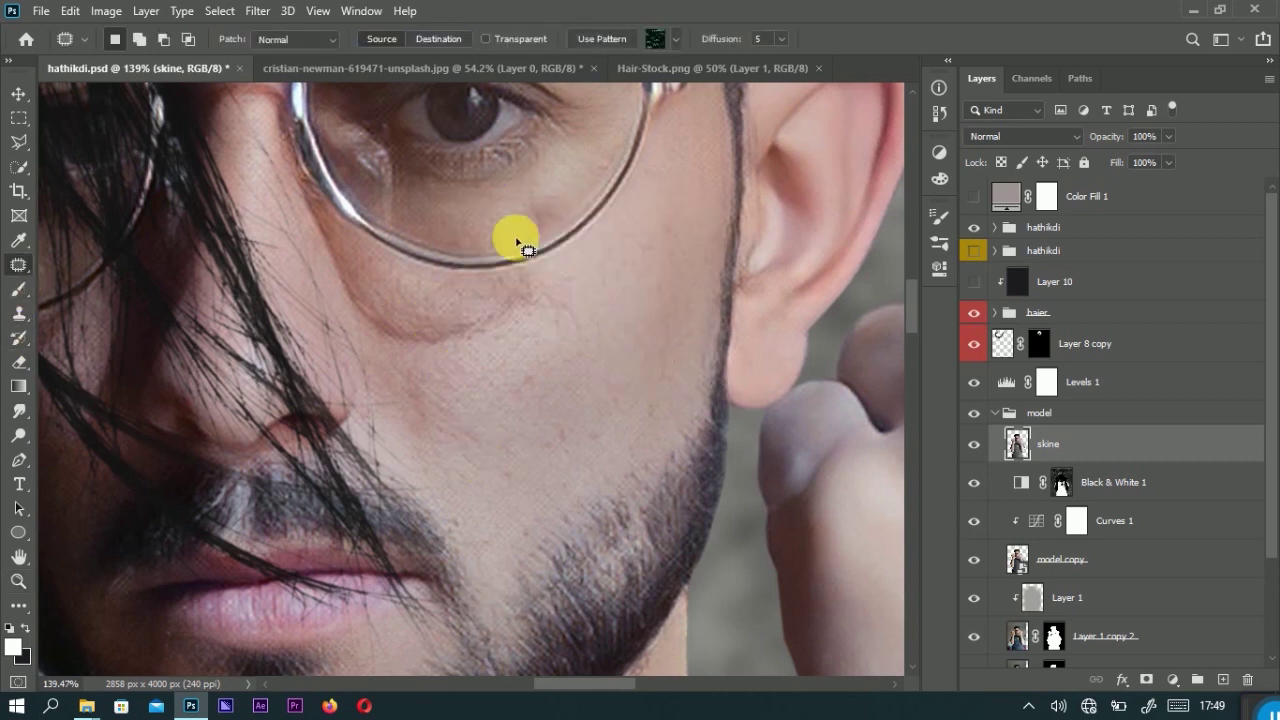
left_click_drag(568, 205, 507, 205)
key("Return")
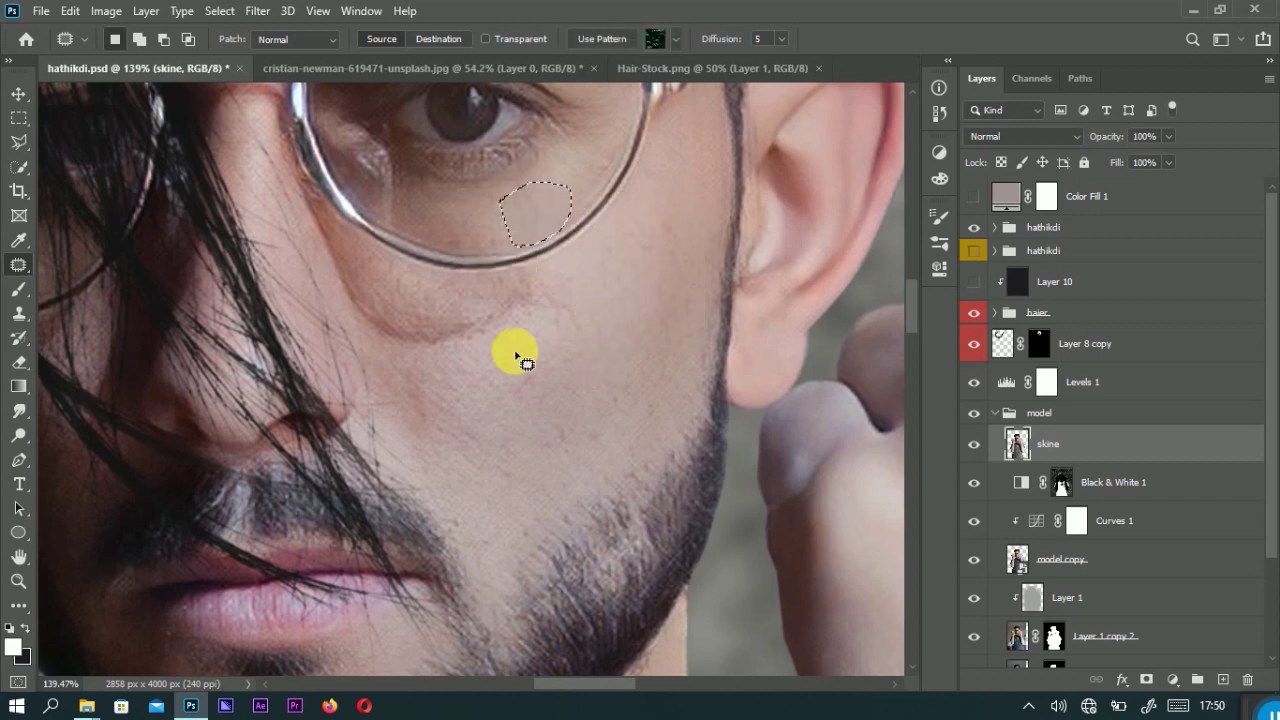
scroll(516, 355, "left", 2)
key("ctrl+d")
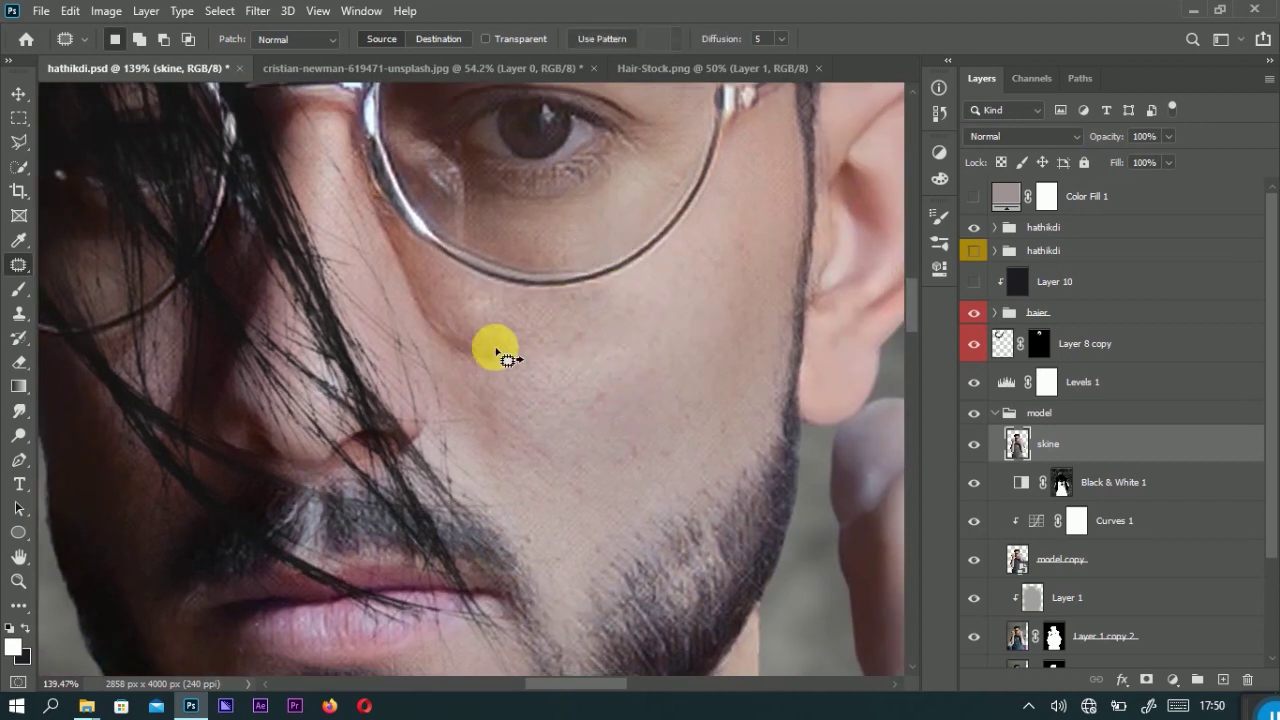
Duplicate the skine layer and hide the copy.
key("z")
scroll(550, 340, "down", 3)
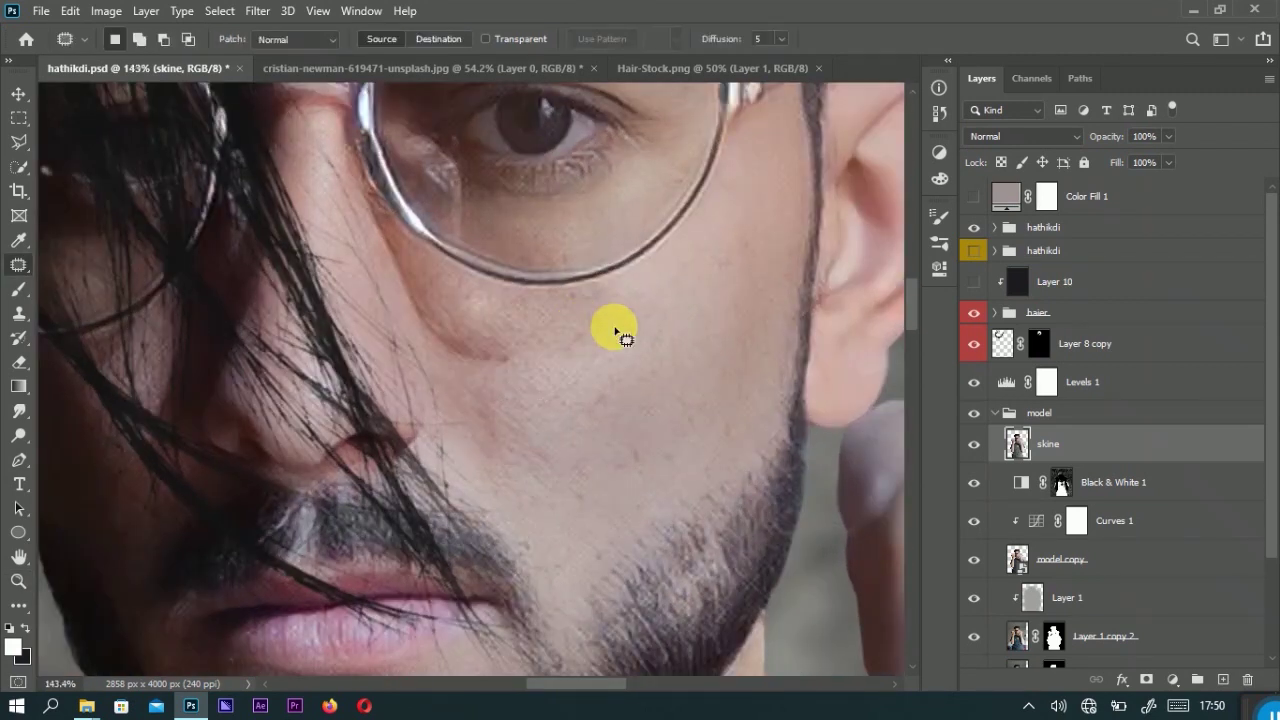
scroll(510, 415, "down", 5)
scroll(510, 415, "up", 5)
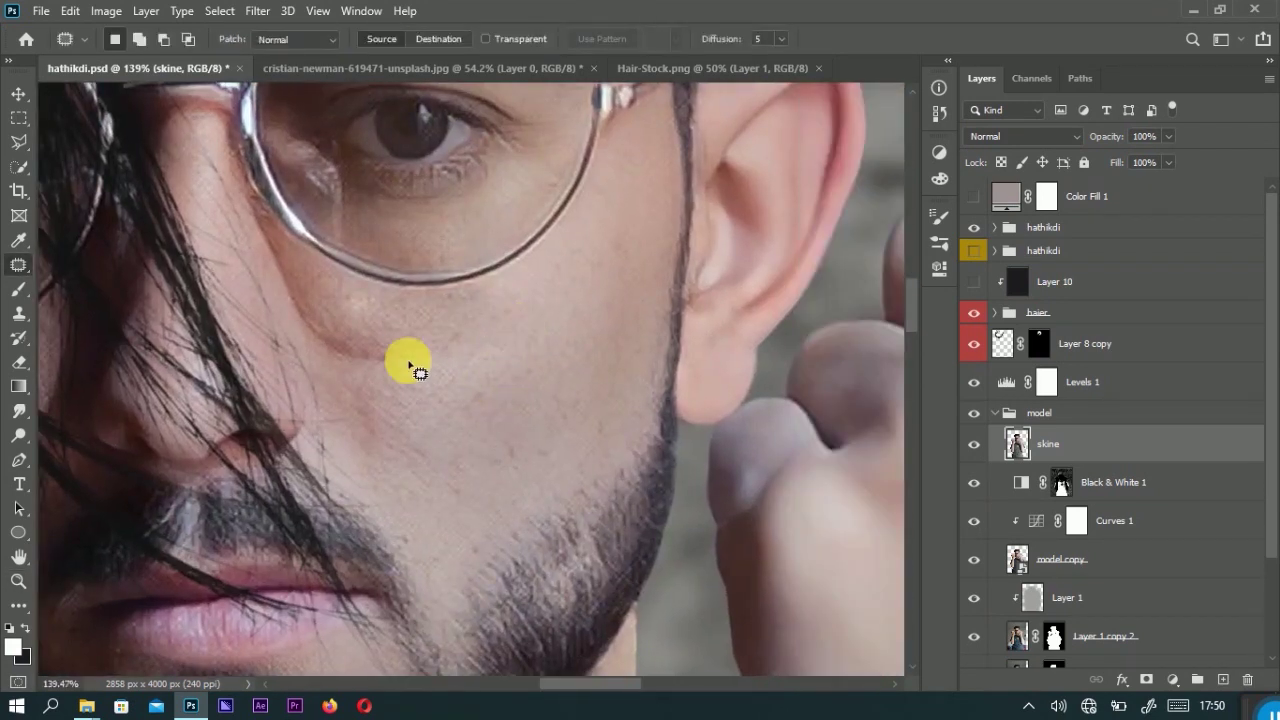
key("ctrl+j")
left_click(974, 444)
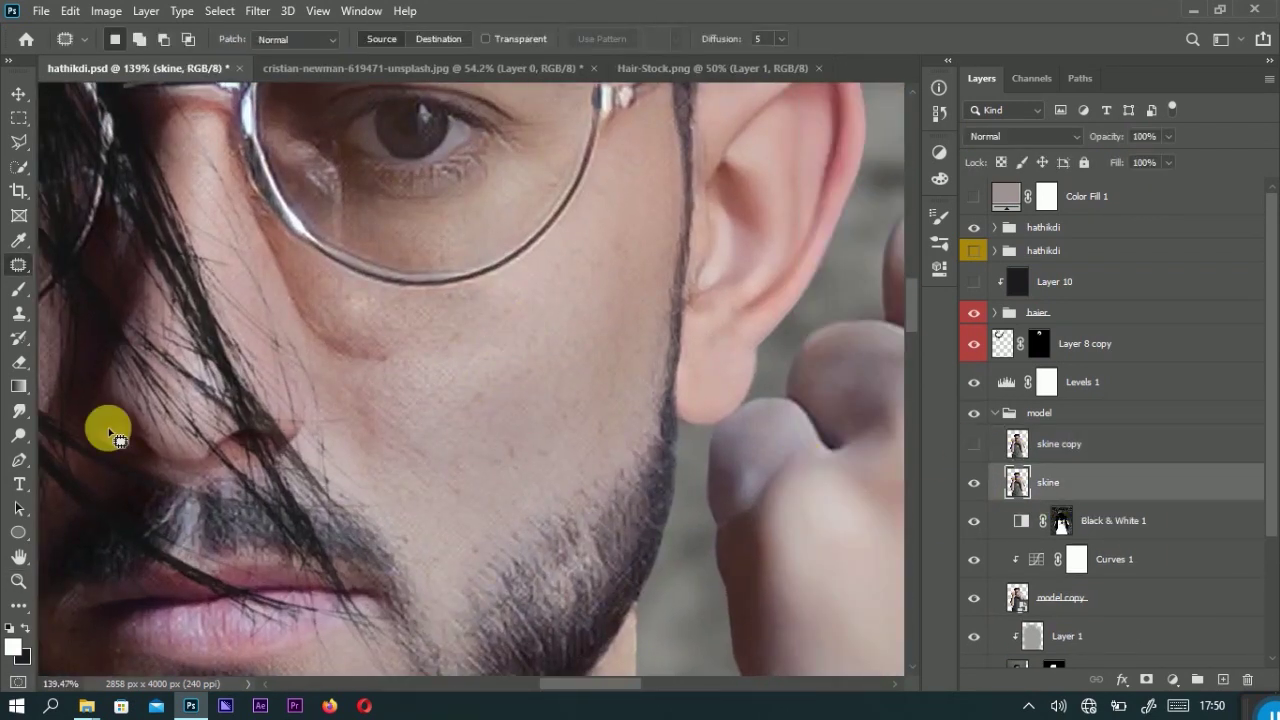
Switch to the Mixer Brush at size 100 and blend the skin on the cheek.
left_click(22, 289)
left_click(108, 342)
key("]")
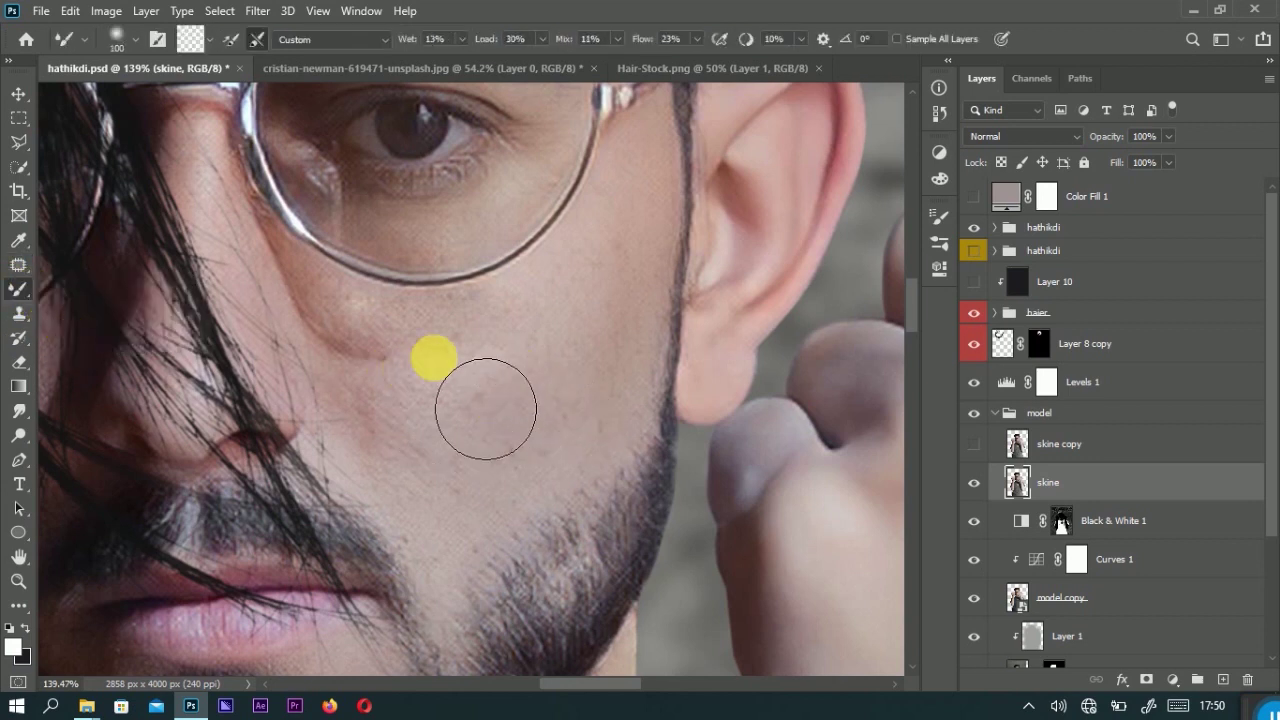
left_click_drag(559, 411, 497, 362)
key("[")
key("[")
key("[")
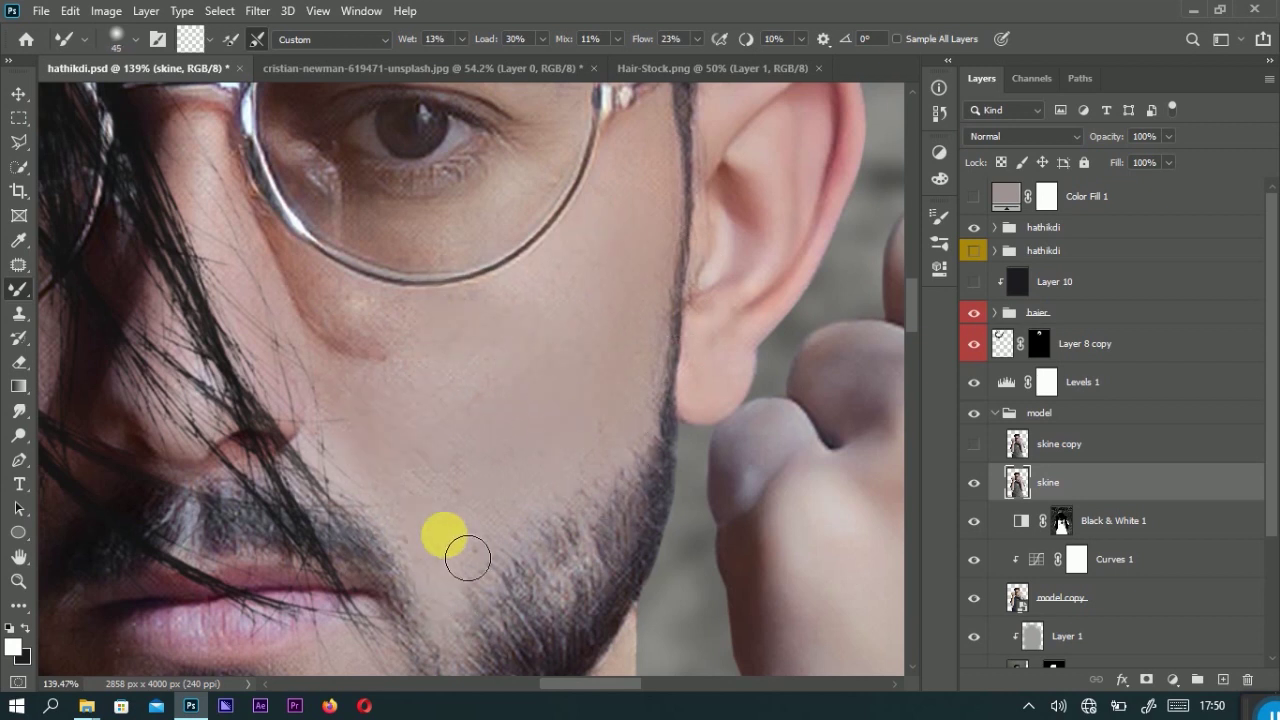
scroll(302, 400, "left", 5)
Hide the haier hair group and raise the brush flow to 45% with a slightly larger brush.
left_click(973, 313)
key("shift+4")
key("shift+5")
key("bracketright")
left_click_drag(534, 383, 417, 513)
scroll(416, 511, "up", 5)
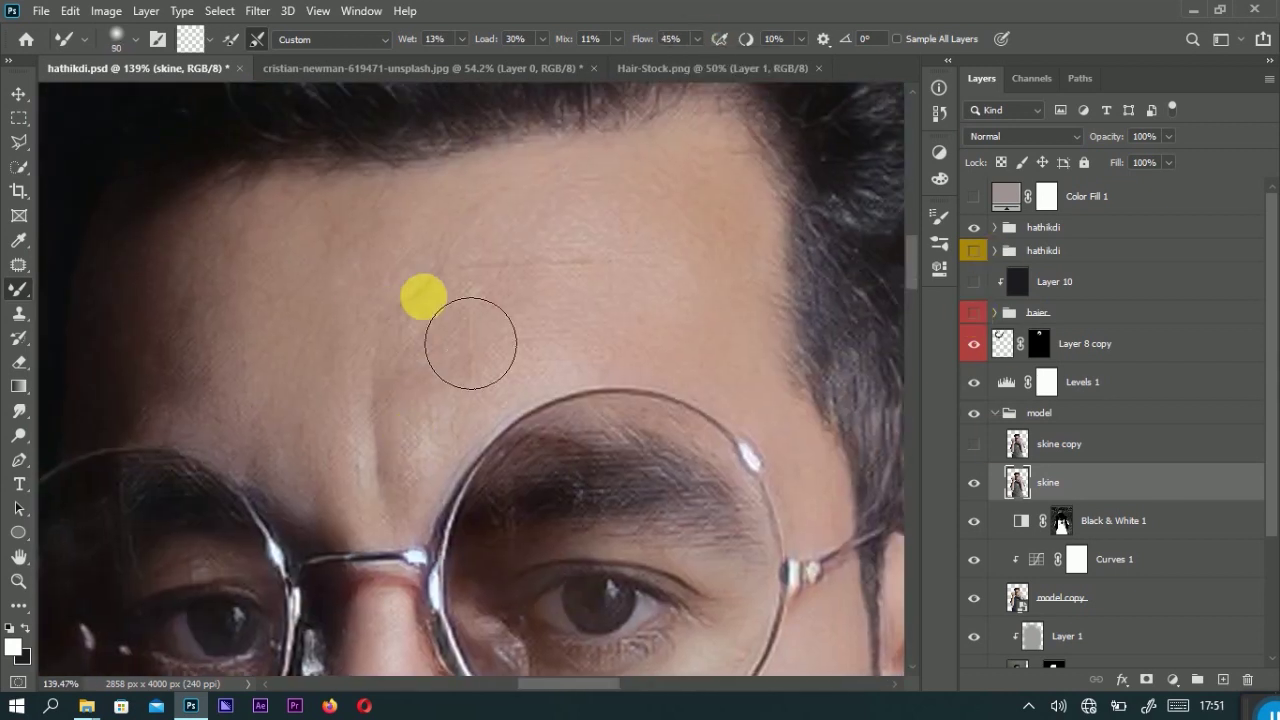
Show the skine copy layer and patch the forehead wrinkle with clean skin.
left_click(973, 443)
left_click(1060, 443)
key("j")
left_click_drag(480, 240, 474, 243)
left_click_drag(500, 343, 523, 306)
key("ctrl+d")
Patch the forehead mark again on skine copy using smooth skin, then compare the retouch.
left_click(1100, 482)
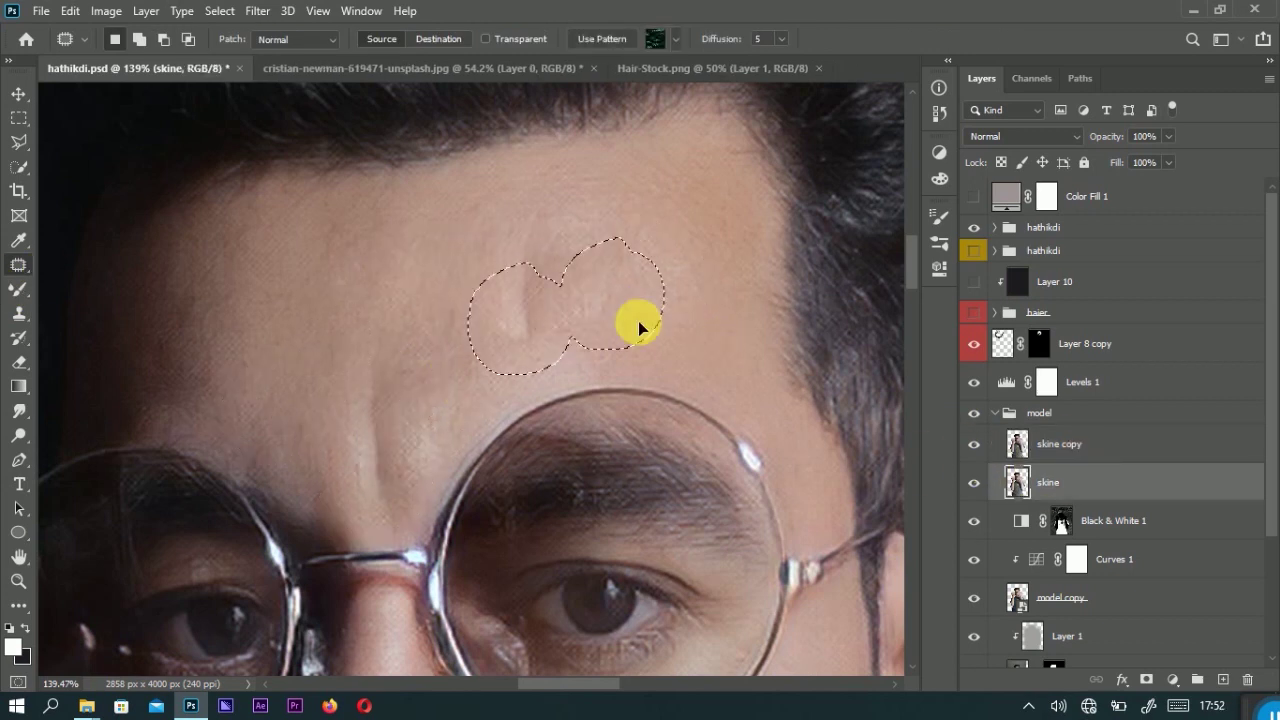
key("alt+bracketright")
scroll(474, 366, "down", 5)
left_click_drag(503, 290, 557, 292)
key("ctrl+d")
left_click(974, 446)
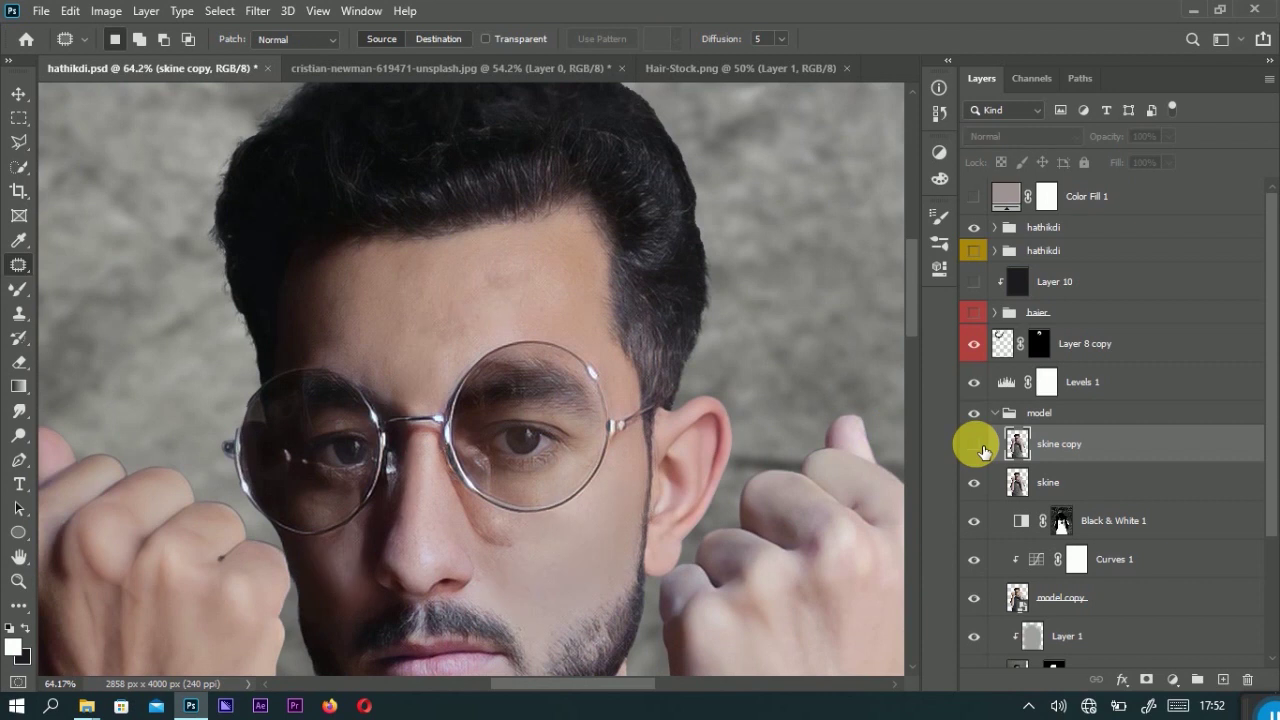
Duplicate skine copy as skine copy 2, then brush-smooth the skin on the raised arm.
key("ctrl+j")
left_click(1080, 482)
key("b")
scroll(628, 400, "up", 3)
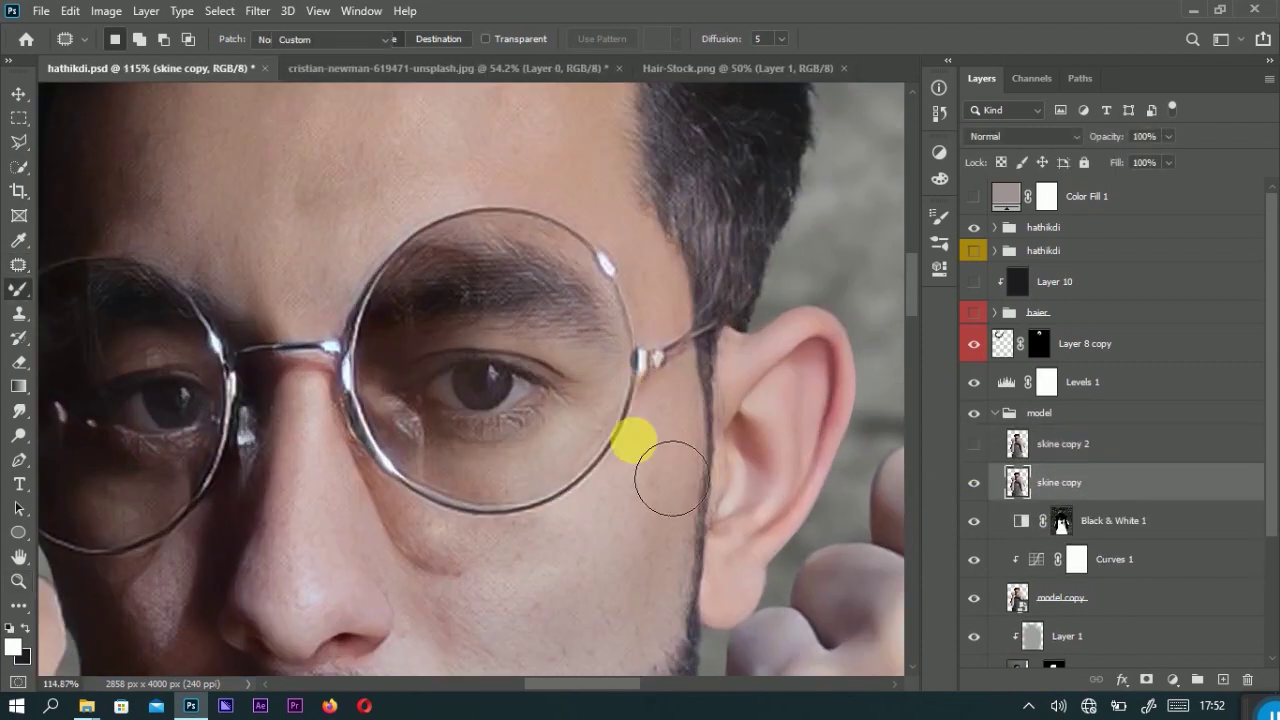
scroll(443, 403, "down", 5)
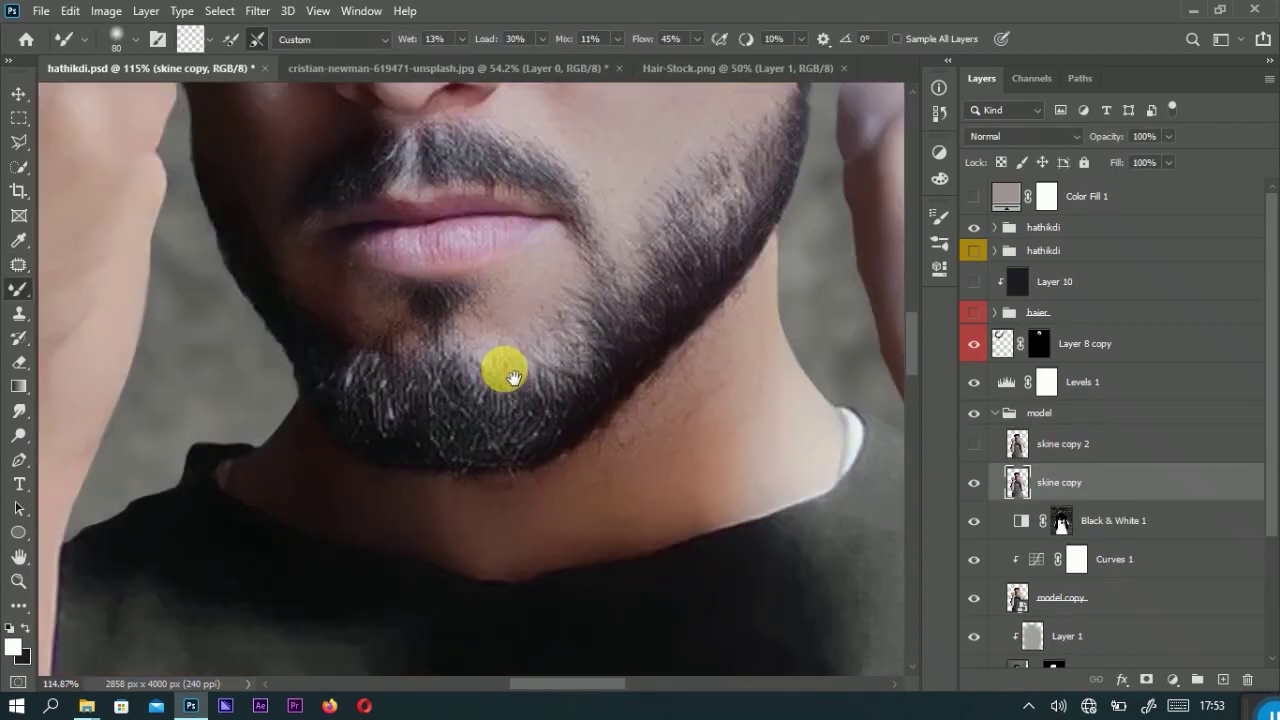
scroll(695, 340, "up", 8)
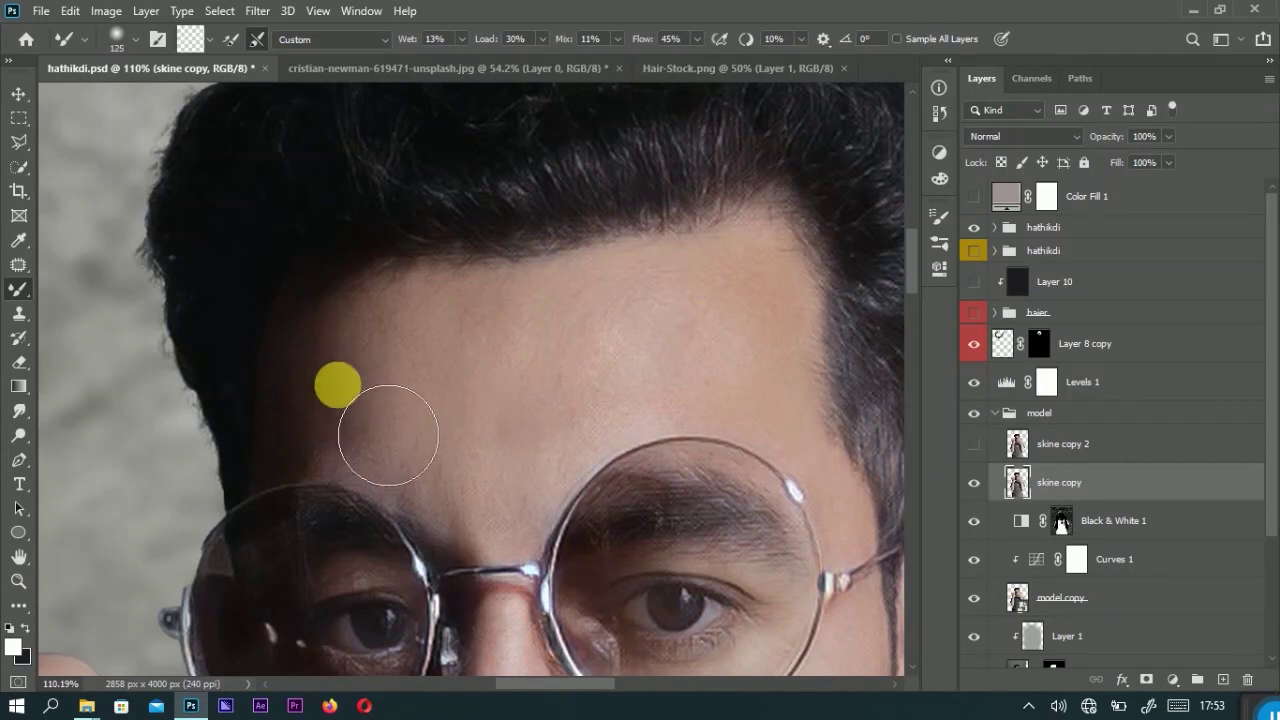
key("z")
mouse_move(700, 380)
left_mouse_down()
mouse_move(491, 329)
mouse_move(460, 343)
mouse_move(551, 214)
left_mouse_up()
key("b")
mouse_move(514, 436)
left_mouse_down()
mouse_move(528, 491)
mouse_move(443, 214)
mouse_move(520, 357)
mouse_move(649, 311)
left_mouse_up()
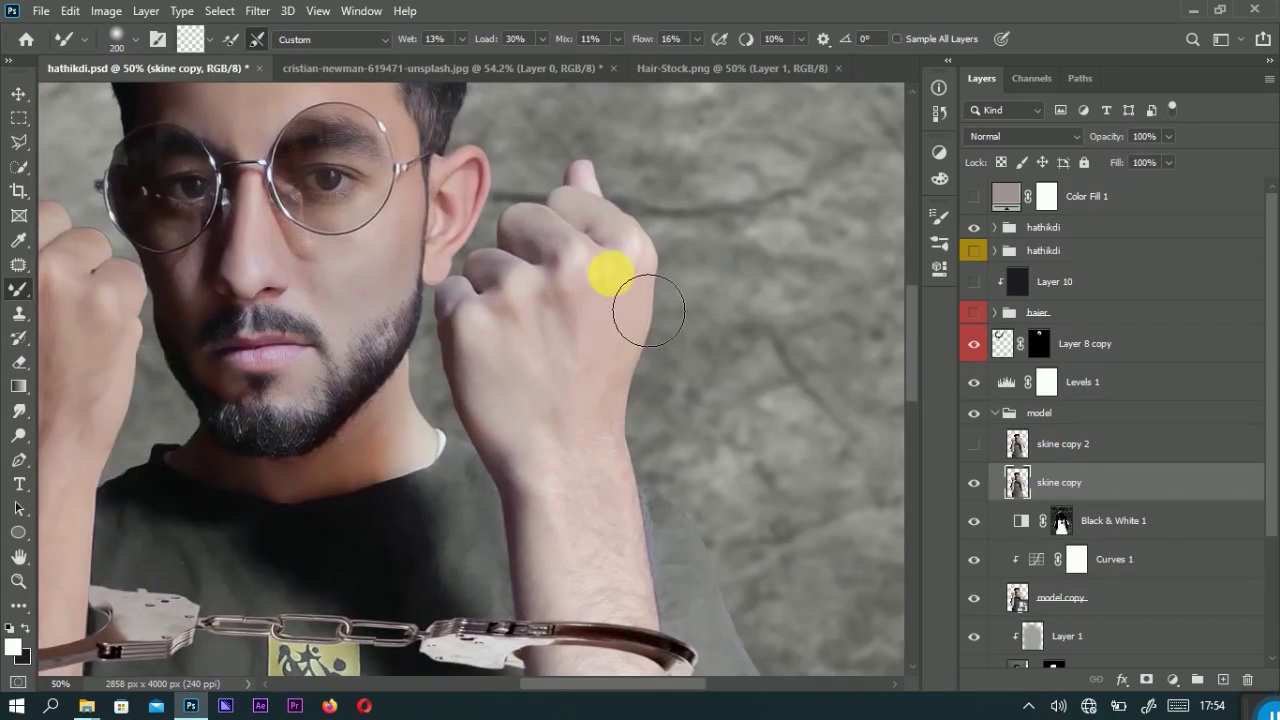
Show skine copy 2 and set its blend mode to Linear Light.
left_click(1060, 443)
left_click(974, 443)
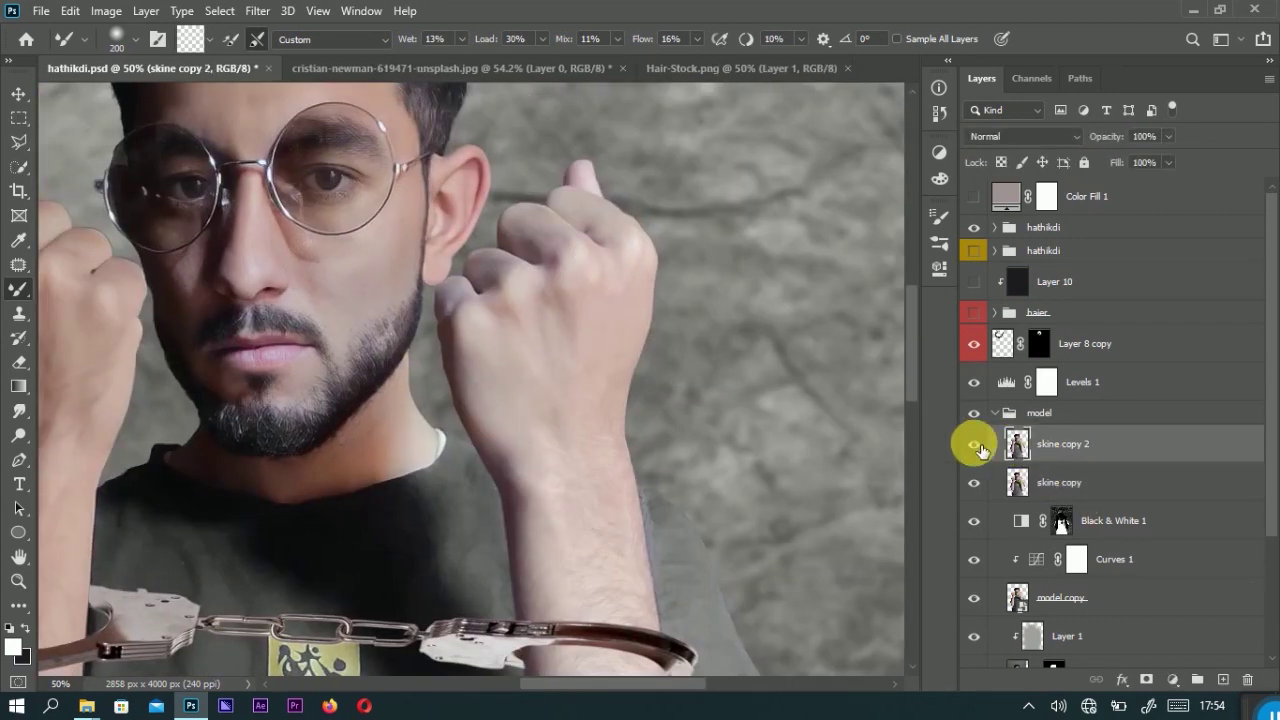
left_click_drag(430, 240, 651, 323)
left_click(1075, 136)
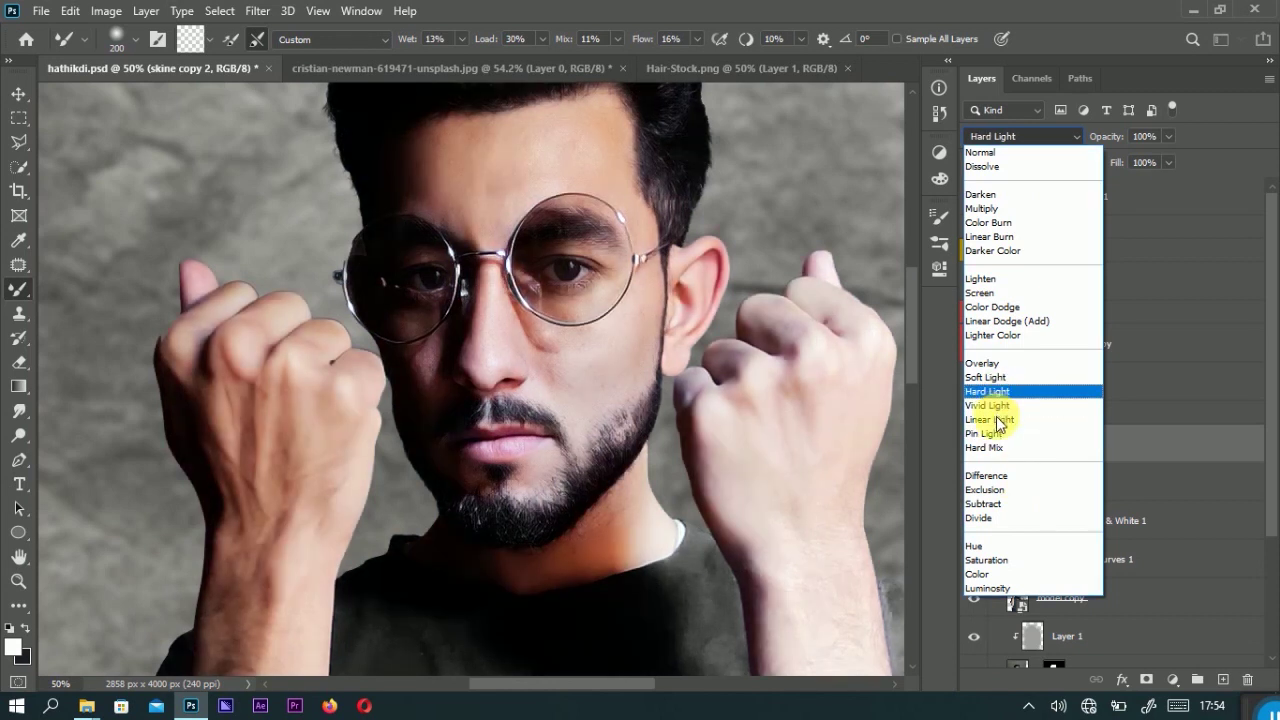
left_click(995, 420)
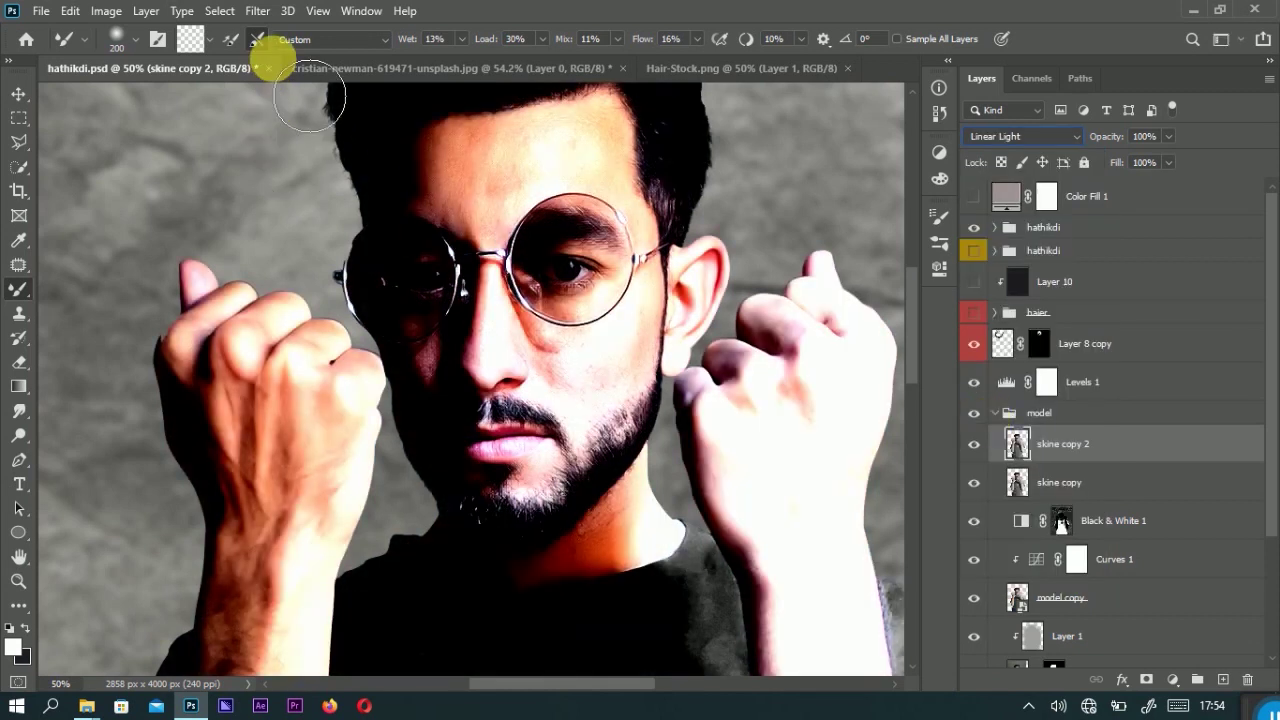
Apply a High Pass filter to skine copy 2 and lower its opacity to 30%.
left_click(256, 10)
left_click(560, 398)
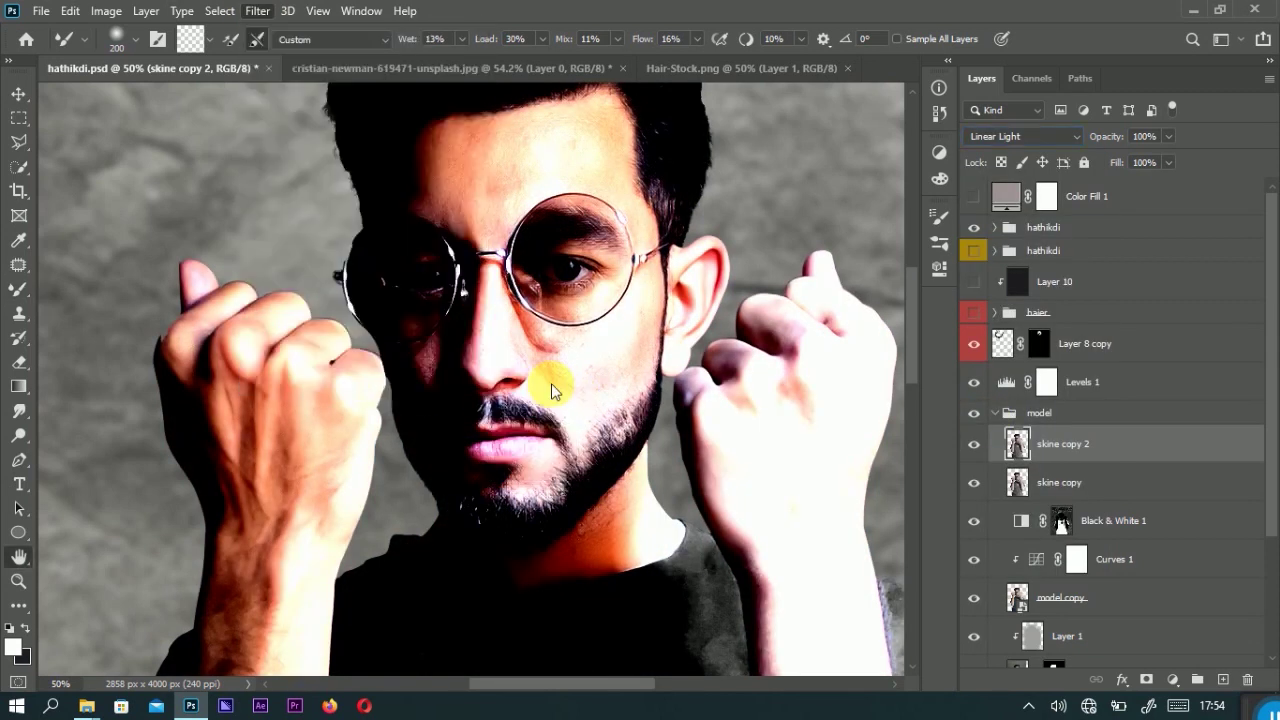
key("Return")
key("b")
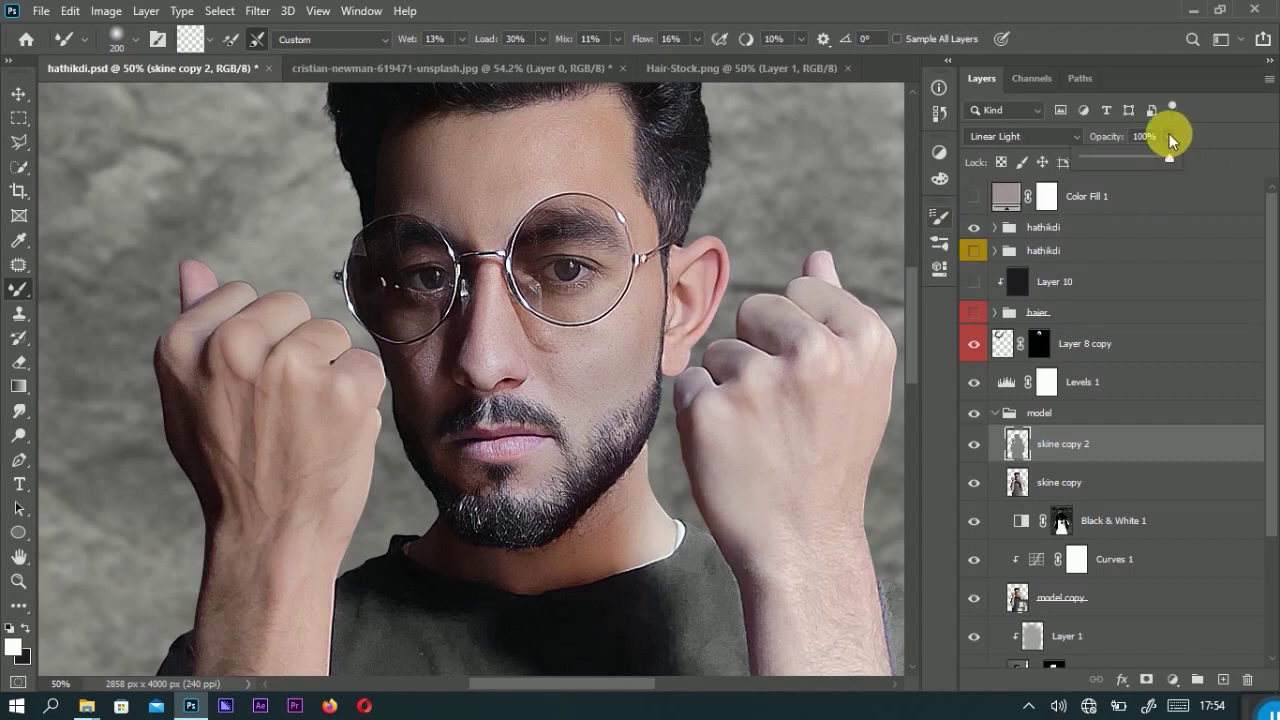
left_click_drag(1112, 160, 1113, 160)
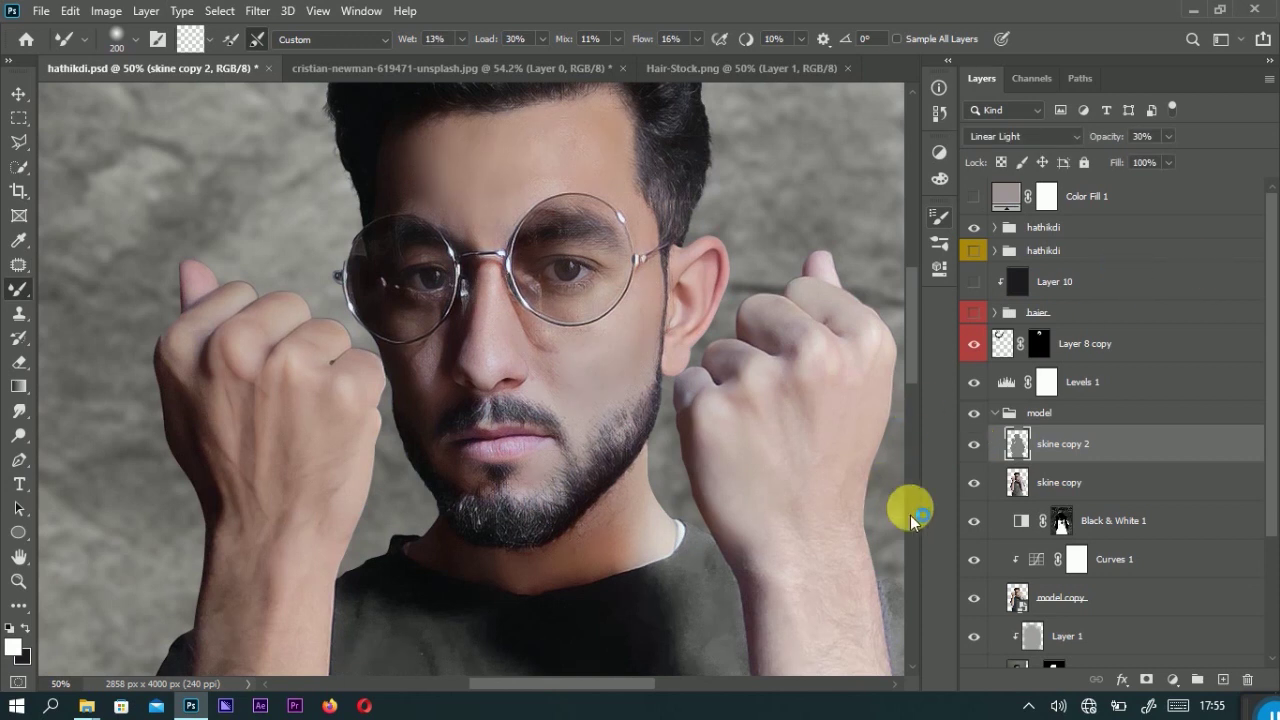
Zoom out to the whole image and save the document.
key("z")
left_click_drag(684, 414, 562, 338)
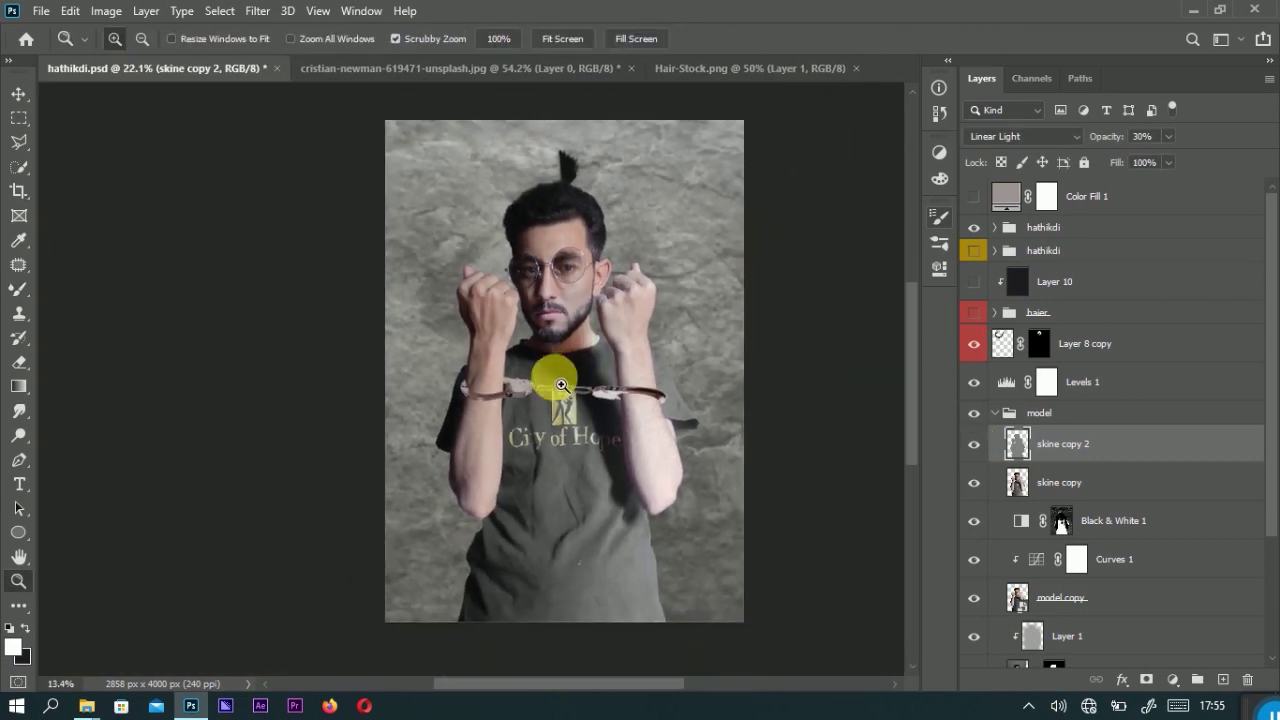
left_click(813, 479)
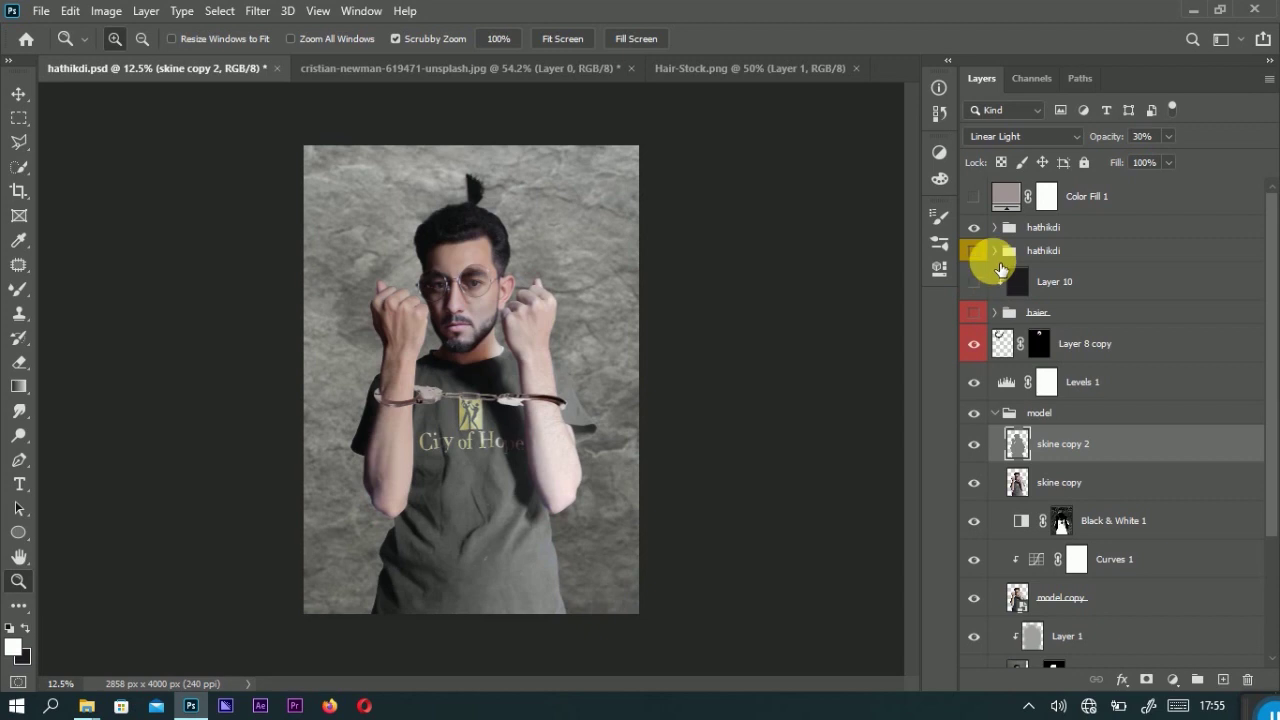
key("ctrl+s")
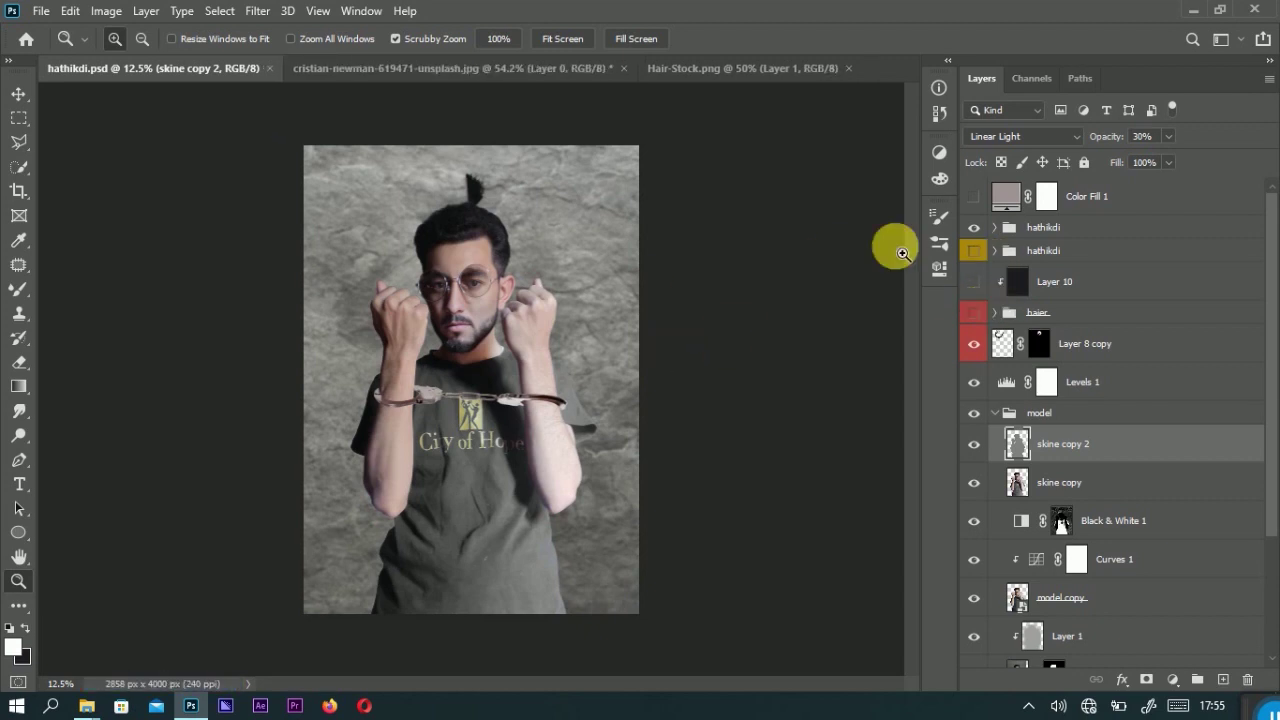
Show the haier hair-strand group and select the collapsed model group.
left_click(975, 314)
left_click(996, 414)
left_click(1067, 427)
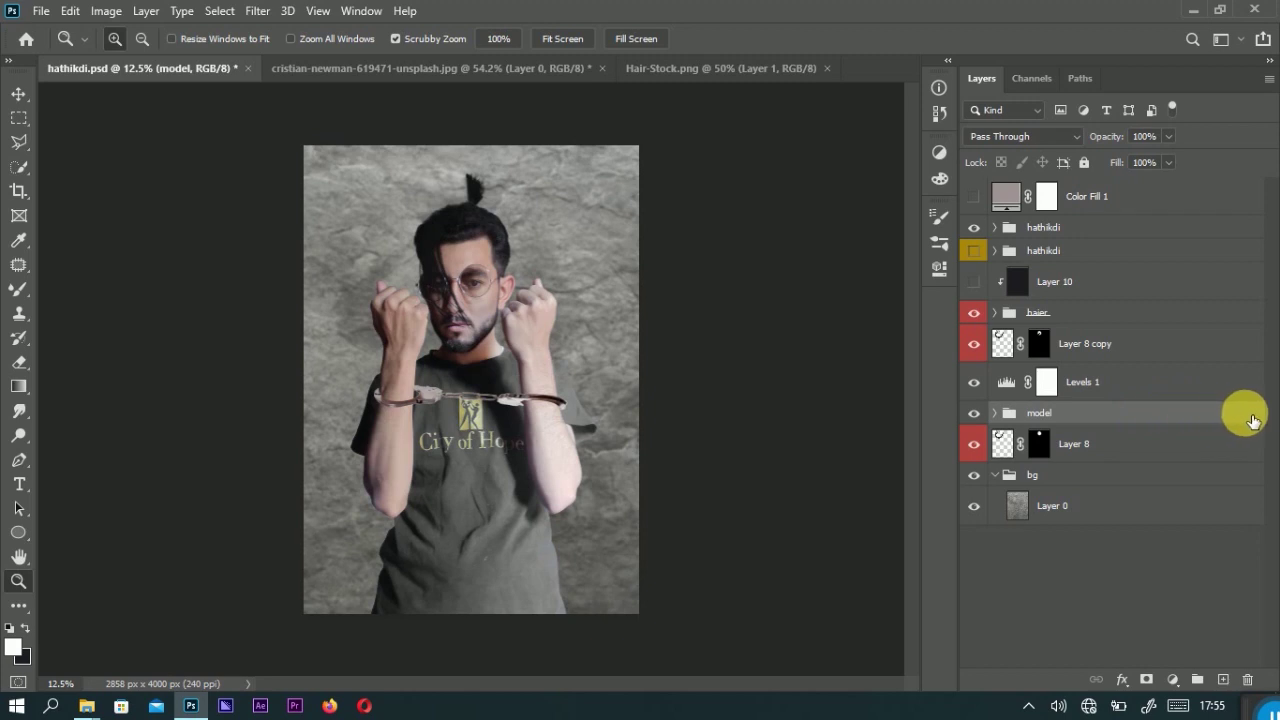
double_click(1253, 416)
Add a Multiply drop shadow: 55% opacity, 96 px distance, 0% spread, 68 px size.
left_click(560, 586)
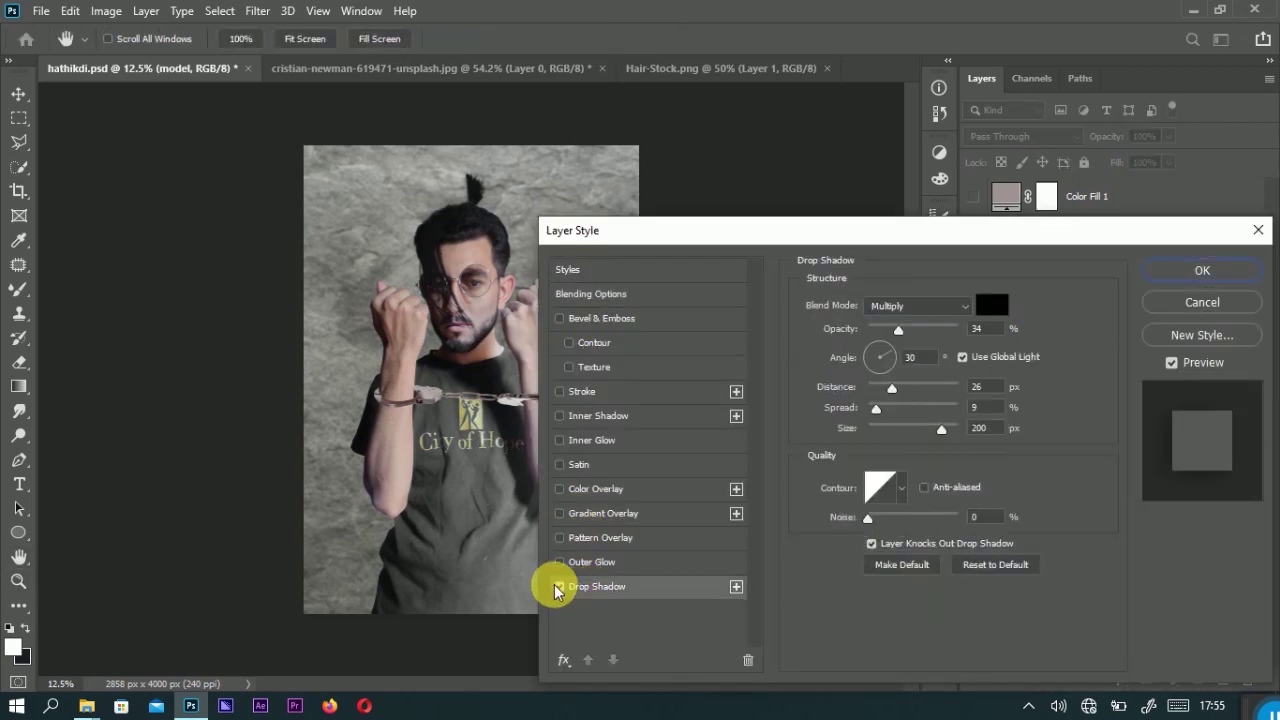
left_click_drag(928, 335, 950, 331)
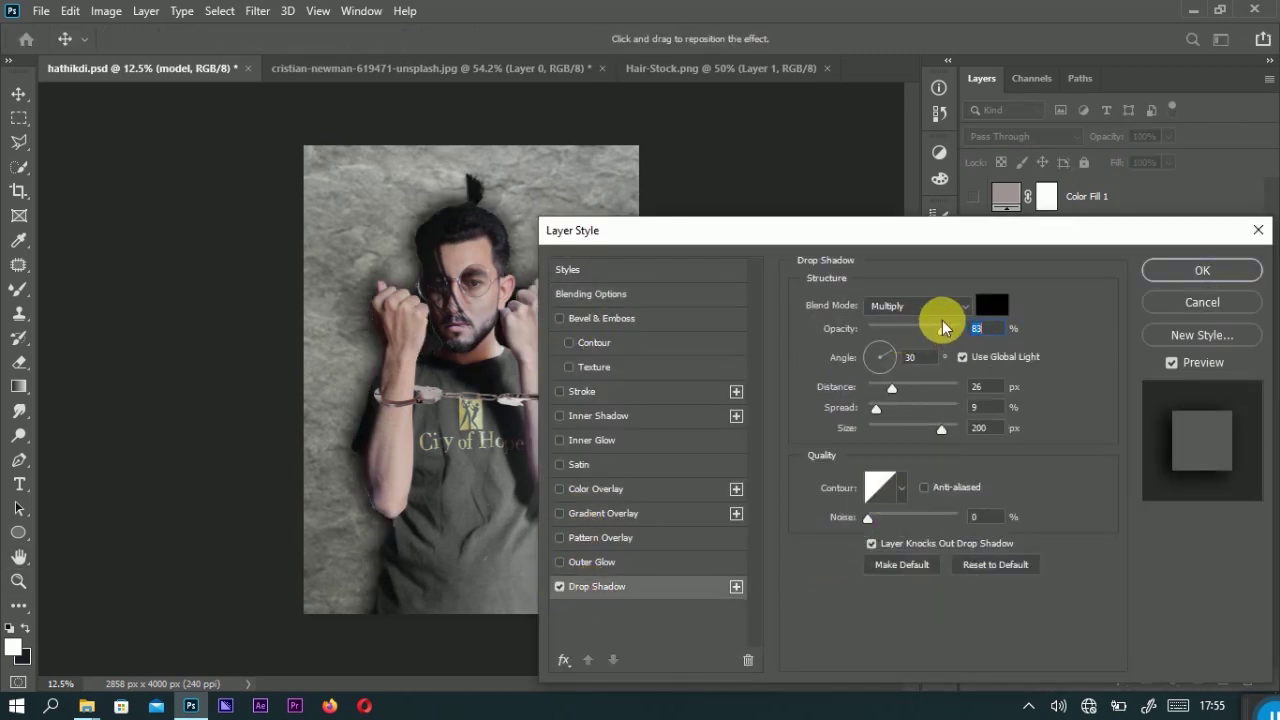
left_click_drag(892, 387, 947, 390)
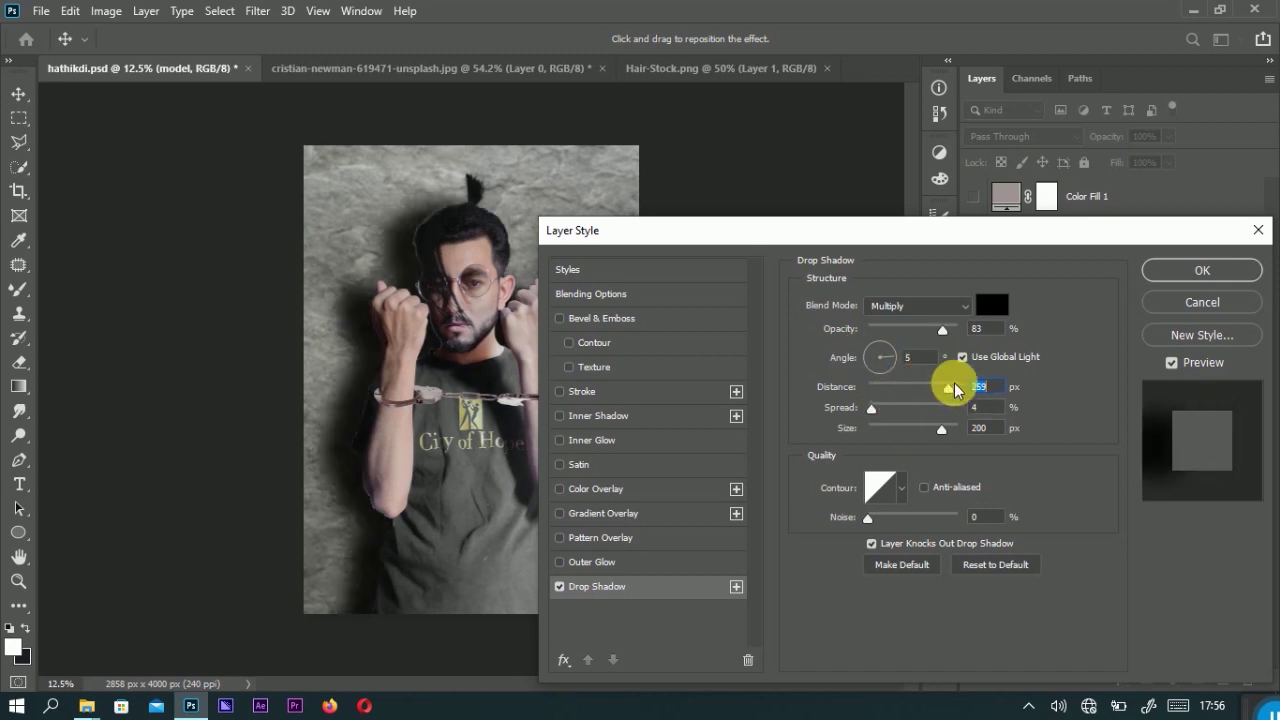
left_click_drag(942, 329, 917, 329)
mouse_move(941, 428)
left_mouse_down()
mouse_move(896, 428)
mouse_move(905, 407)
mouse_move(867, 407)
left_mouse_up()
left_click_drag(943, 387, 935, 387)
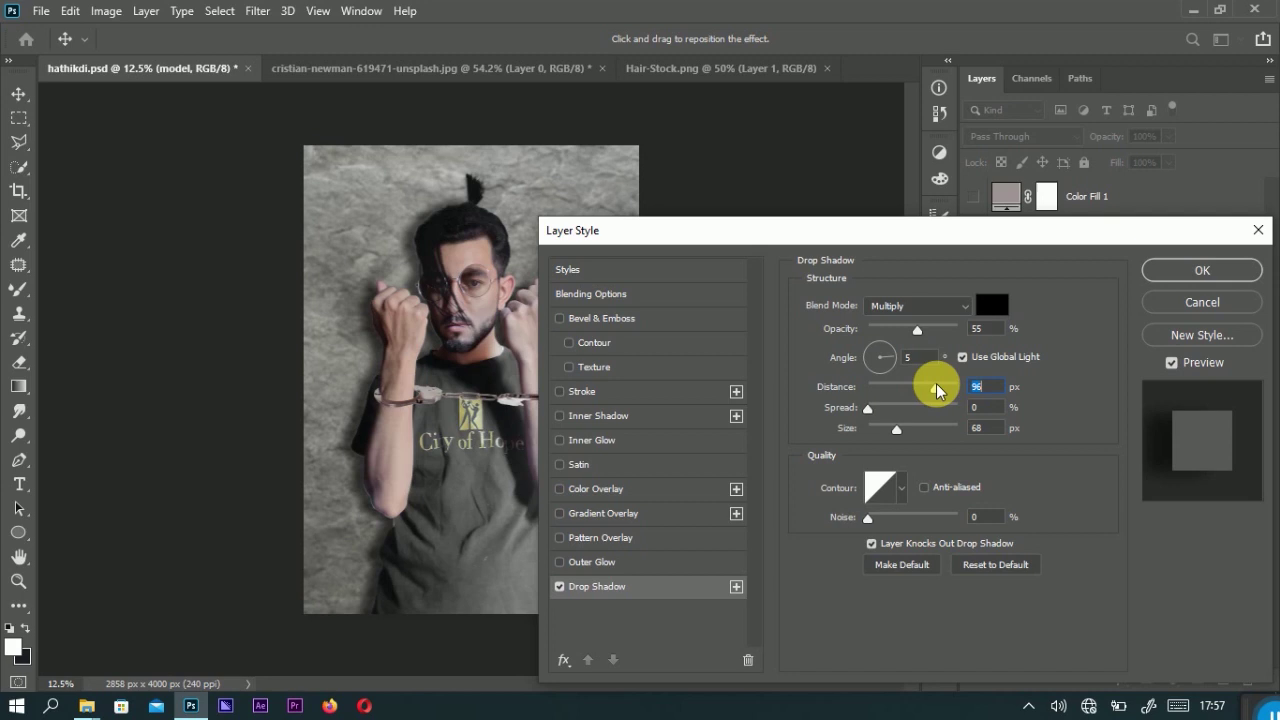
left_click(897, 307)
left_click(897, 307)
key("Return")
Toggle the drop shadow off and on to compare it around the face and hands.
key("z")
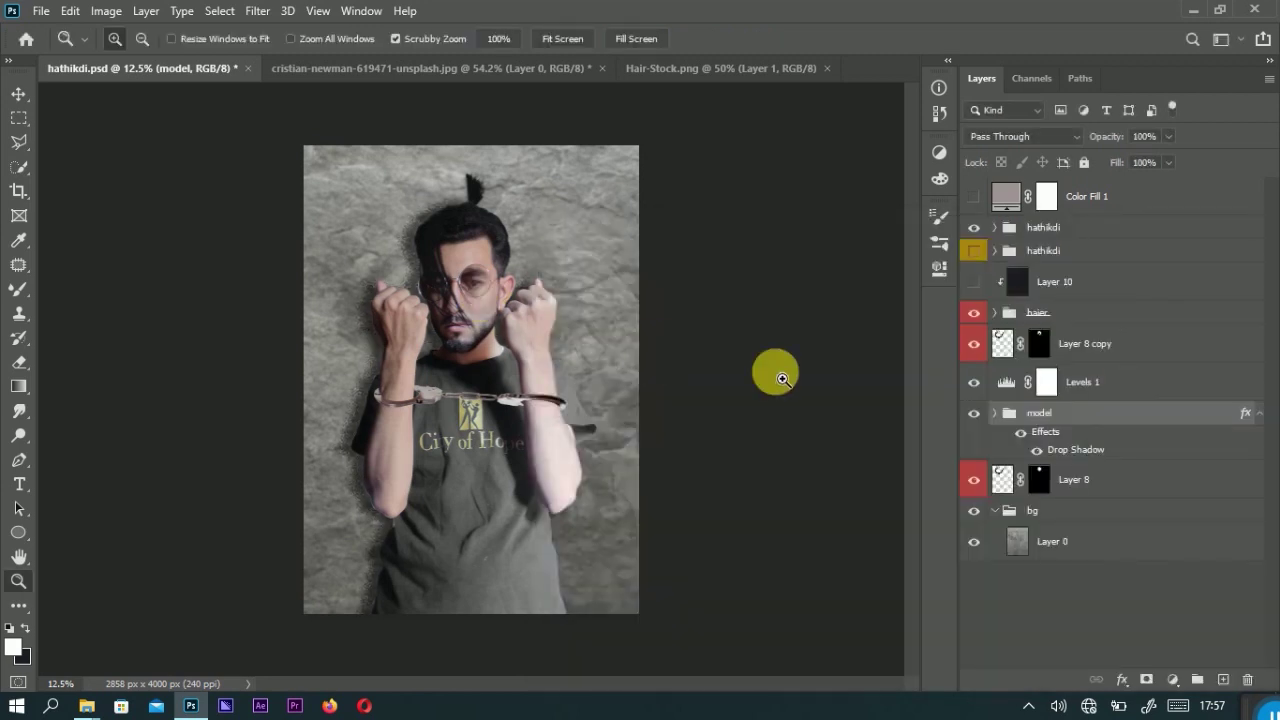
left_click(1037, 452)
left_click(1040, 452)
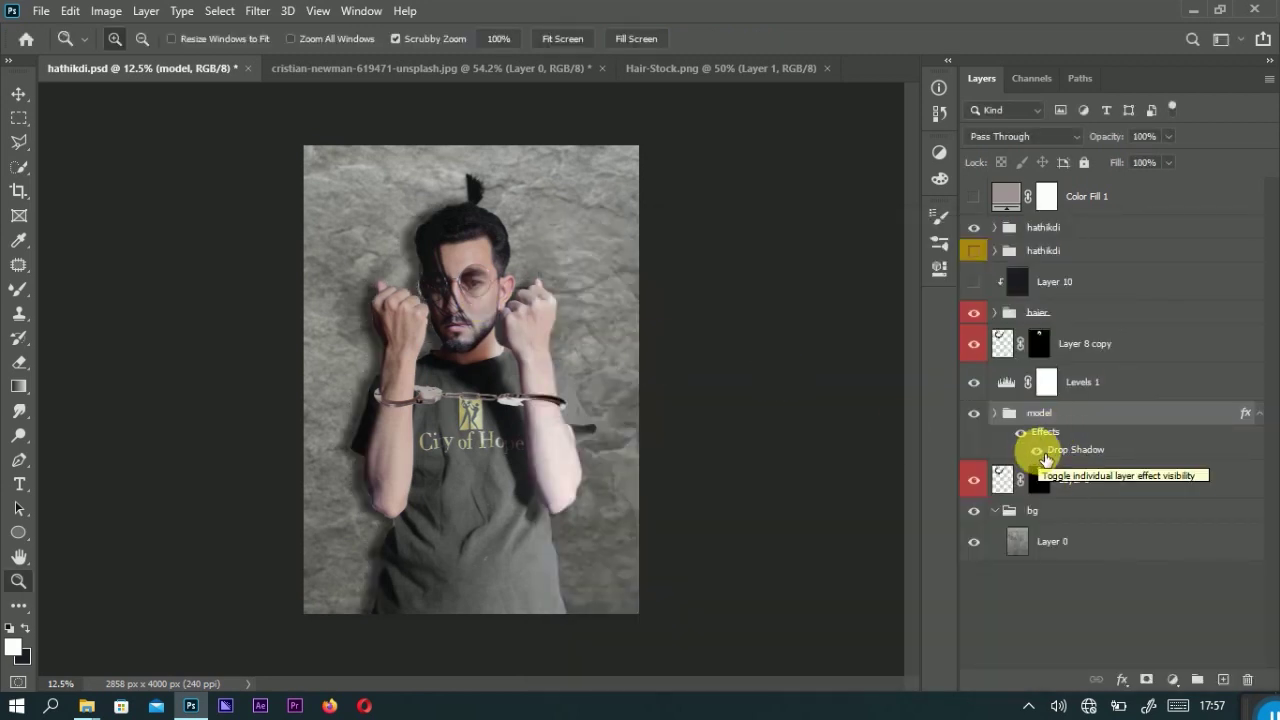
left_click_drag(488, 290, 600, 286)
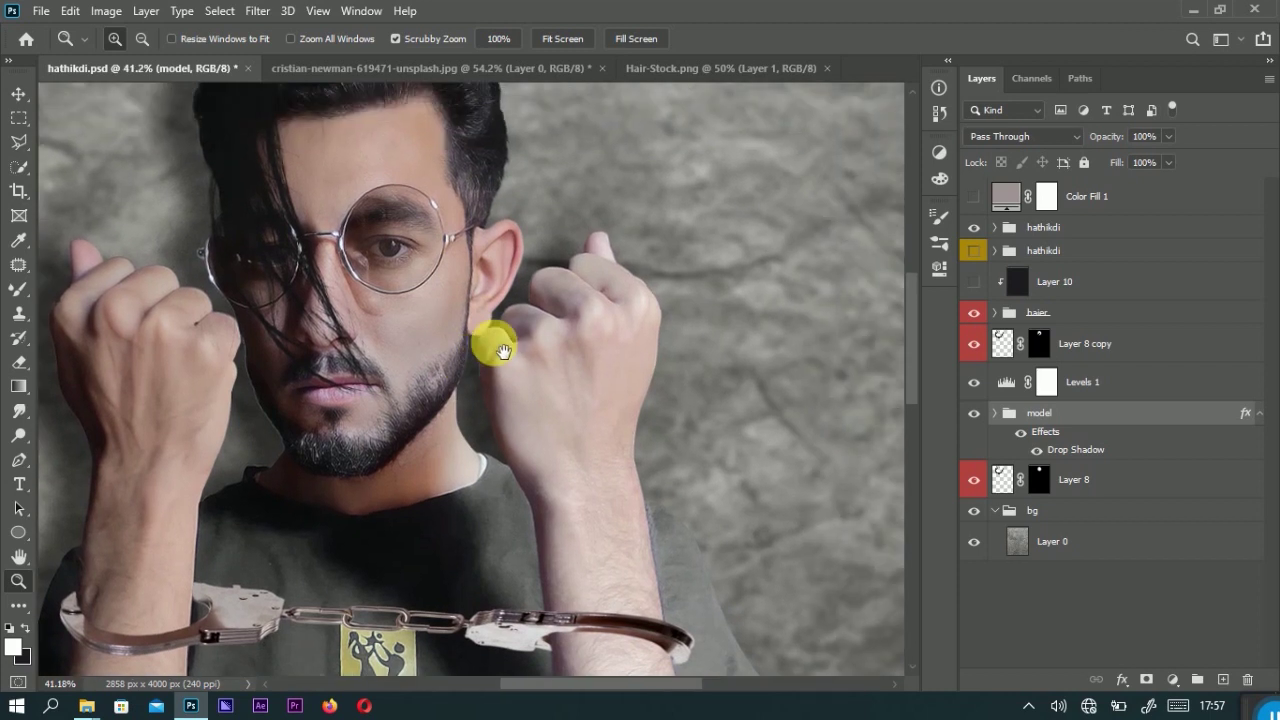
left_click(1037, 450)
left_click(1037, 450)
left_click(1037, 450)
left_click(1037, 450)
key("ctrl+0")
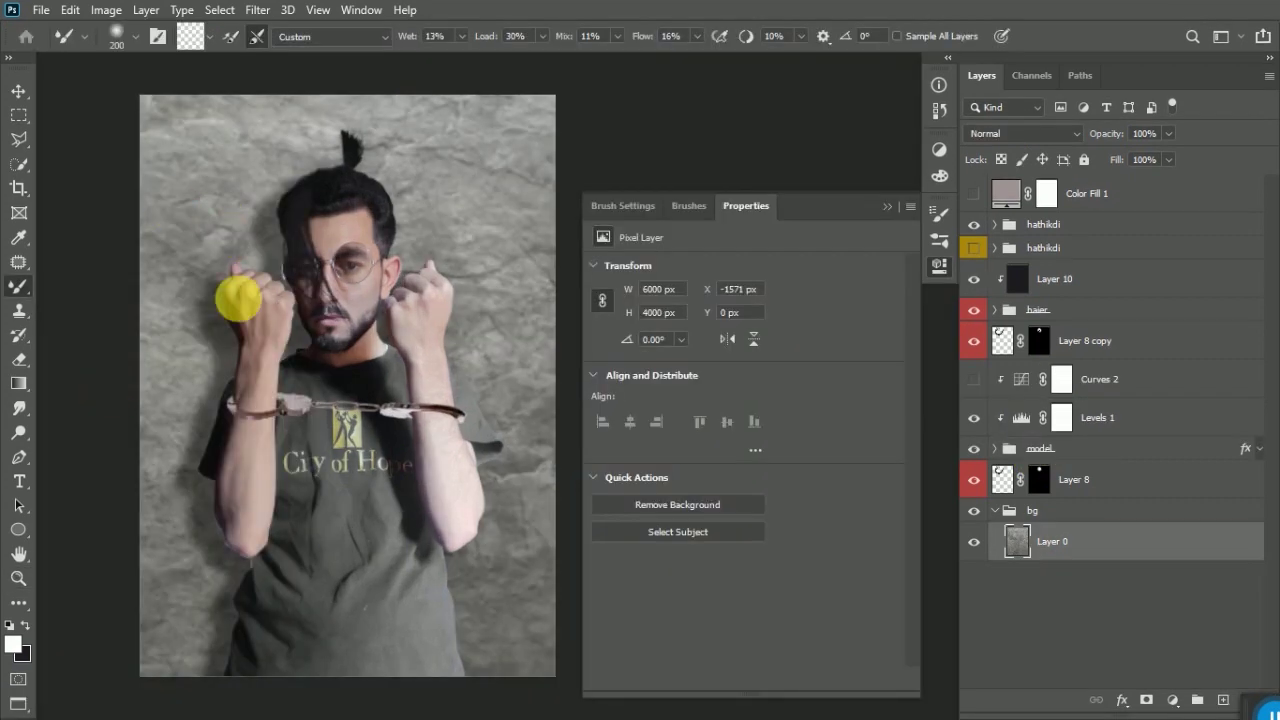
Create a new layer above the stone background and paint black shading on the left.
left_click(1222, 700)
key("bracketright")
key("bracketright")
key("bracketright")
key("x")
right_click(30, 290)
left_click(85, 281)
mouse_move(229, 680)
left_mouse_down()
mouse_move(211, 232)
mouse_move(194, 571)
mouse_move(300, 277)
mouse_move(223, 566)
mouse_move(255, 717)
left_mouse_up()
left_click_drag(230, 420, 210, 280)
Set the shading layer to Soft Light and paint more shading down the left side.
left_click(1022, 133)
left_click(986, 378)
left_click(974, 541)
left_click(974, 541)
left_click_drag(194, 271, 176, 615)
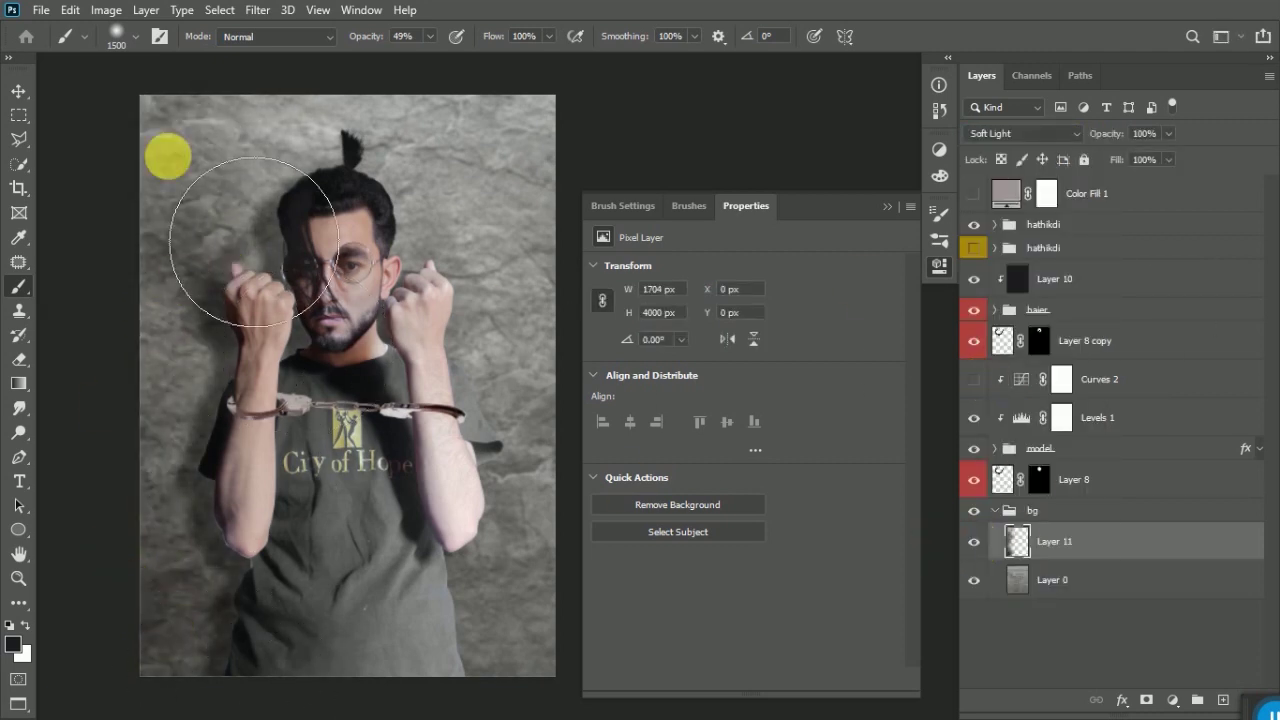
Add a layer mask to the shading layer with black as the painting colour.
left_click(1146, 699)
key("x")
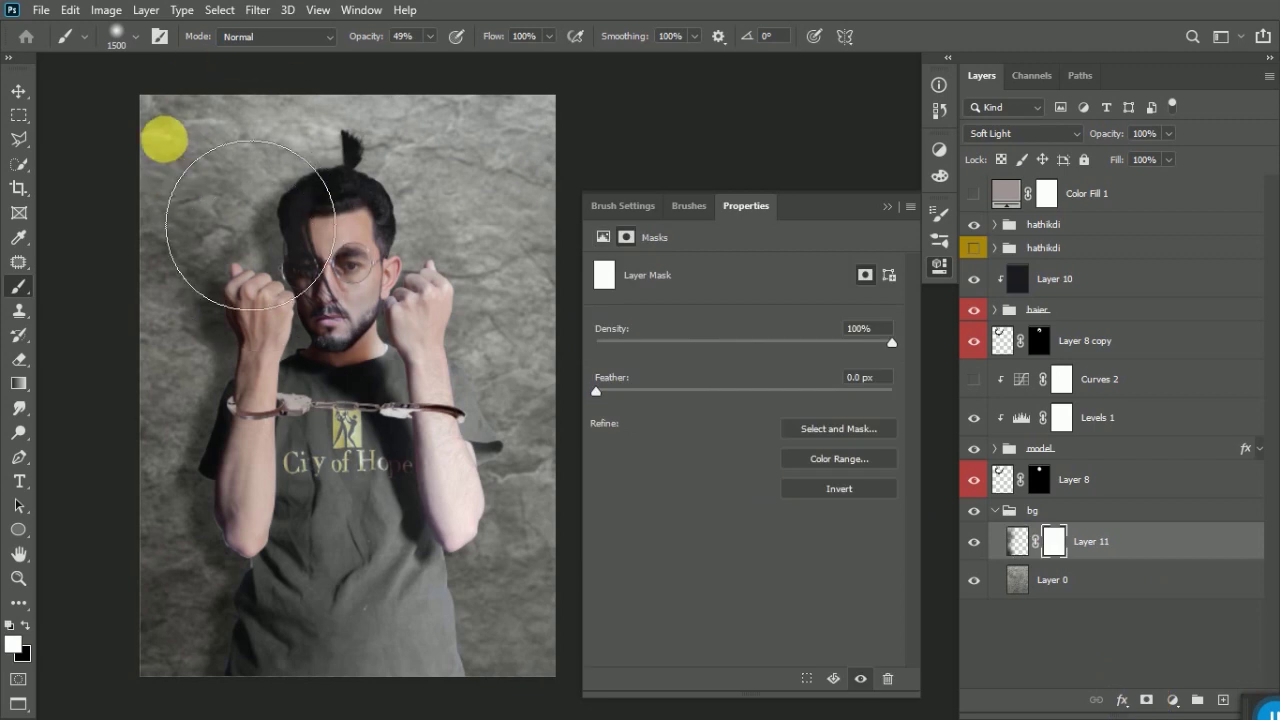
key("x")
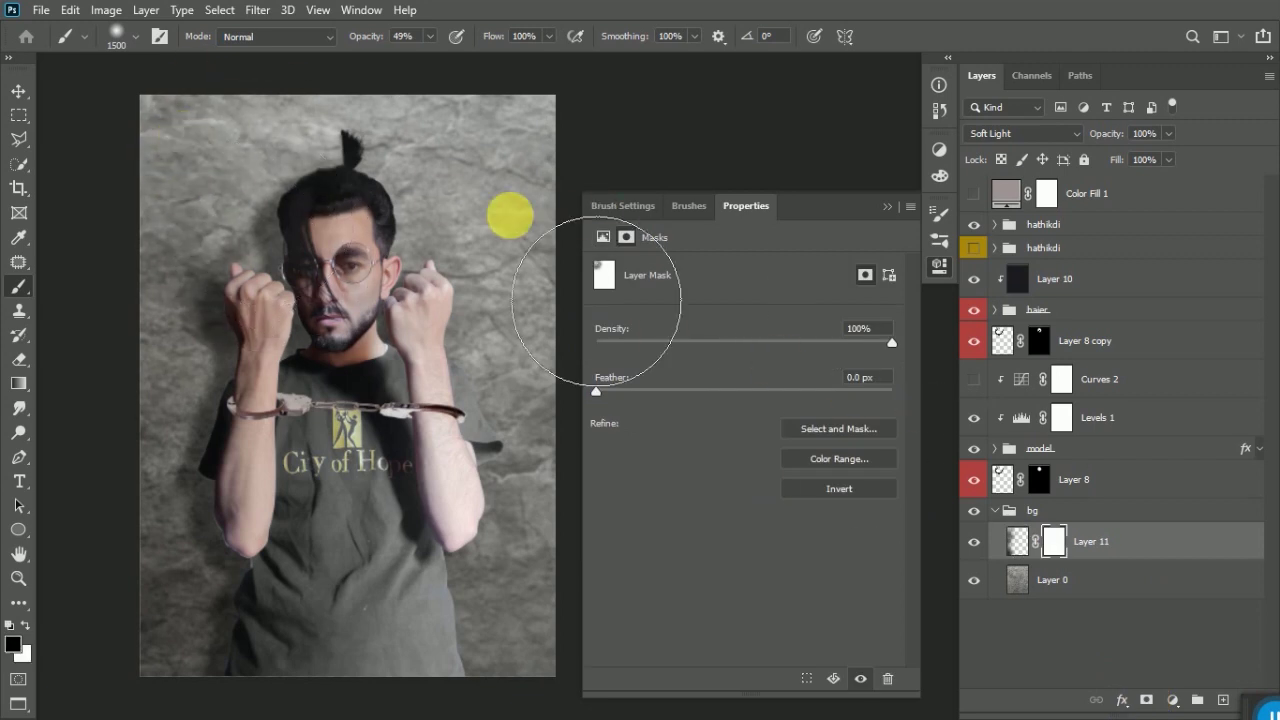
left_click(972, 542)
left_click(972, 542)
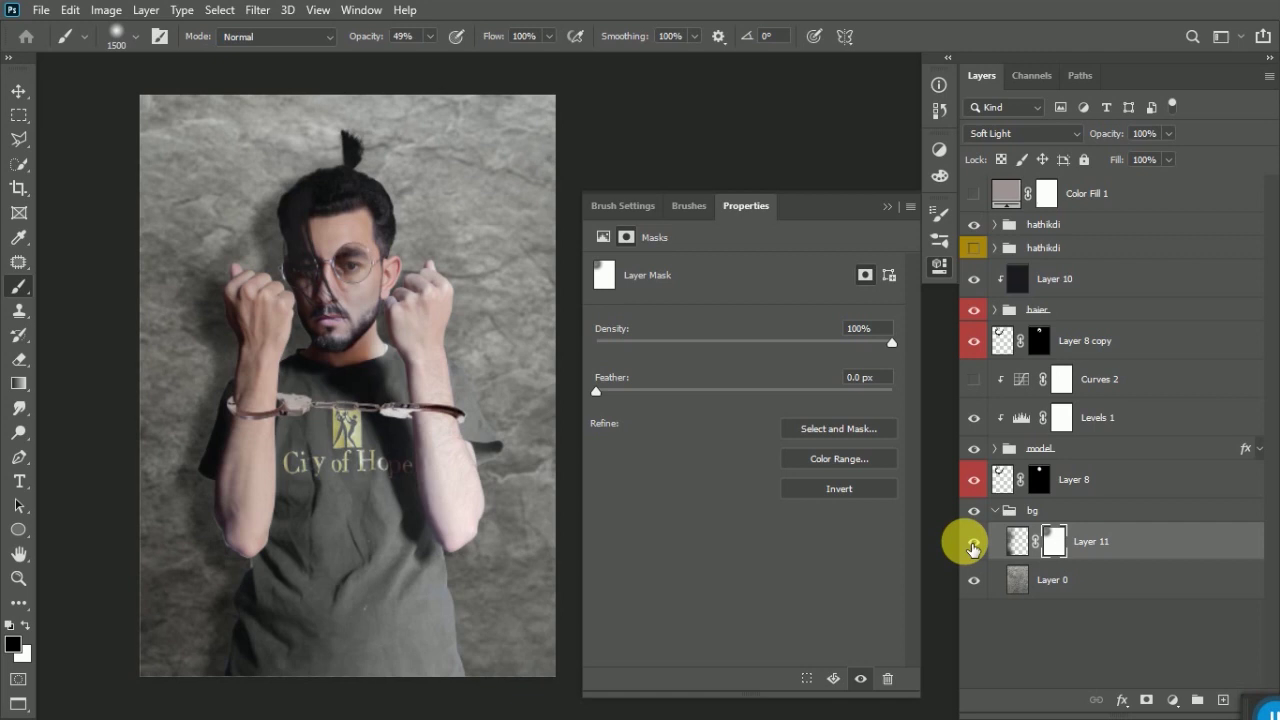
key("z")
left_click(366, 237)
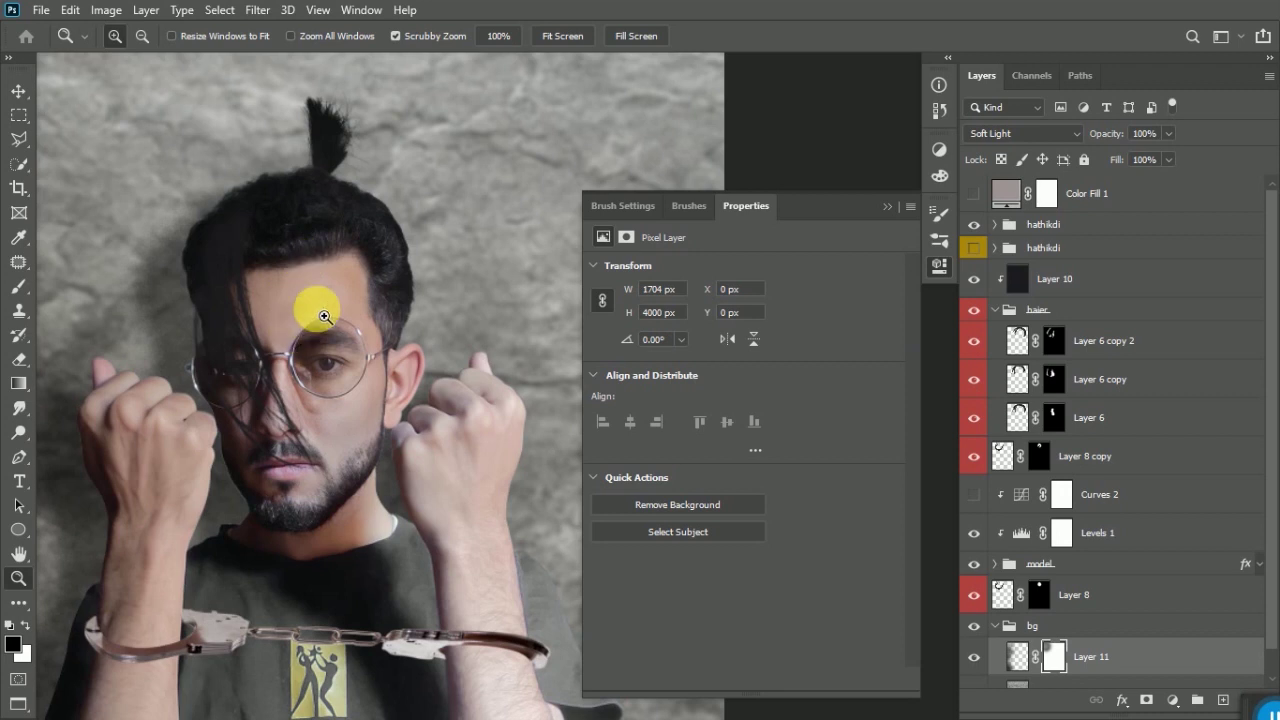
left_click(884, 207)
right_click(466, 226)
left_click(512, 238)
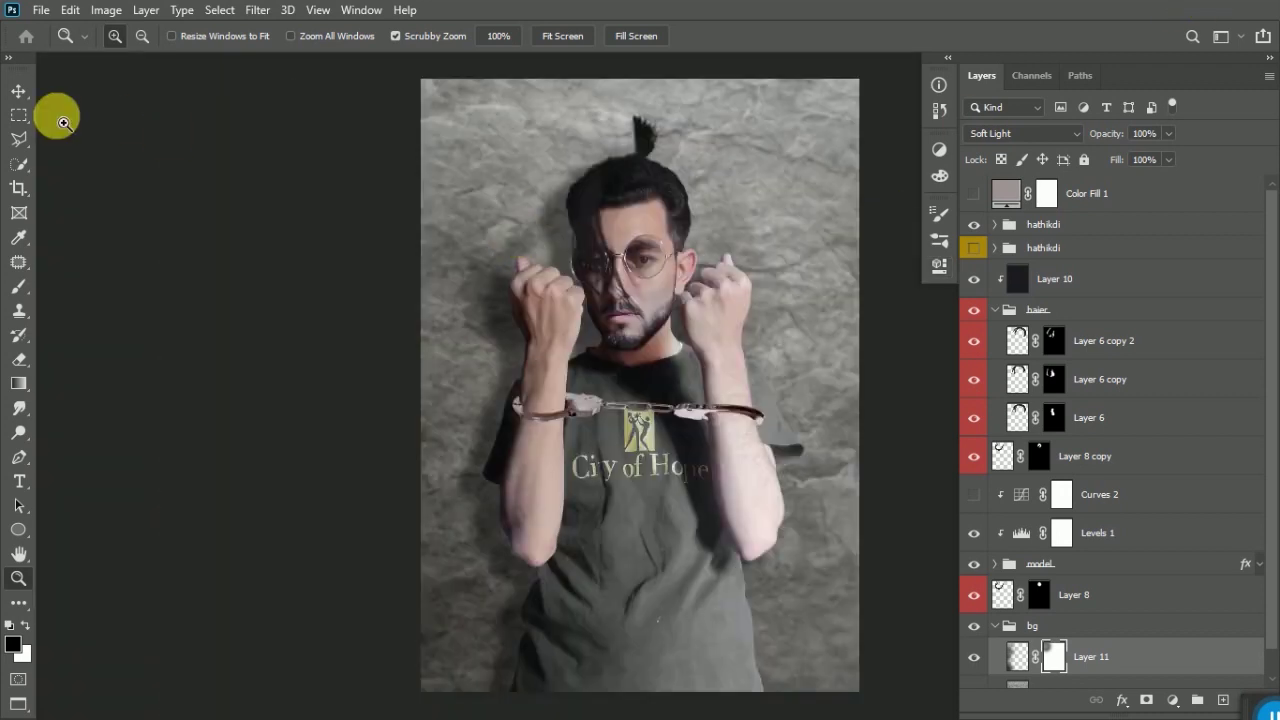
left_click(18, 91)
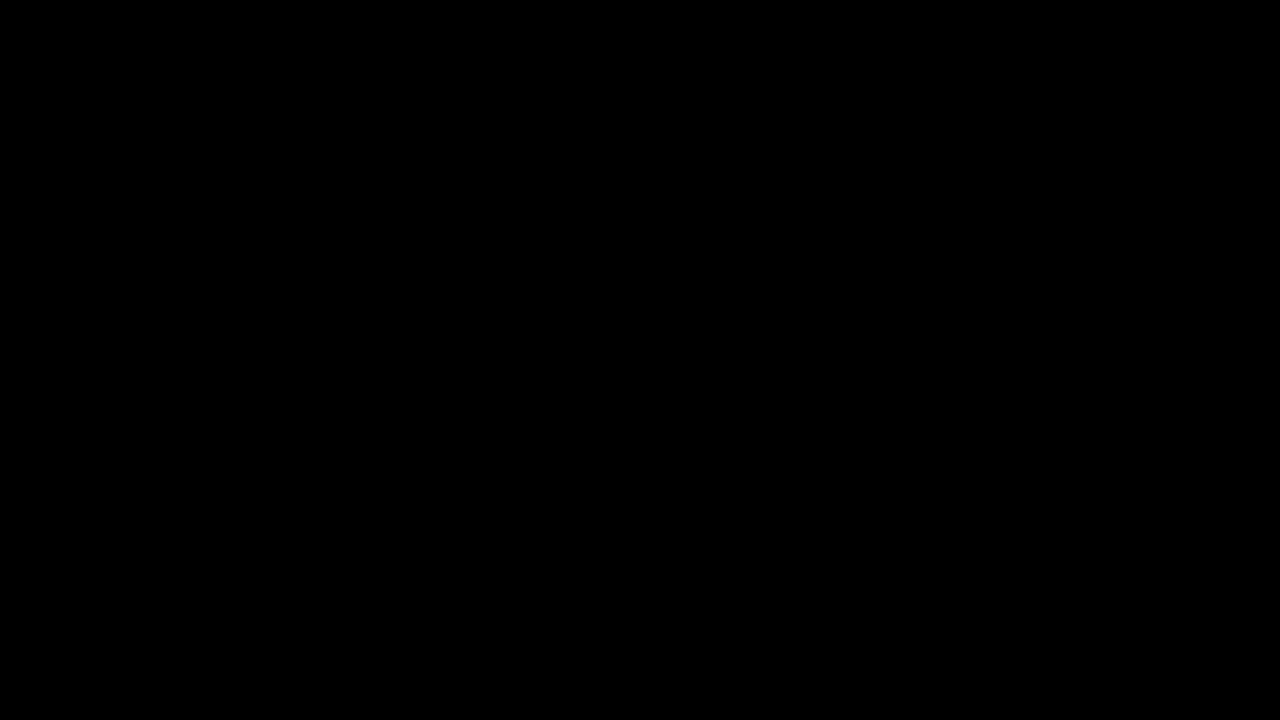